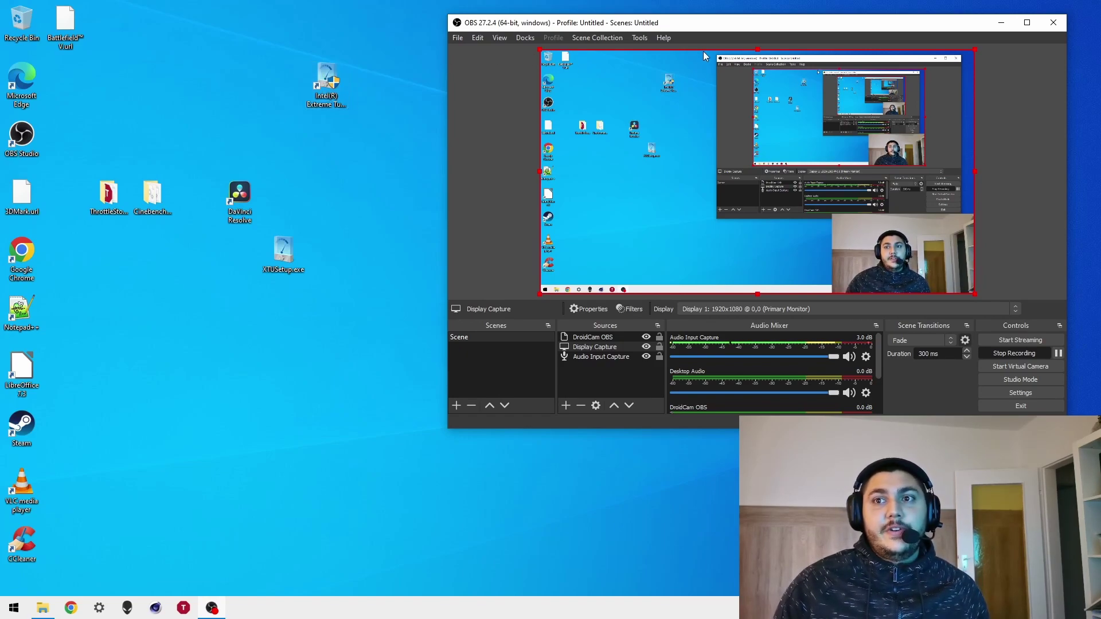
Step: Review the processor, memory, graphics and operating system details in Intel Extreme Tuning Utility's system information
{"action": "left_click_drag", "start_coordinate": [708, 23], "coordinate": [721, 24]}
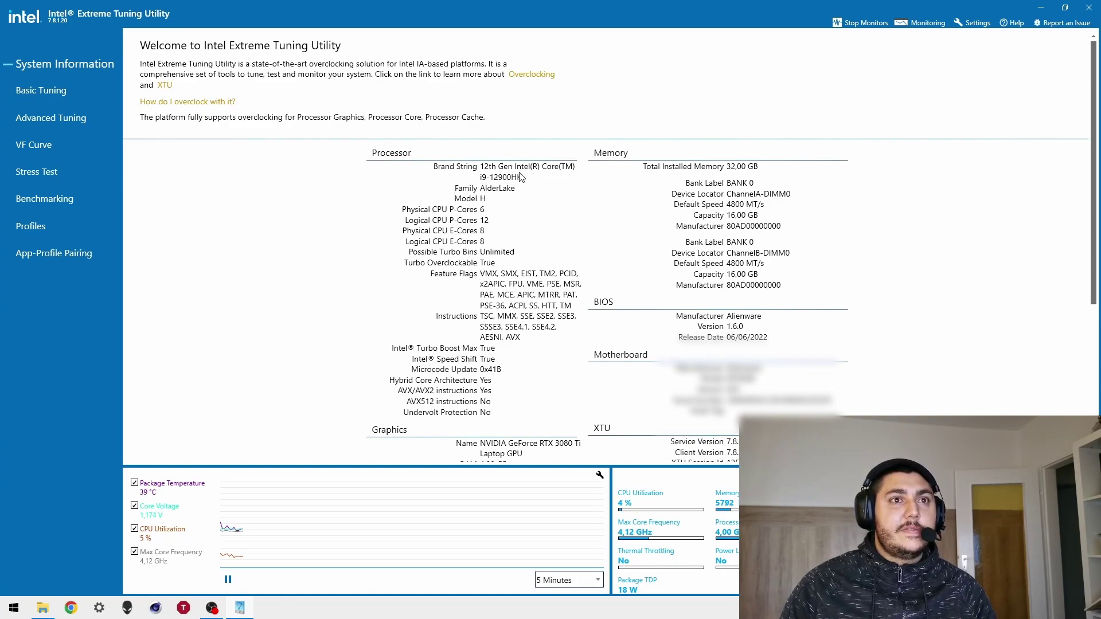
{"action": "scroll", "coordinate": [525, 204], "scroll_direction": "down", "scroll_amount": 1}
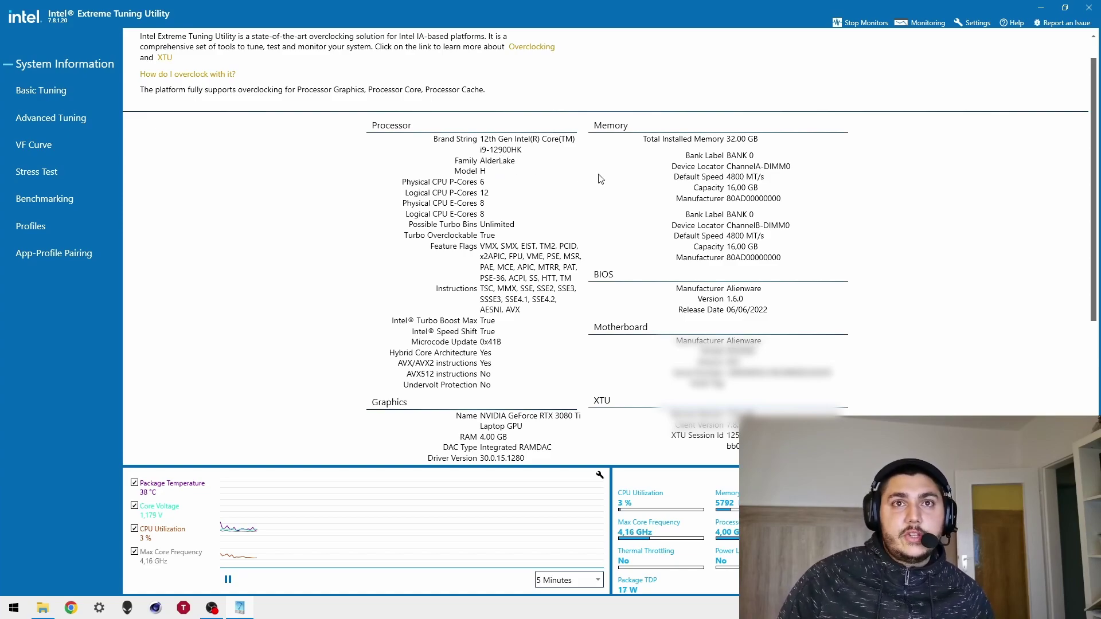
{"action": "scroll", "coordinate": [503, 189], "scroll_direction": "down", "scroll_amount": 4}
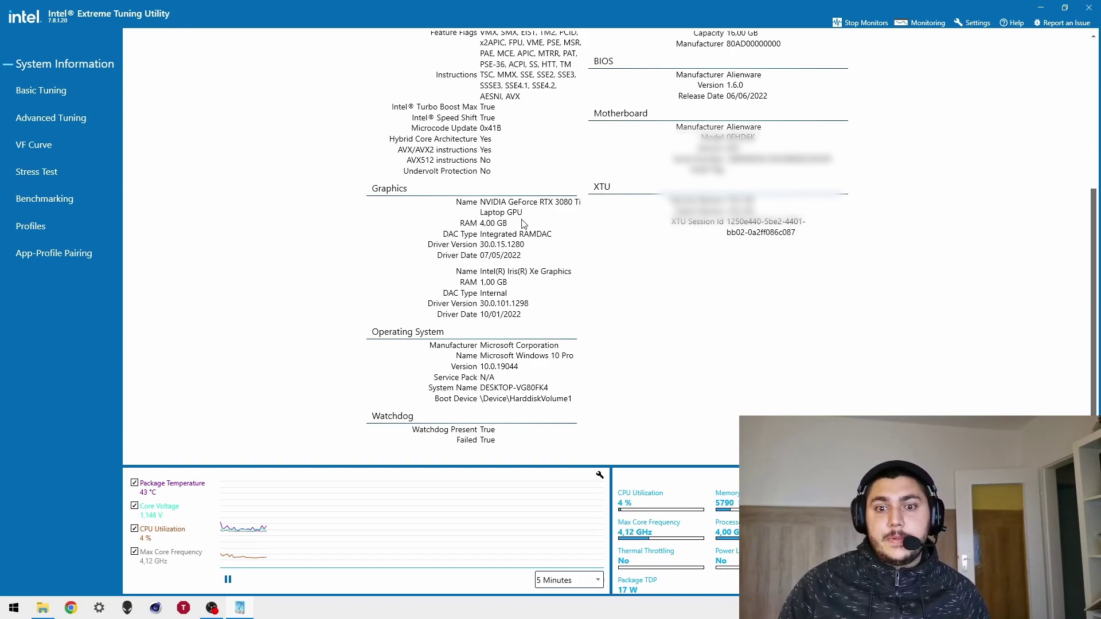
{"action": "scroll", "coordinate": [523, 223], "scroll_direction": "up", "scroll_amount": 5}
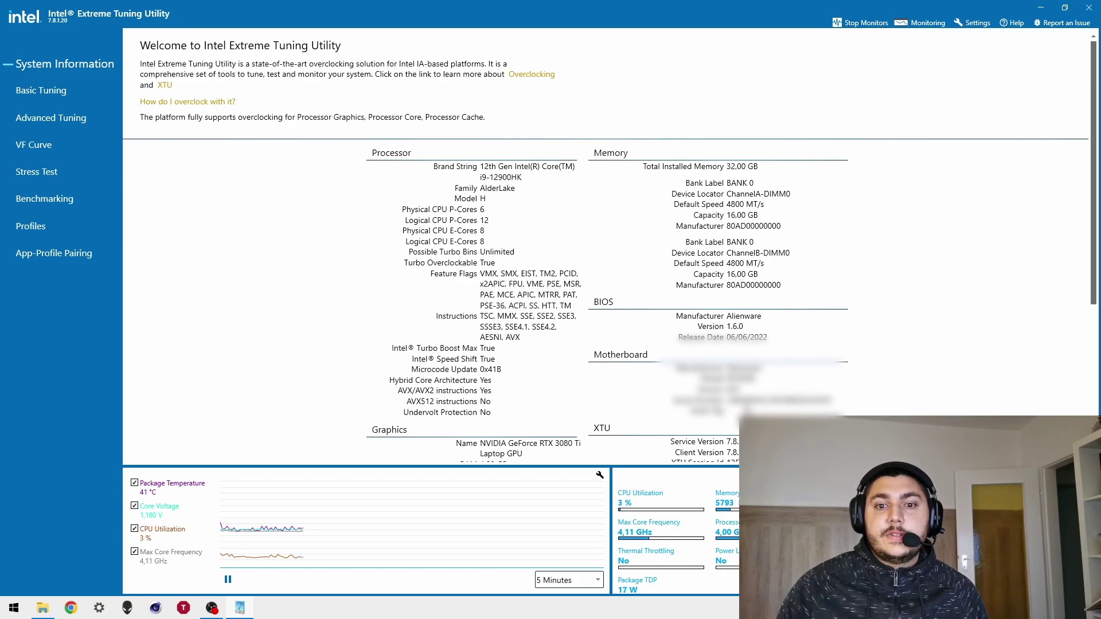
Step: Stop and restart the hardware monitors, and enlarge the monitoring pane beneath the system information
{"action": "left_click", "coordinate": [860, 24]}
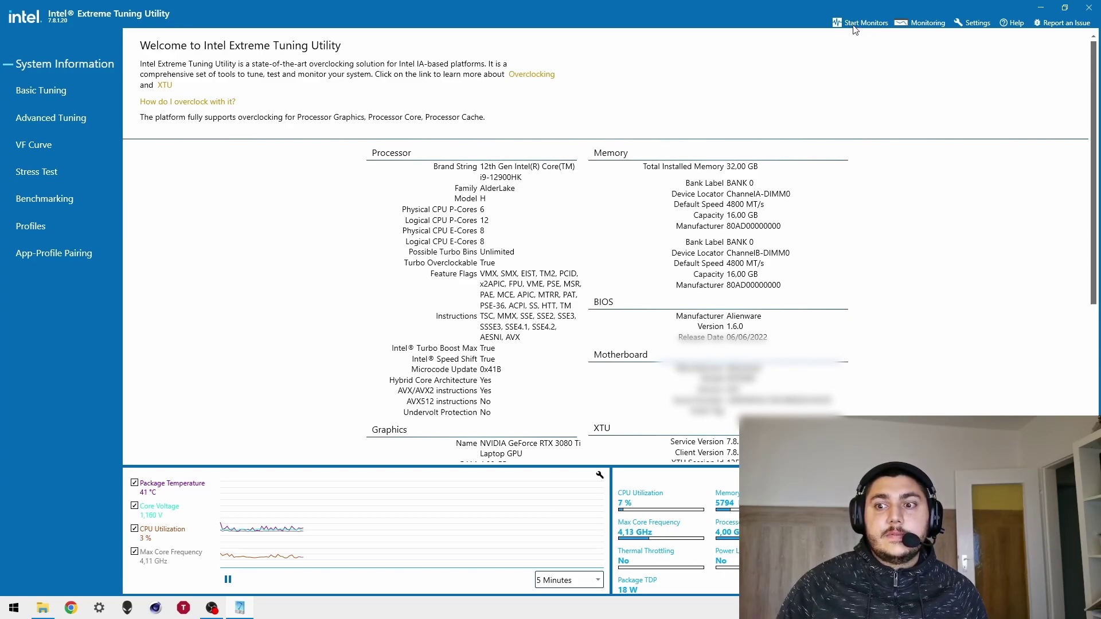
{"action": "left_click", "coordinate": [856, 23]}
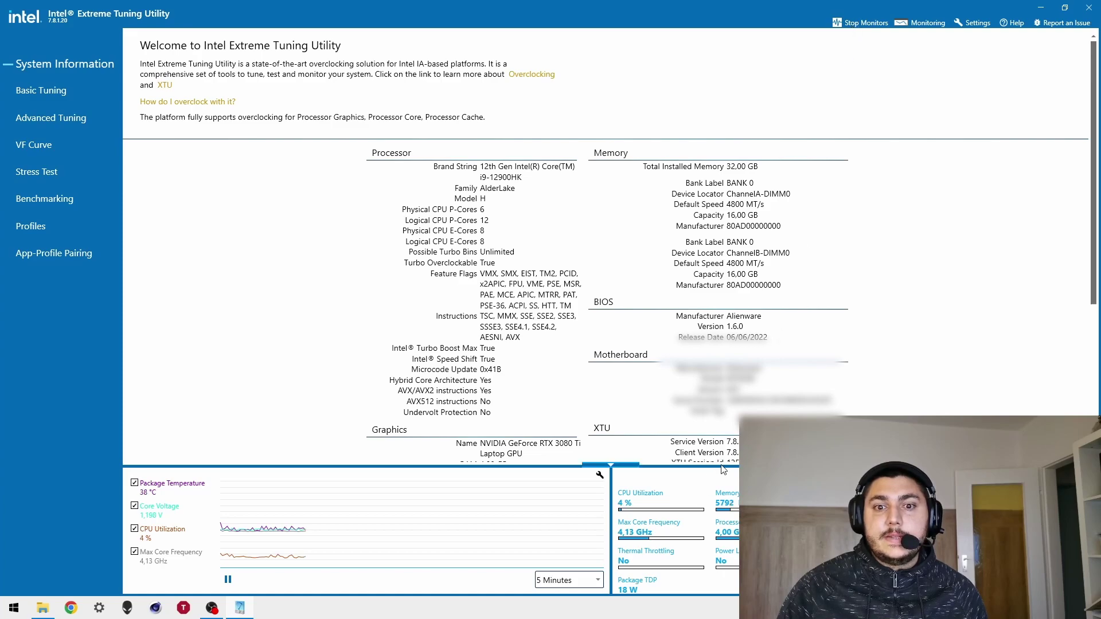
{"action": "left_click_drag", "start_coordinate": [721, 466], "coordinate": [719, 350]}
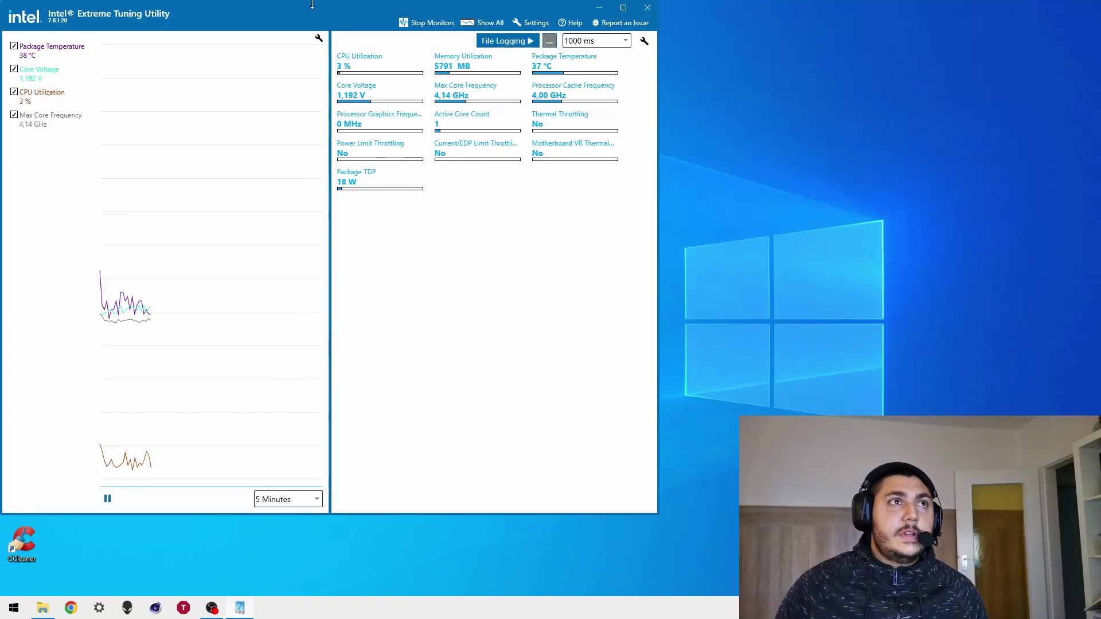
Step: Move the compact monitoring window clear of the desktop icons, shorten it, and return to the full view
{"action": "left_click_drag", "start_coordinate": [306, 22], "coordinate": [741, 16]}
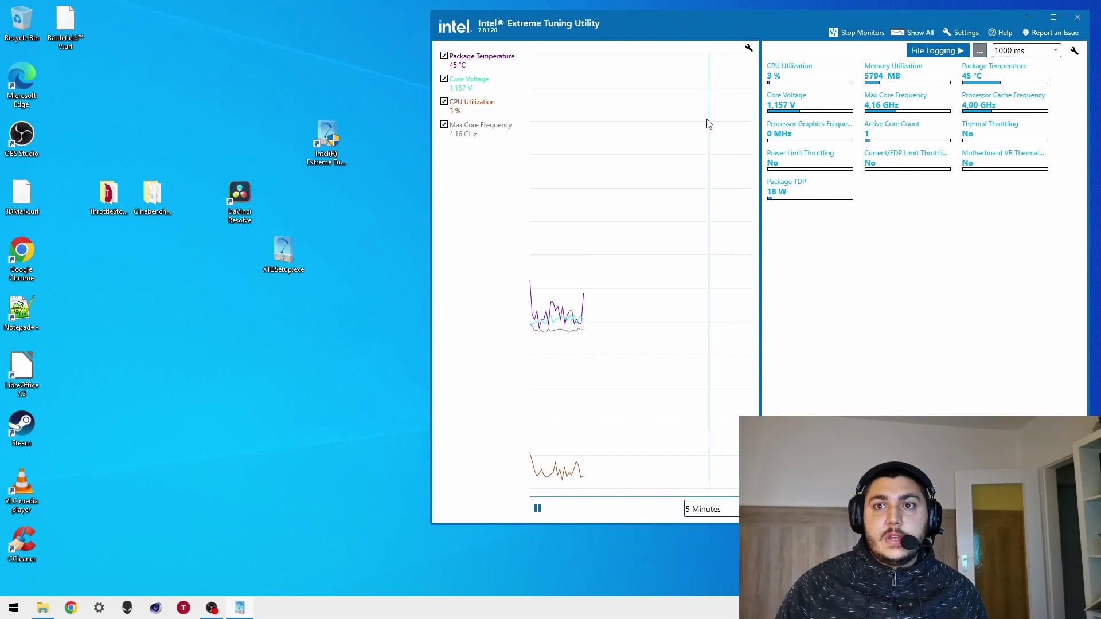
{"action": "left_click_drag", "start_coordinate": [781, 525], "coordinate": [781, 234]}
{"action": "left_click", "coordinate": [917, 34]}
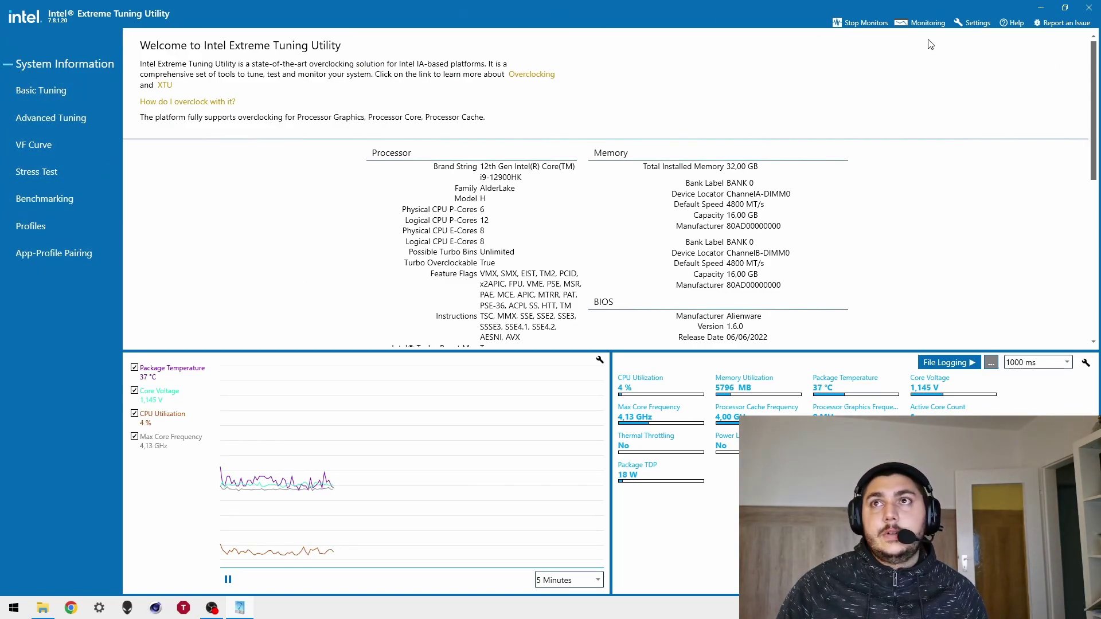
Step: Reopen the compact monitoring view, make its window taller, and inspect the CPU utilization and max core frequency graph entries
{"action": "left_click", "coordinate": [921, 23]}
{"action": "mouse_move", "coordinate": [689, 16]}
{"action": "left_mouse_down"}
{"action": "mouse_move", "coordinate": [717, 22]}
{"action": "mouse_move", "coordinate": [696, 12]}
{"action": "left_mouse_up"}
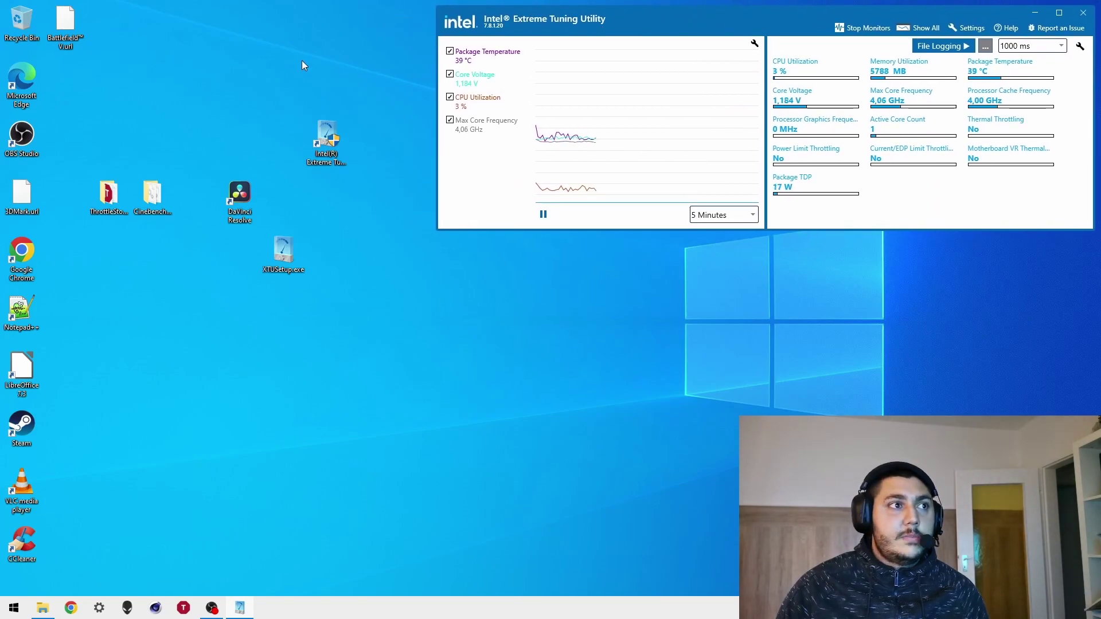
{"action": "left_click_drag", "start_coordinate": [765, 230], "coordinate": [766, 317]}
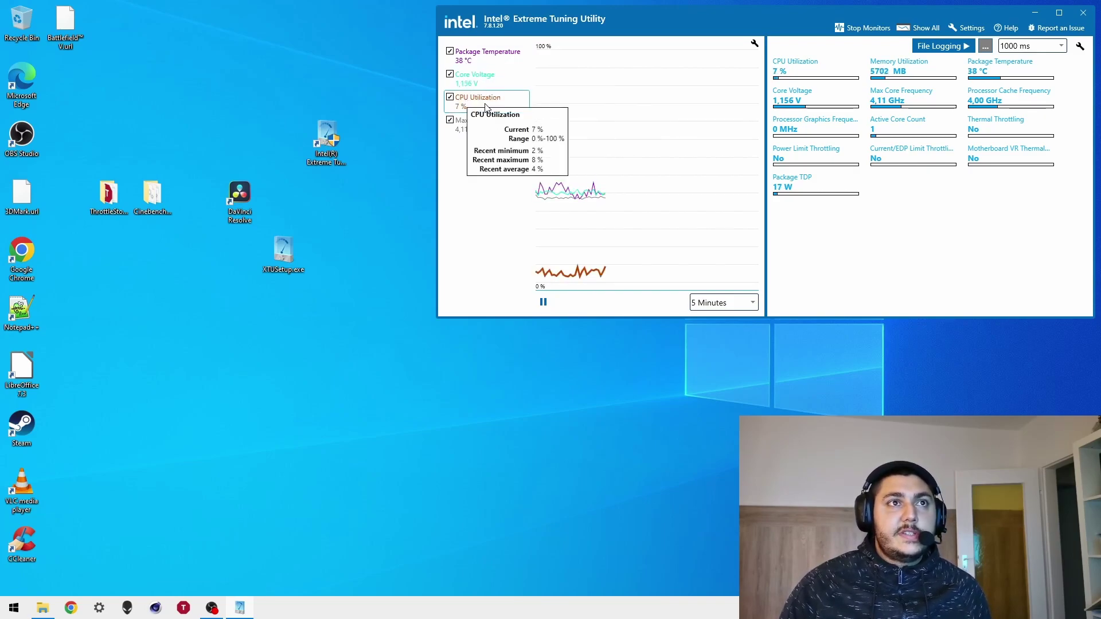
{"action": "mouse_move", "coordinate": [467, 133]}
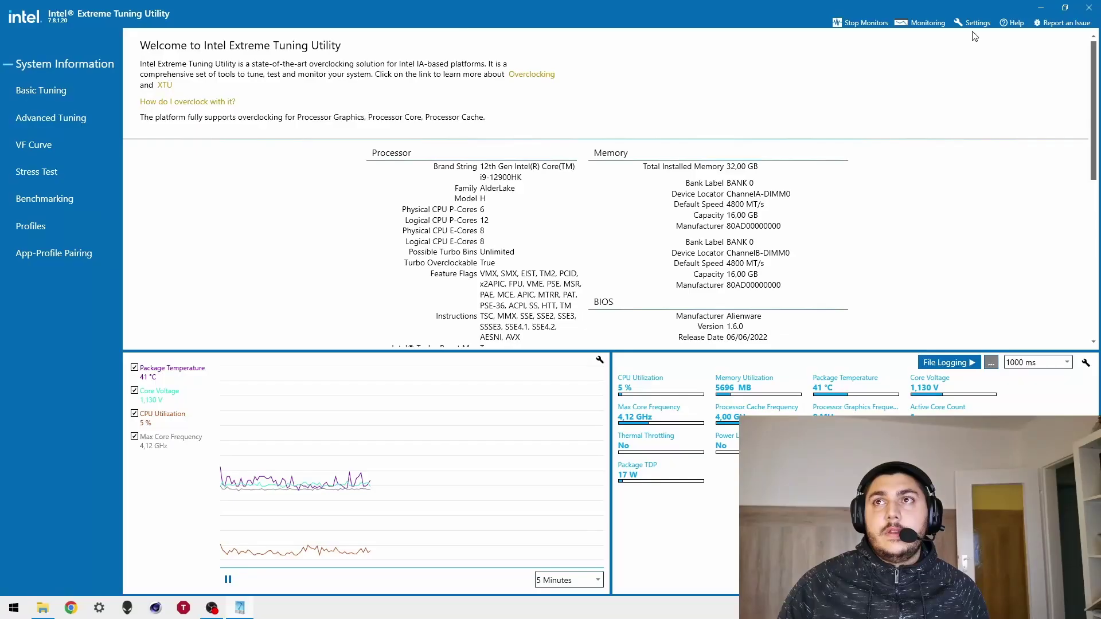
Step: Open the general settings and check for software updates
{"action": "left_click", "coordinate": [975, 26]}
{"action": "left_click_drag", "start_coordinate": [561, 142], "coordinate": [569, 74]}
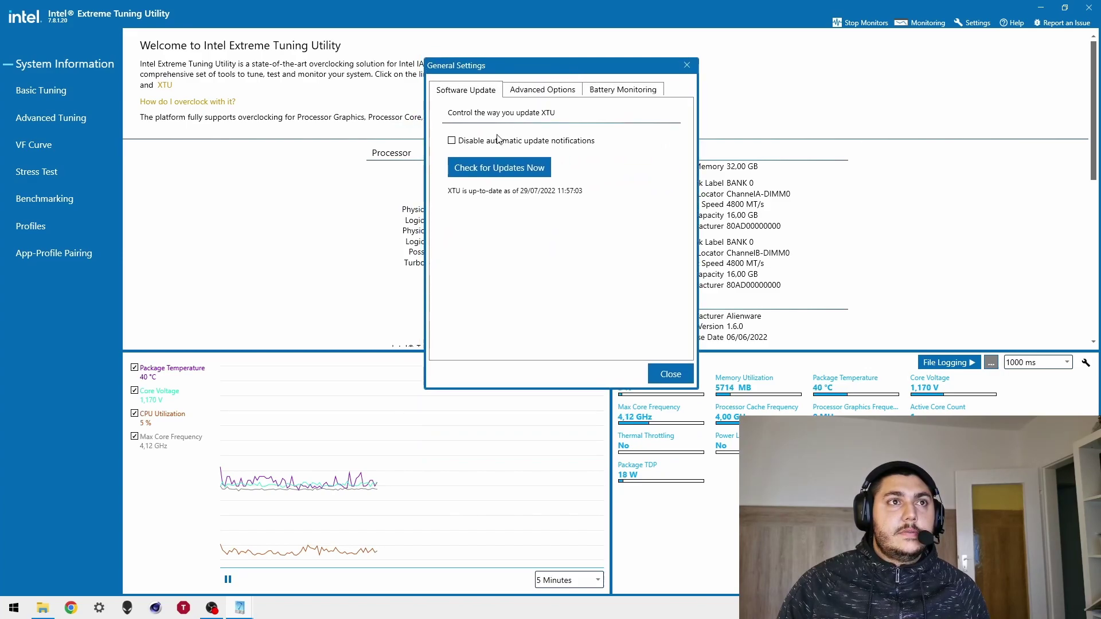
{"action": "left_click", "coordinate": [452, 143]}
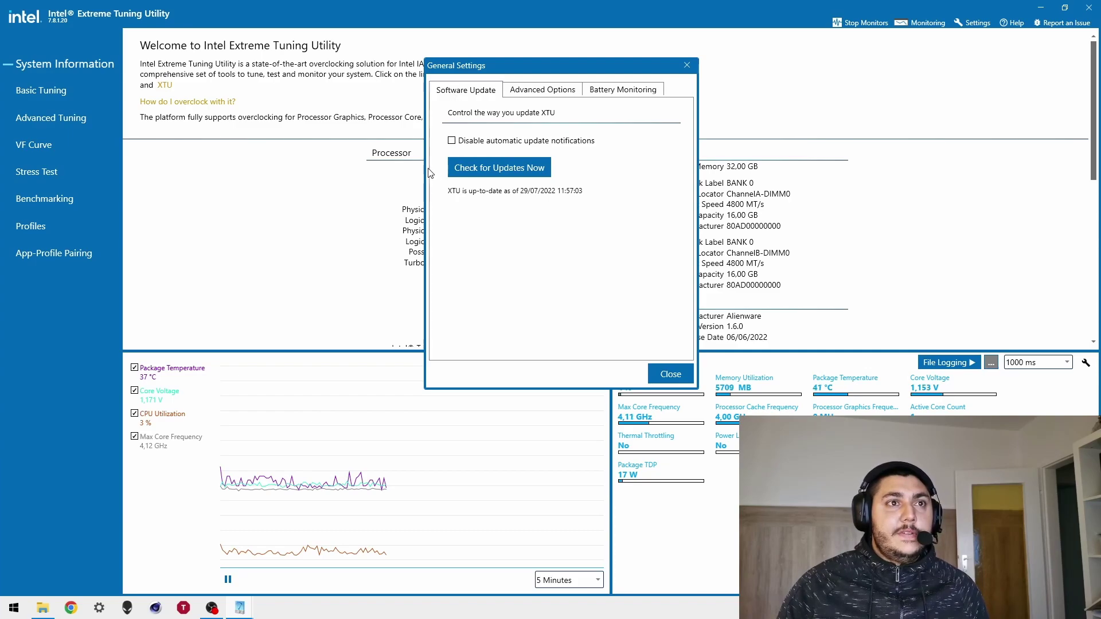
{"action": "left_click", "coordinate": [496, 172]}
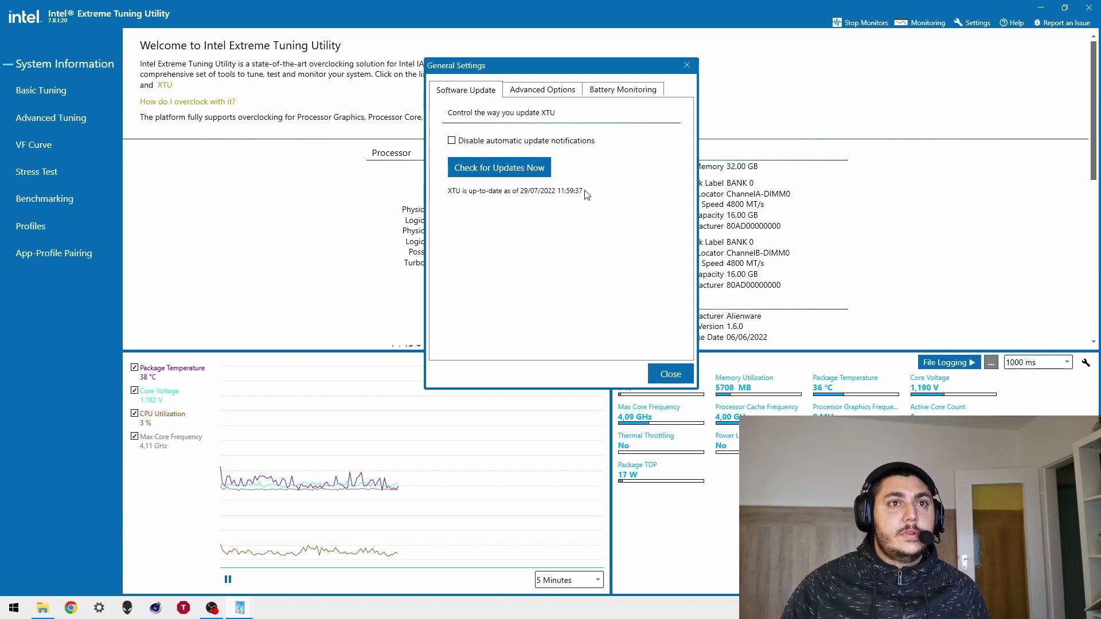
Step: In the advanced options, review the Intel Product Improvement Program terms and turn off restoring tuning after reboot
{"action": "left_click", "coordinate": [539, 93]}
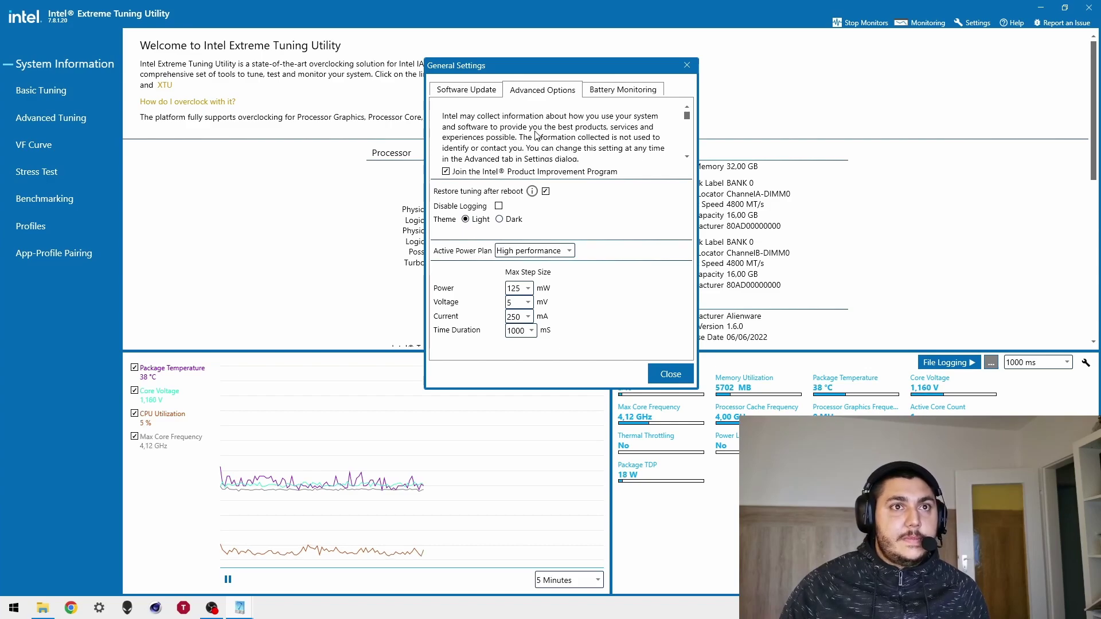
{"action": "left_click", "coordinate": [446, 172]}
{"action": "left_click", "coordinate": [447, 172]}
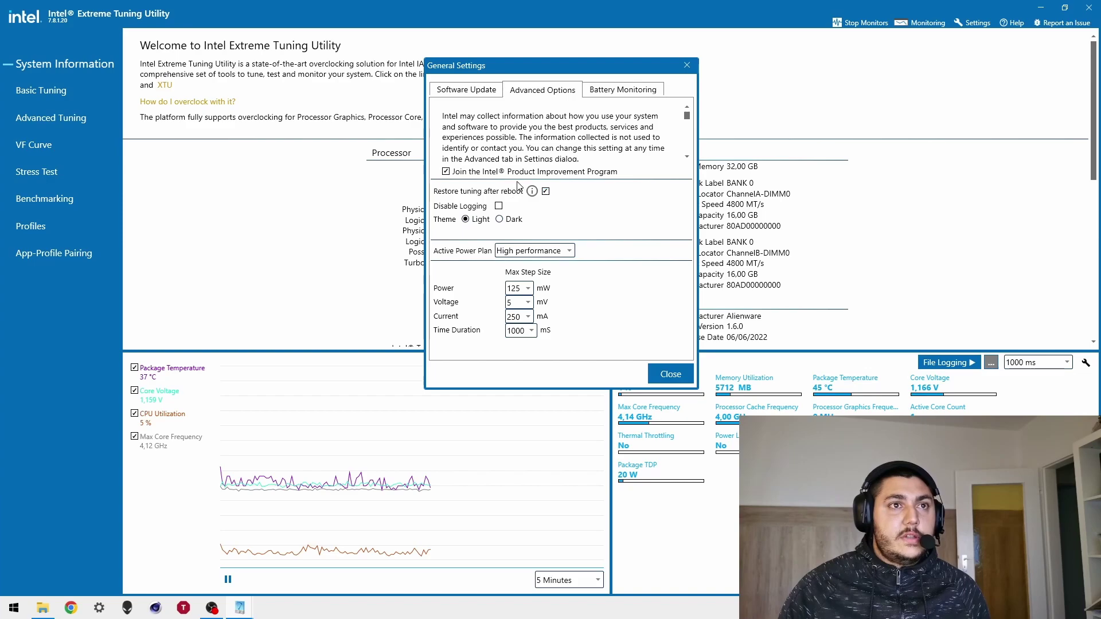
{"action": "scroll", "coordinate": [635, 135], "scroll_direction": "down", "scroll_amount": 1}
{"action": "scroll", "coordinate": [589, 152], "scroll_direction": "up", "scroll_amount": 1}
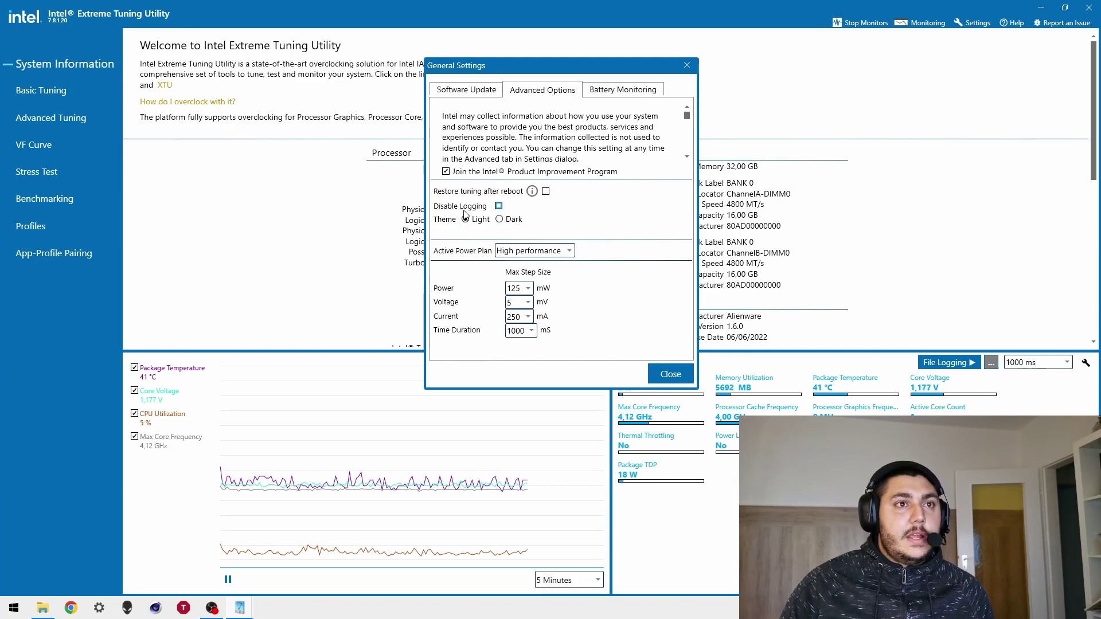
Step: Set the advanced options to disabled logging, the Light theme and the High performance power plan
{"action": "left_click", "coordinate": [498, 206]}
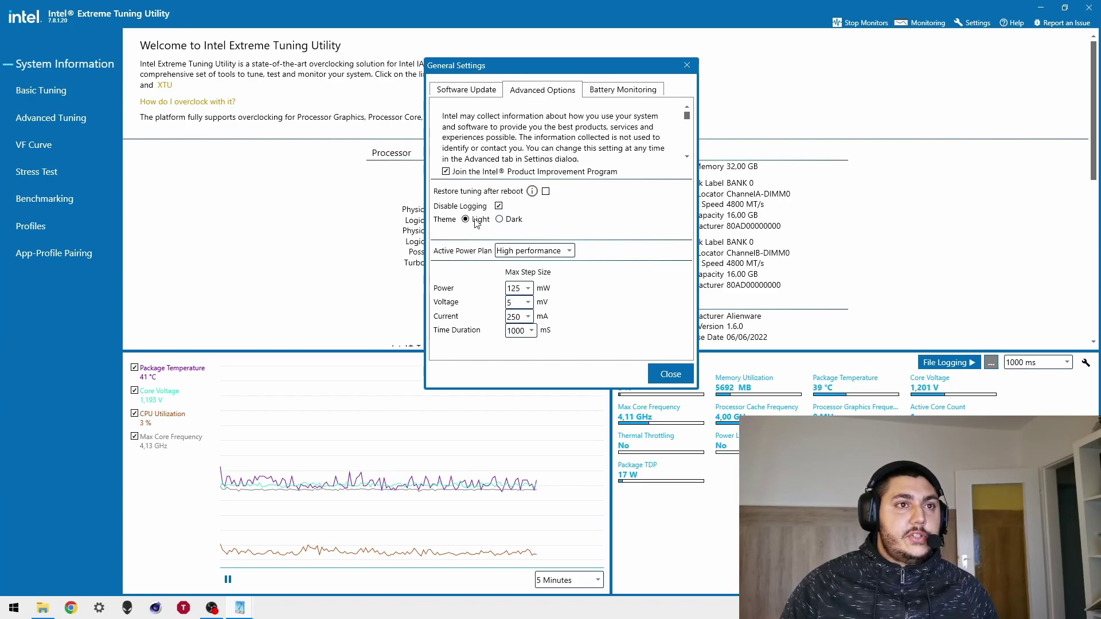
{"action": "left_click", "coordinate": [499, 219]}
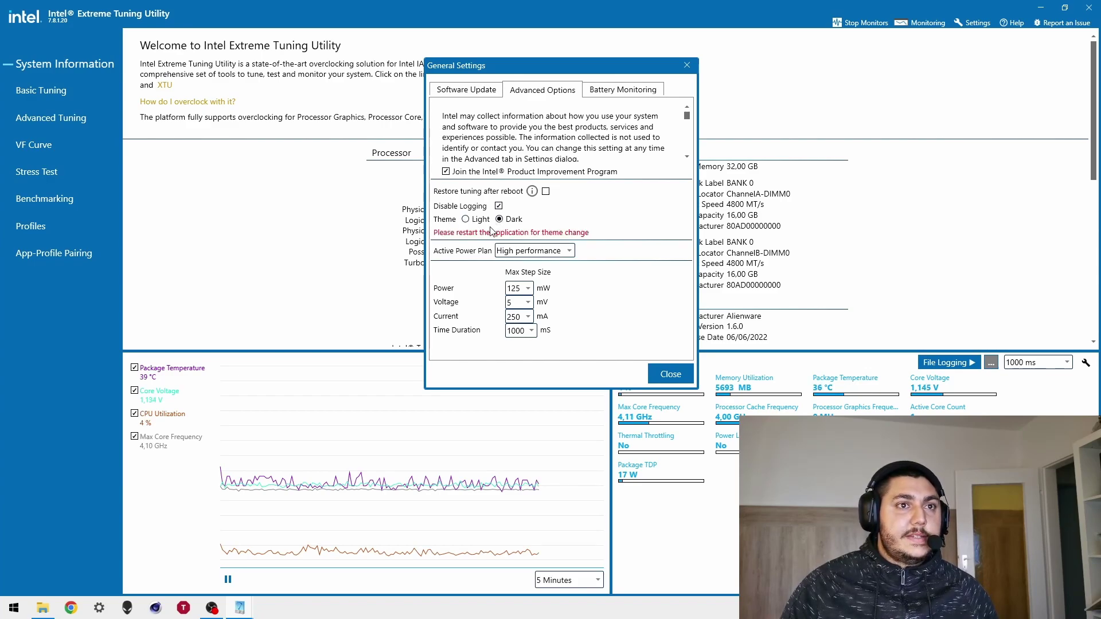
{"action": "left_click", "coordinate": [467, 221]}
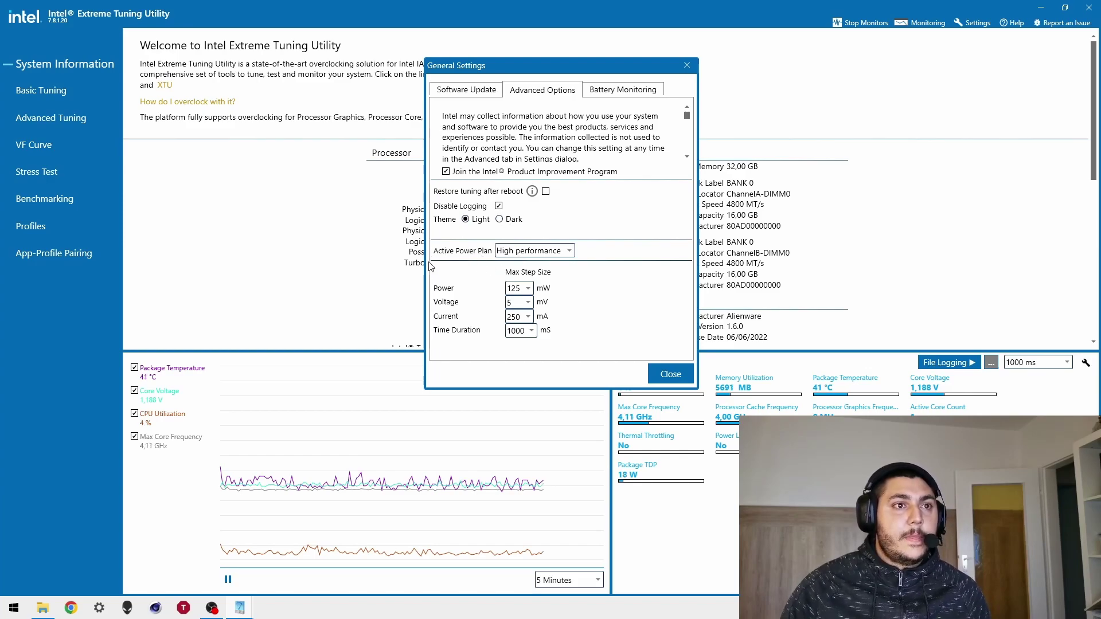
{"action": "left_click", "coordinate": [513, 256]}
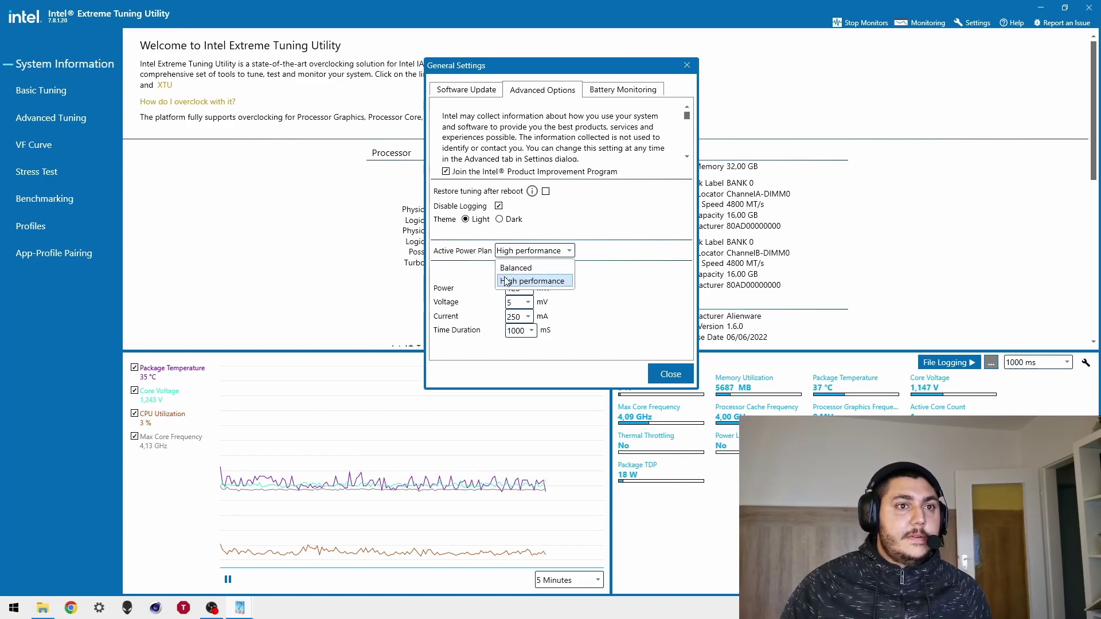
{"action": "left_click", "coordinate": [507, 280]}
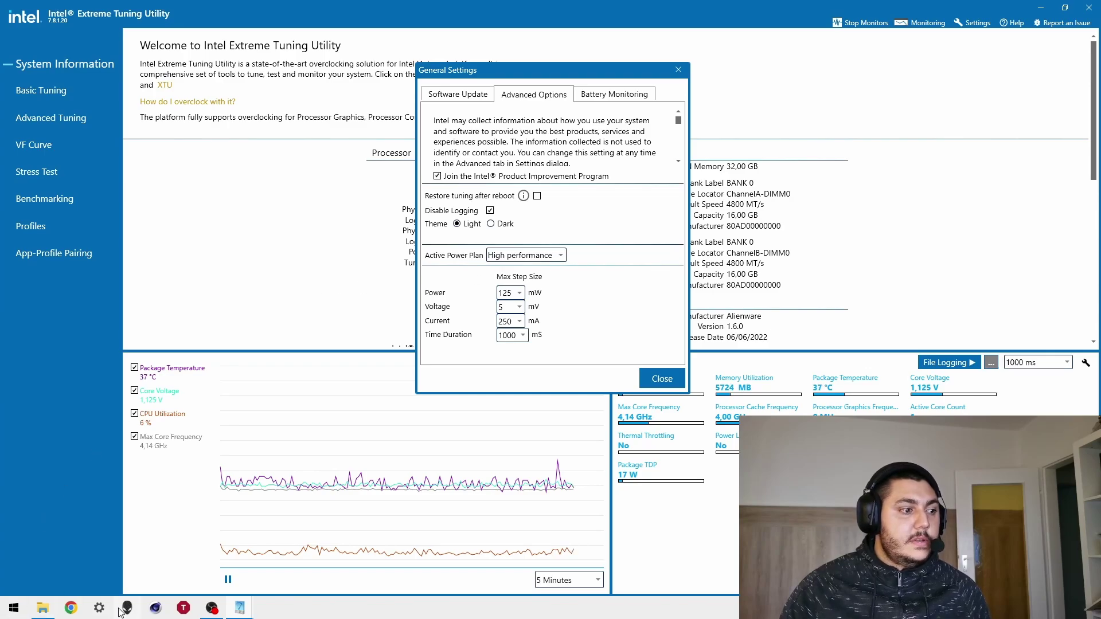
Step: Check the selected power plan in the Windows additional power settings, and open the Alienware application
{"action": "left_click", "coordinate": [98, 610]}
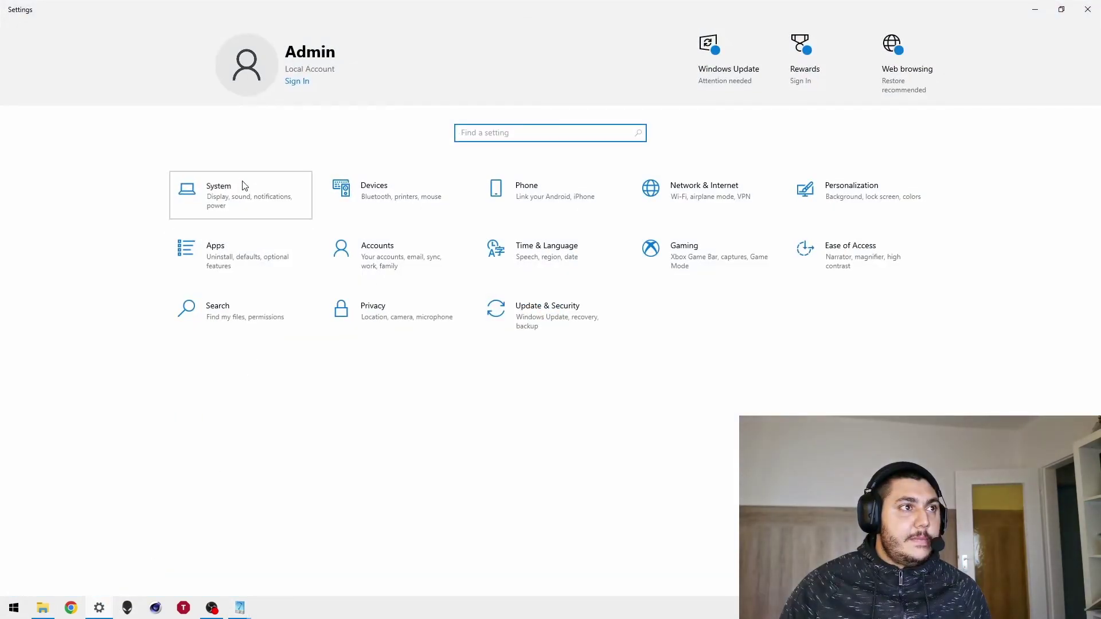
{"action": "left_click", "coordinate": [243, 185]}
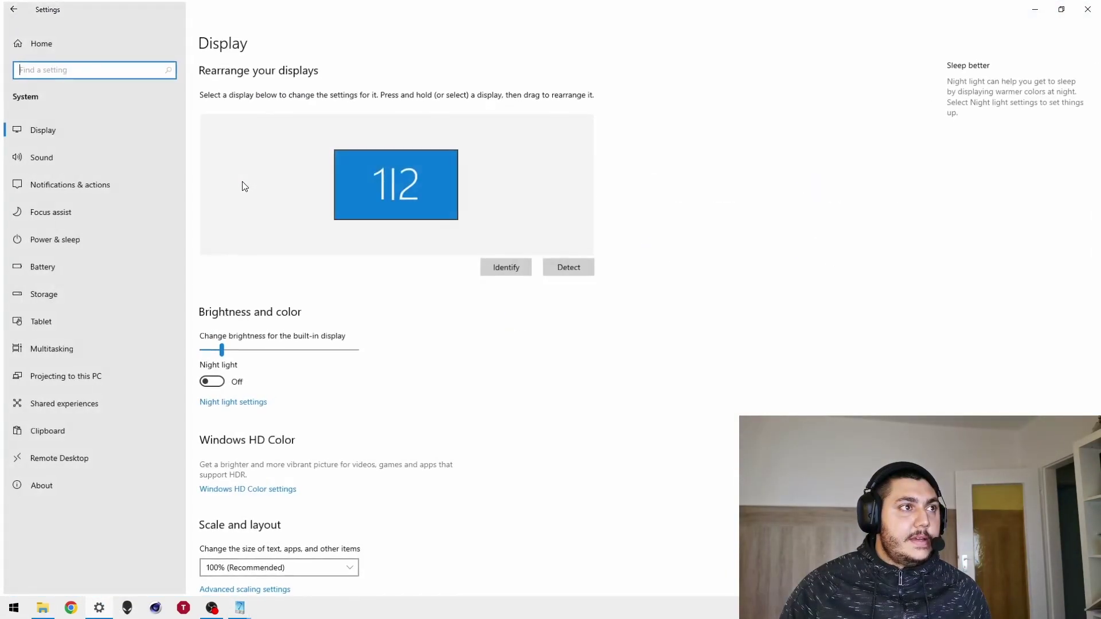
{"action": "left_click", "coordinate": [63, 238]}
{"action": "left_click", "coordinate": [1015, 159]}
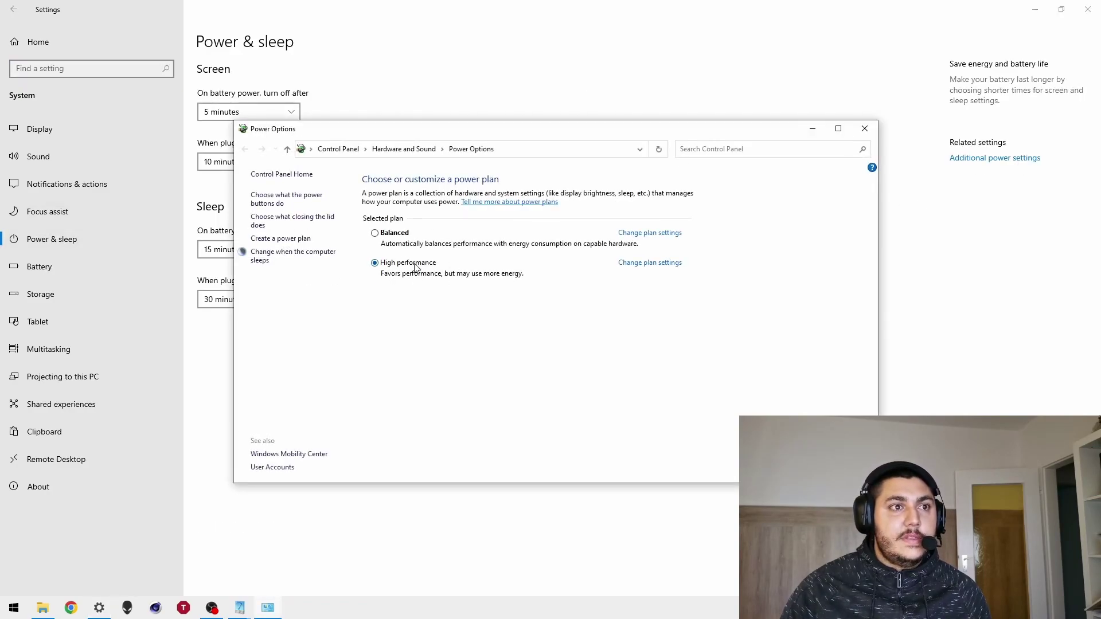
{"action": "left_click", "coordinate": [864, 129]}
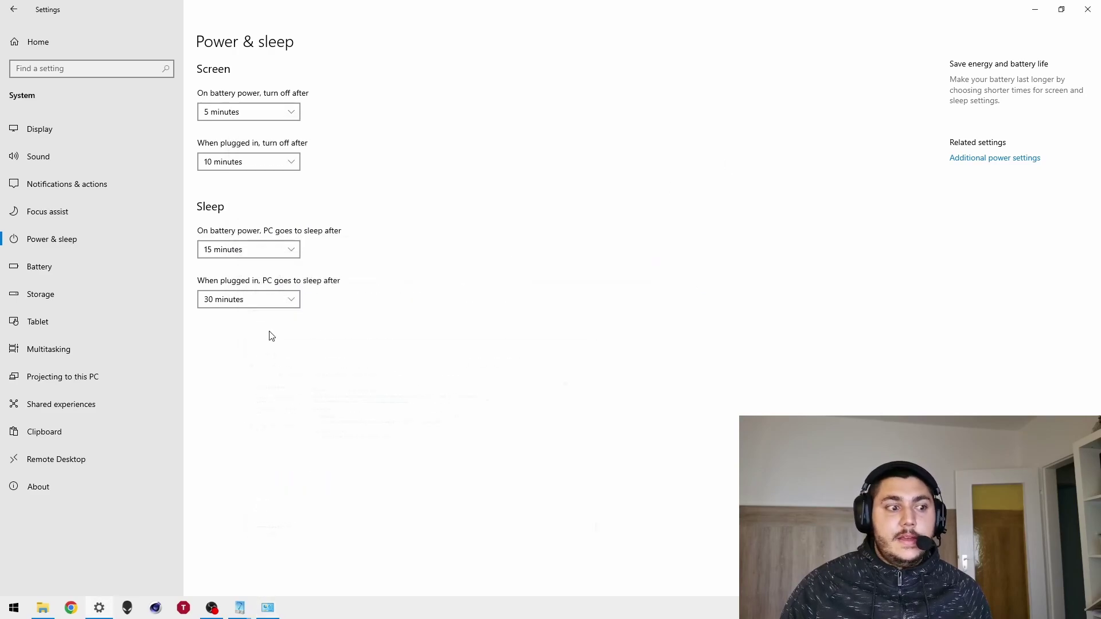
{"action": "left_click", "coordinate": [127, 608]}
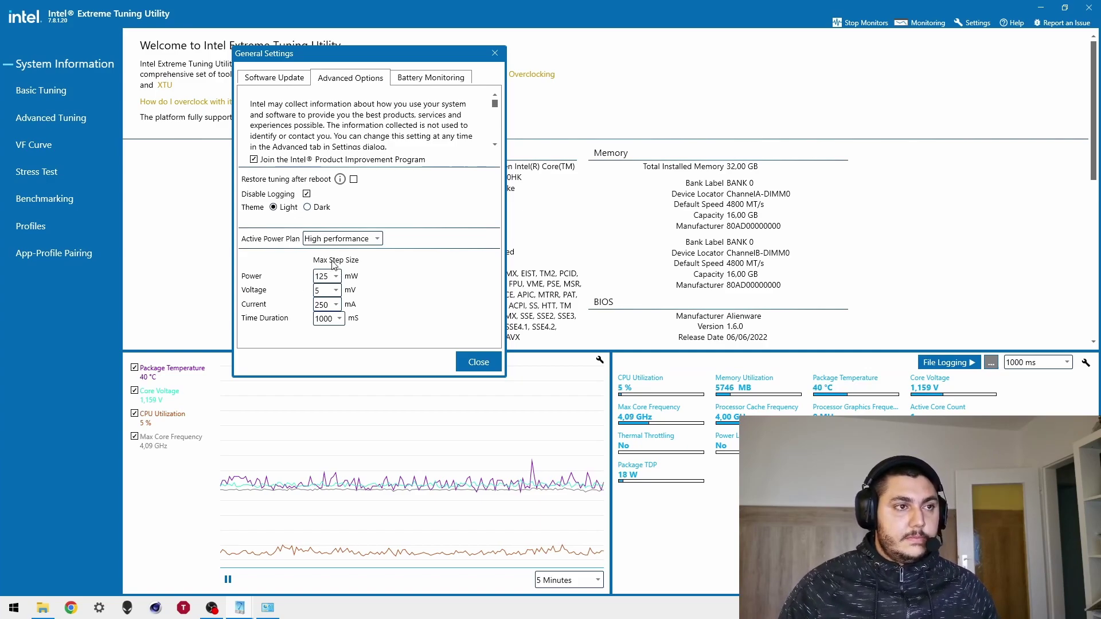
Step: View the battery monitoring option in the general settings and close the dialog
{"action": "left_click", "coordinate": [397, 82]}
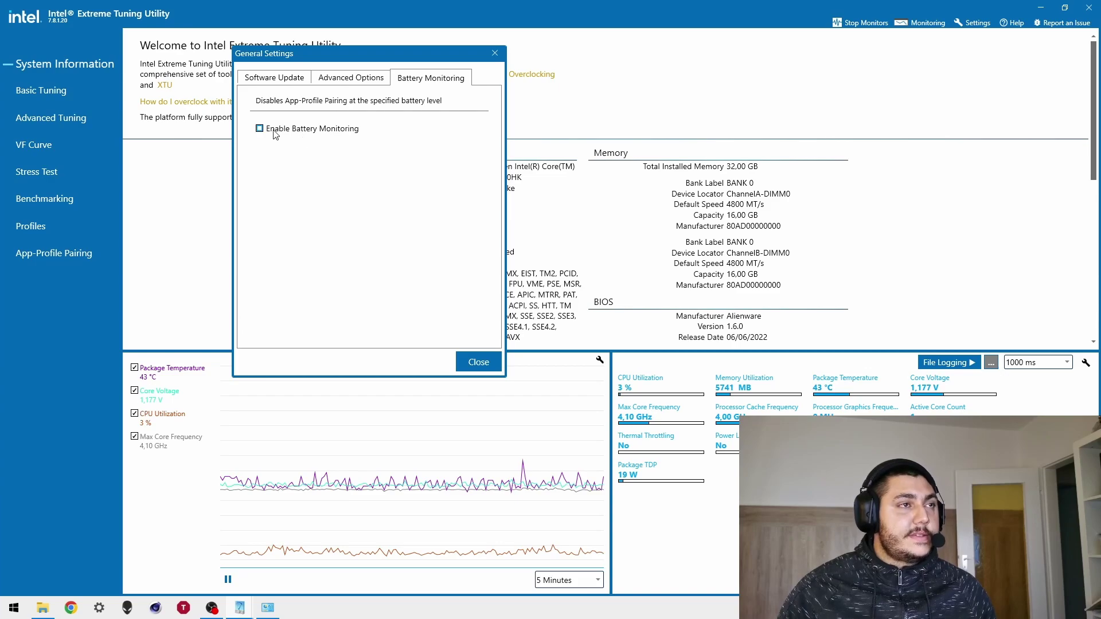
{"action": "left_click", "coordinate": [479, 362]}
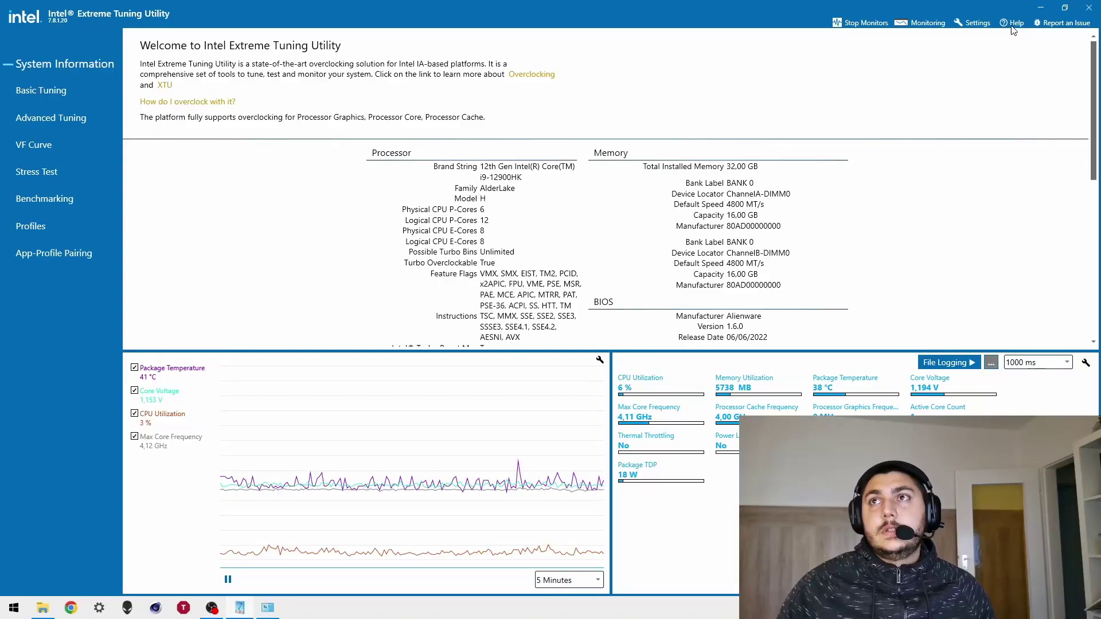
Step: Look over the topics in the utility's help contents and close the help window
{"action": "left_click", "coordinate": [1013, 23]}
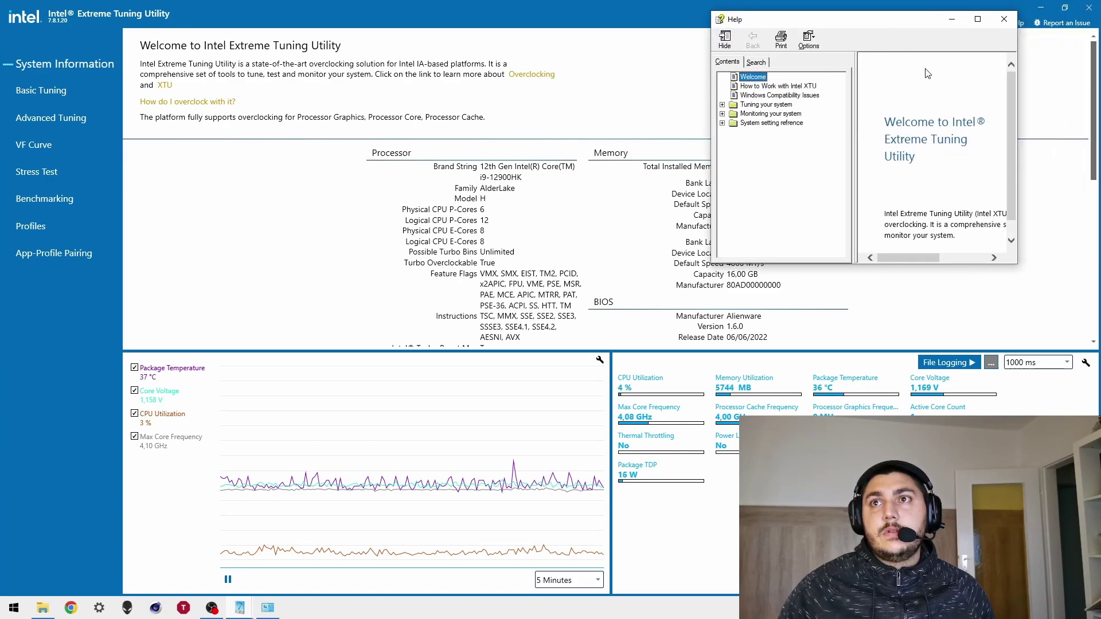
{"action": "left_click", "coordinate": [1007, 20]}
{"action": "left_click", "coordinate": [1011, 23]}
{"action": "left_click", "coordinate": [1008, 21]}
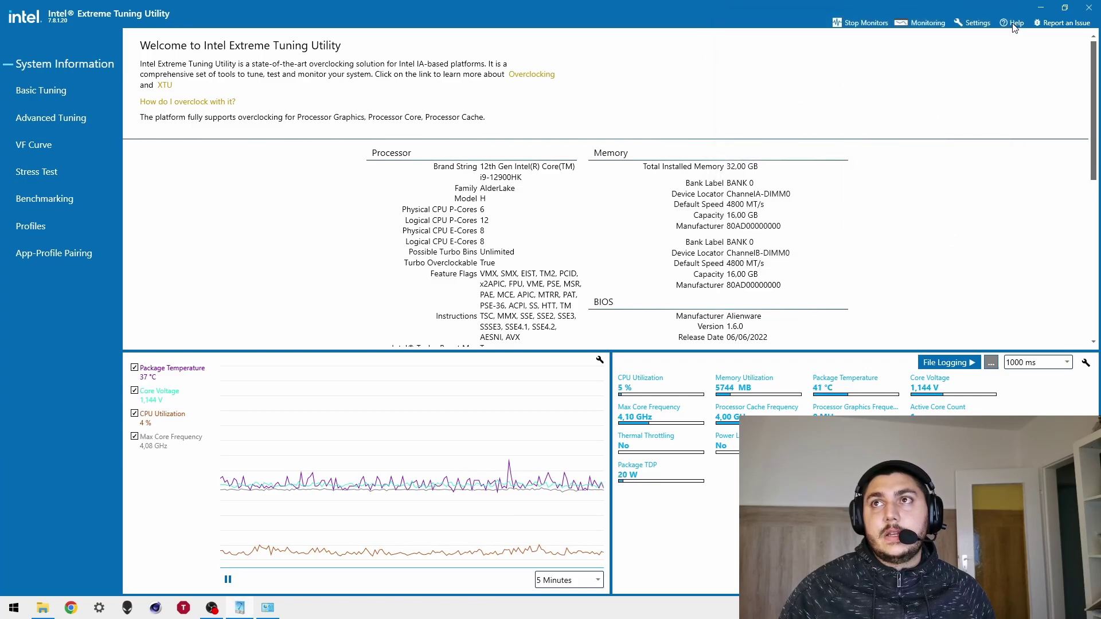
{"action": "left_click", "coordinate": [1013, 24]}
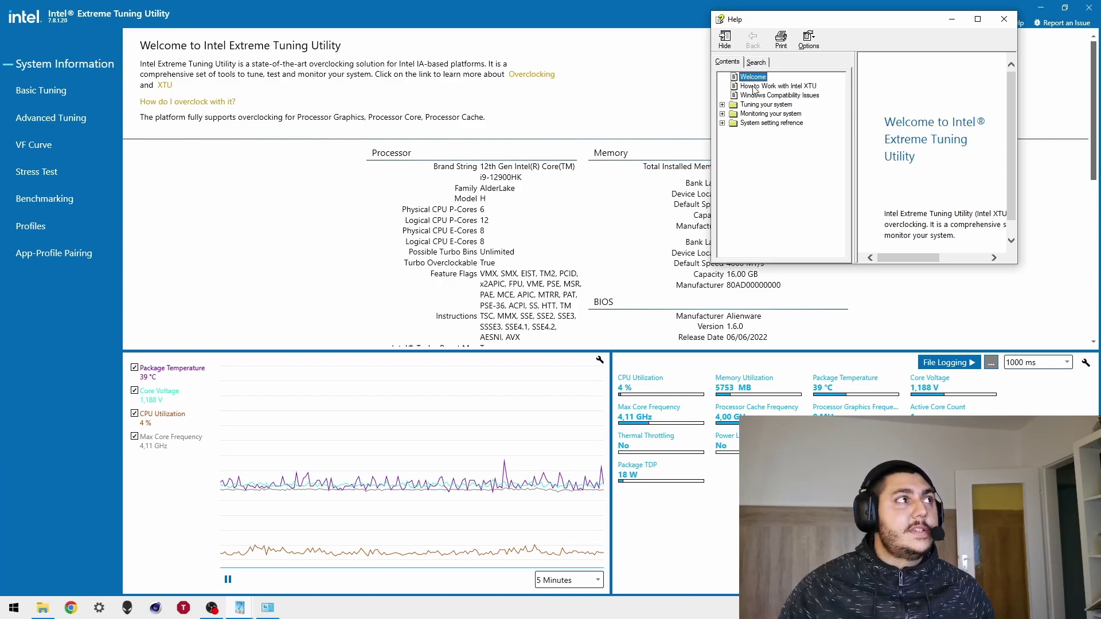
{"action": "left_click", "coordinate": [1004, 20]}
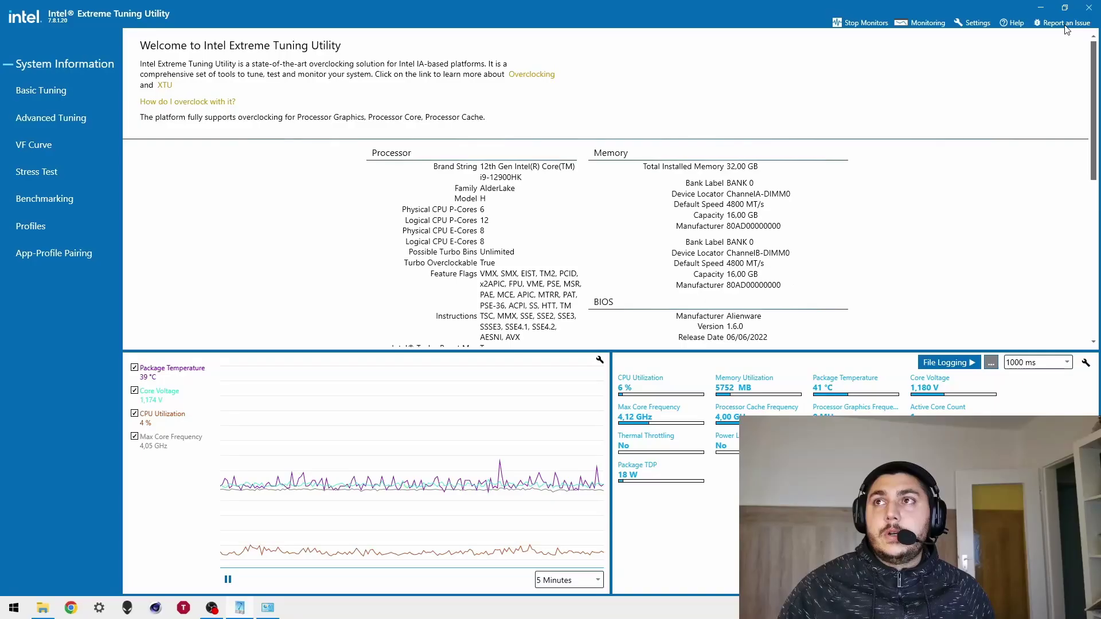
Step: Open the Intel forum page for reporting an issue with the utility
{"action": "left_click", "coordinate": [1071, 25]}
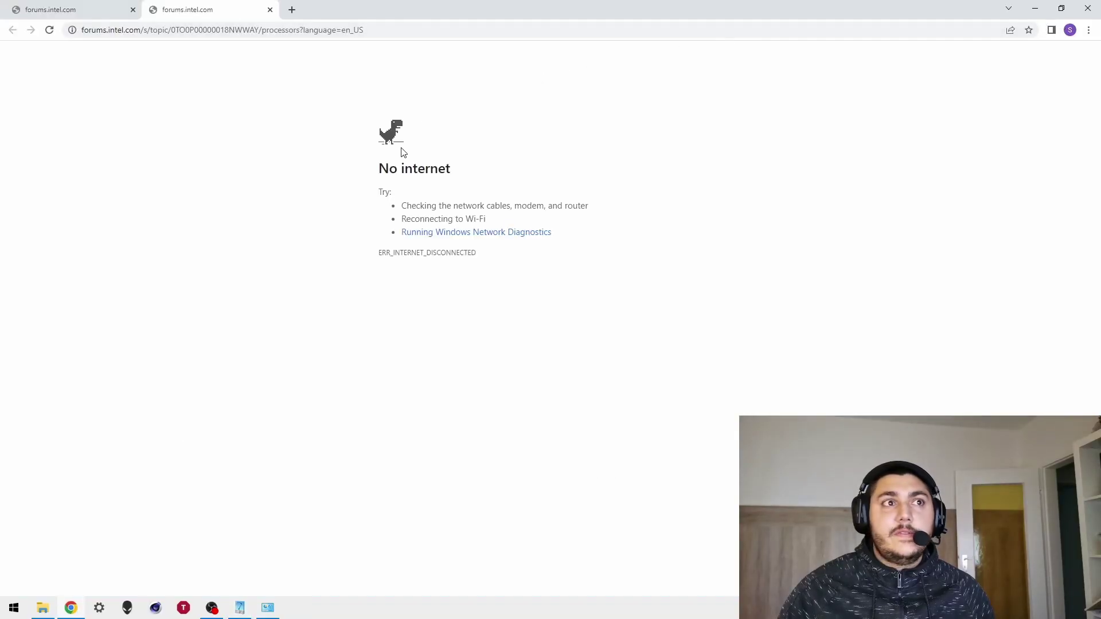
Step: Close the browser, reopen the utility's issue-reporting forum page to view its address, and close it again
{"action": "left_click", "coordinate": [270, 10]}
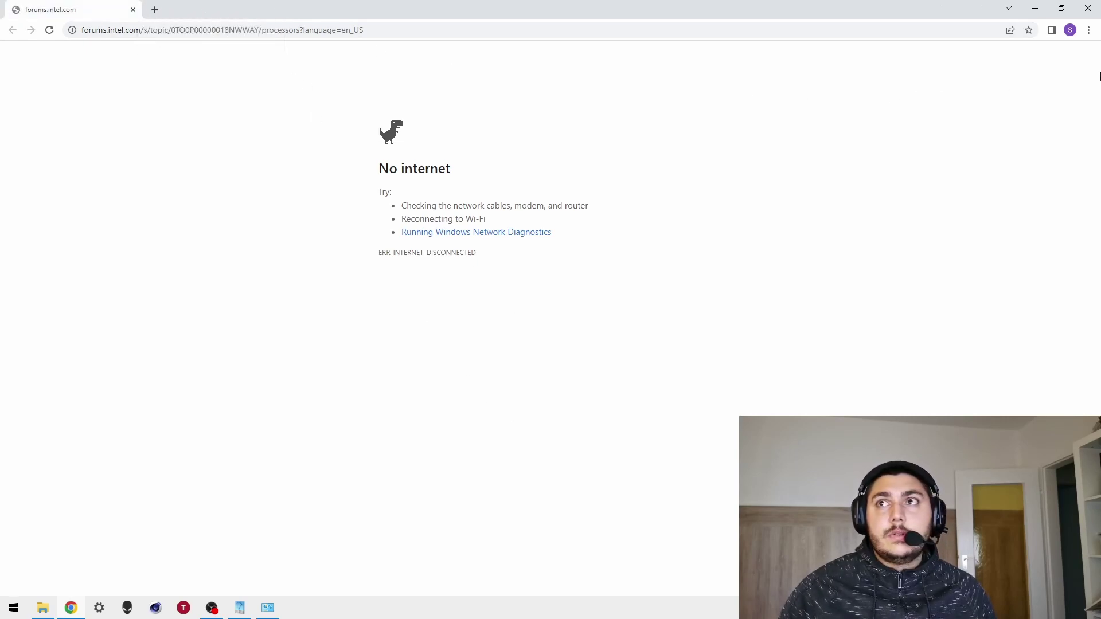
{"action": "left_click", "coordinate": [1082, 15]}
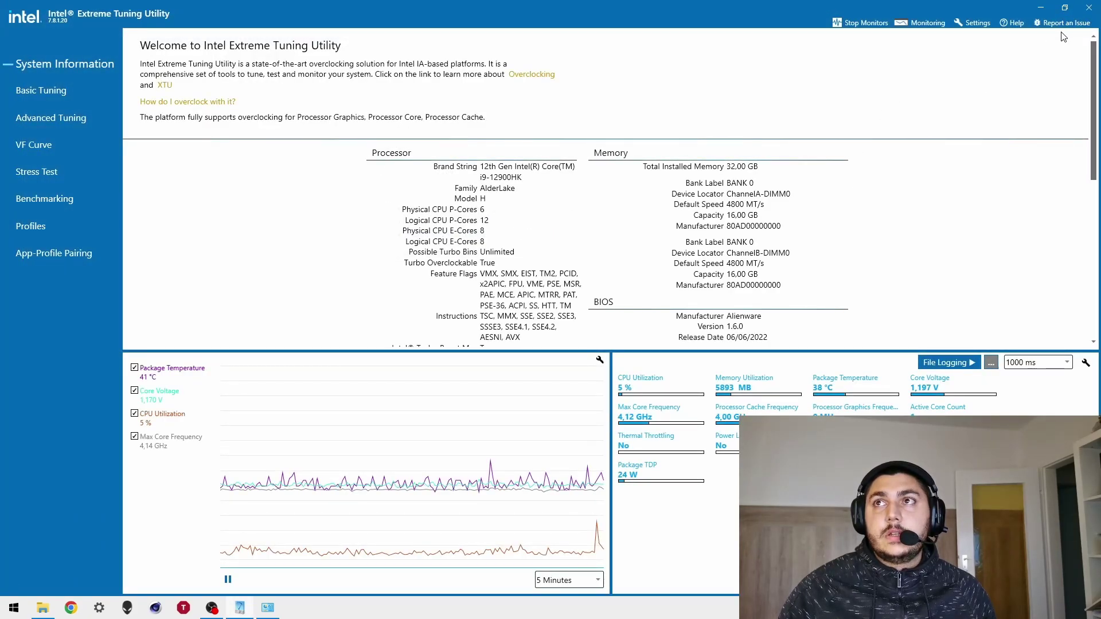
{"action": "left_click", "coordinate": [1065, 23]}
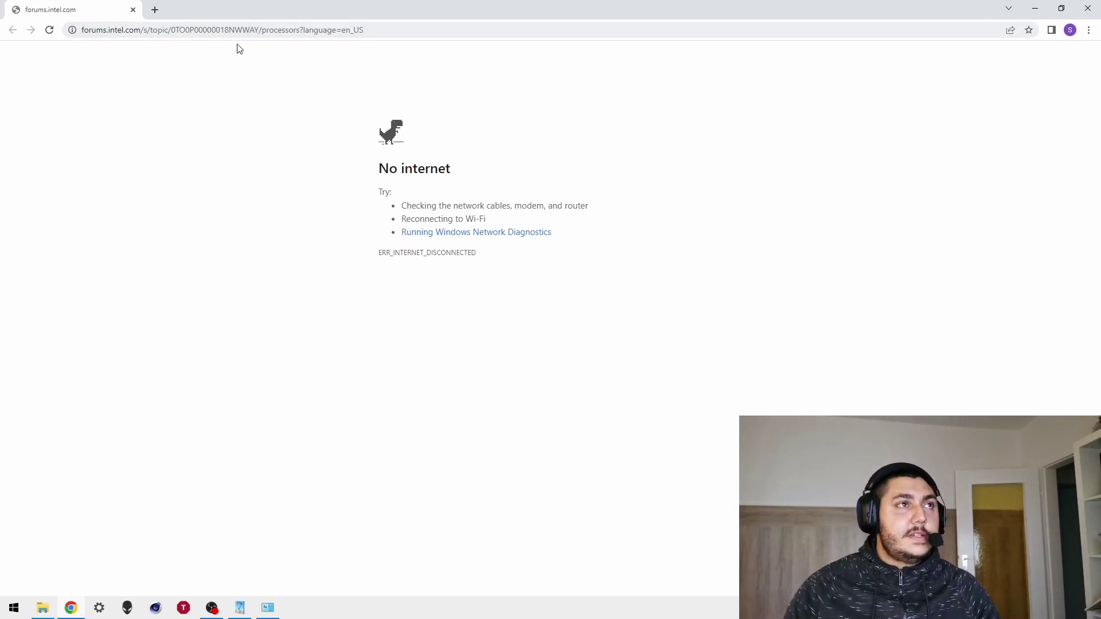
{"action": "left_click", "coordinate": [412, 30]}
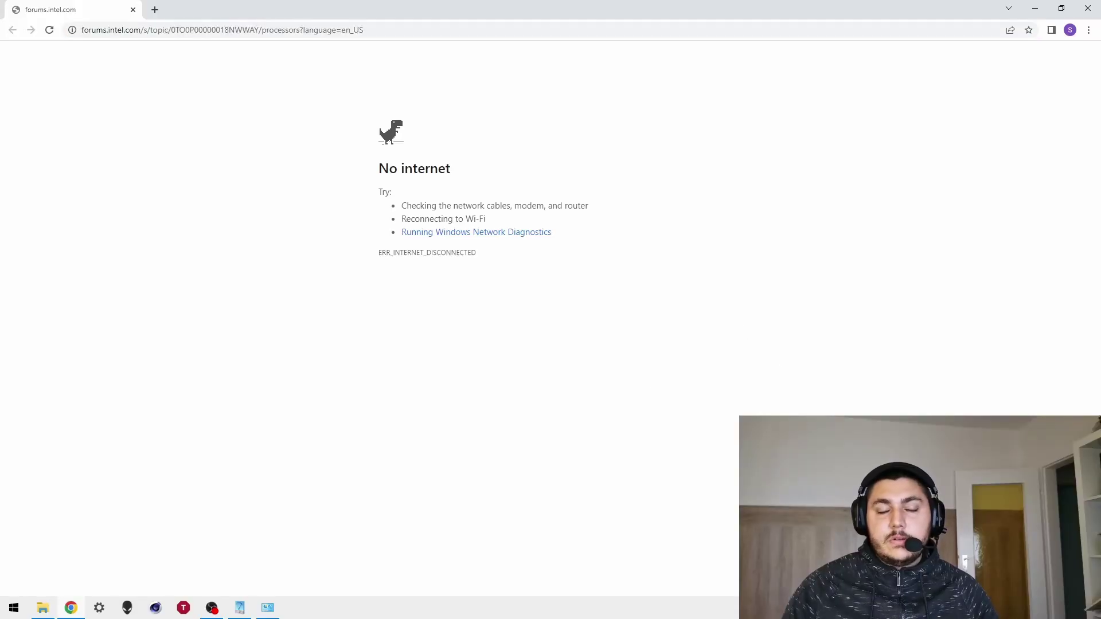
{"action": "left_click", "coordinate": [1087, 7]}
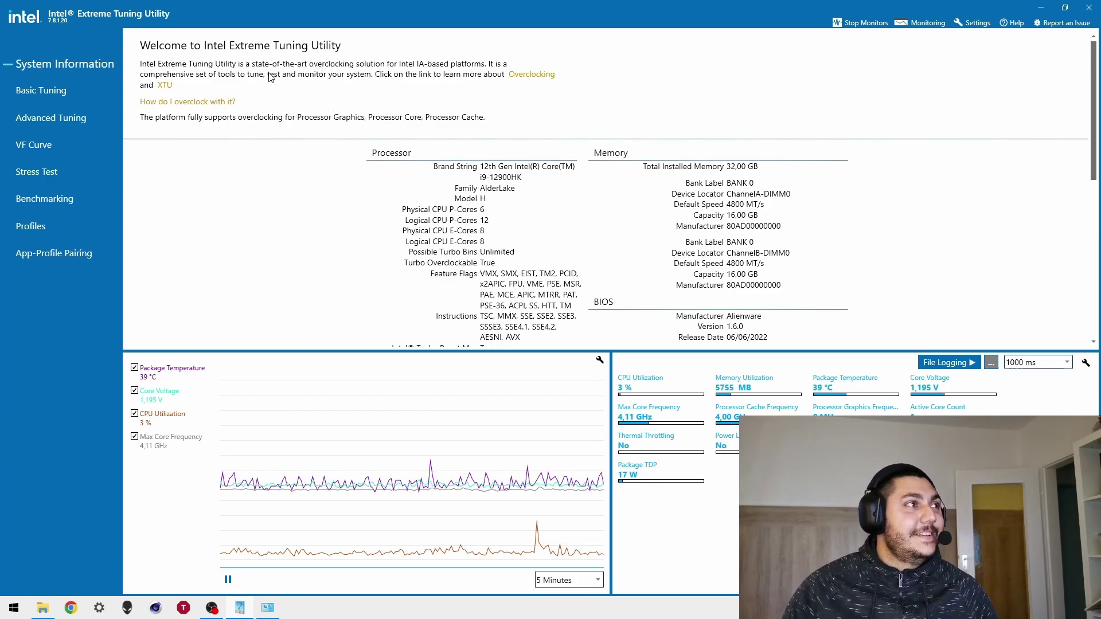
Step: Switch the utility to its monitoring-only view and maximize the window
{"action": "scroll", "coordinate": [469, 158], "scroll_direction": "down", "scroll_amount": 1}
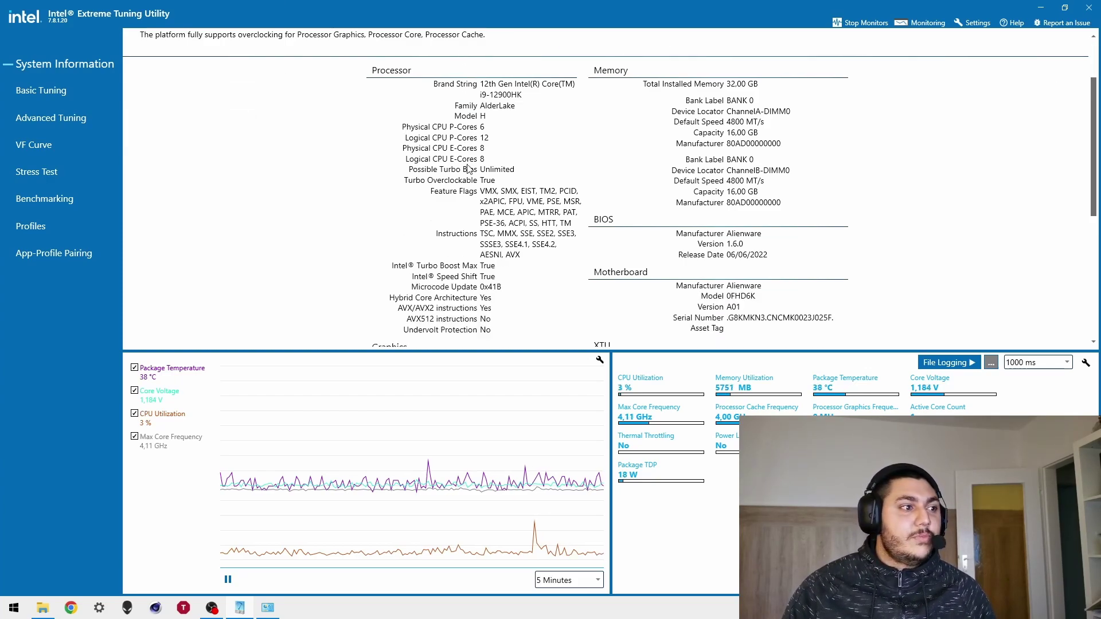
{"action": "scroll", "coordinate": [432, 183], "scroll_direction": "up", "scroll_amount": 1}
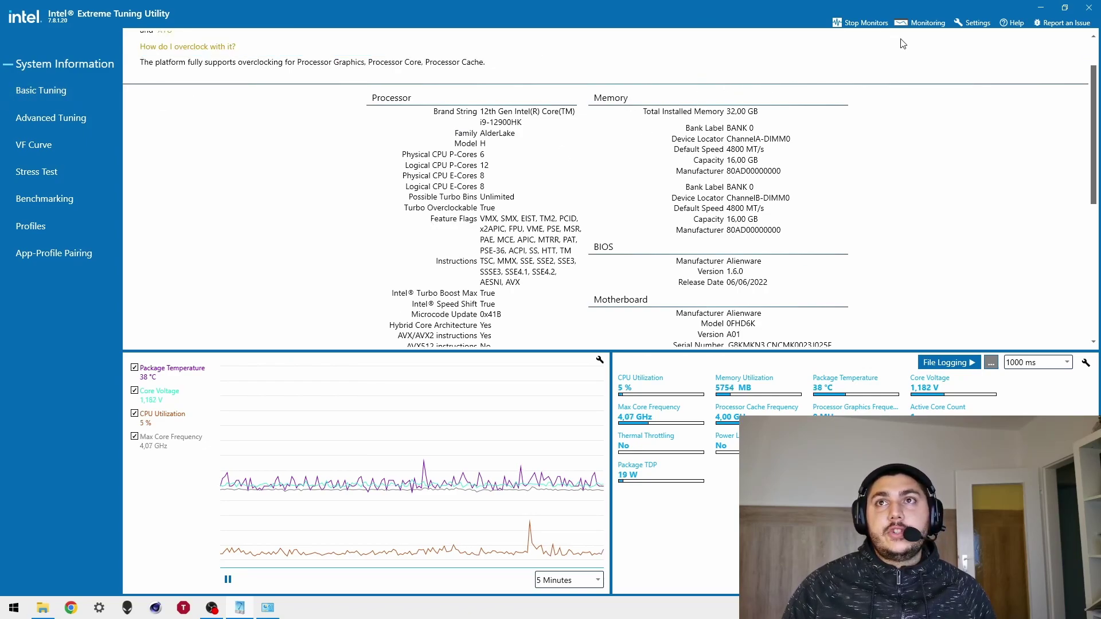
{"action": "left_click", "coordinate": [919, 23]}
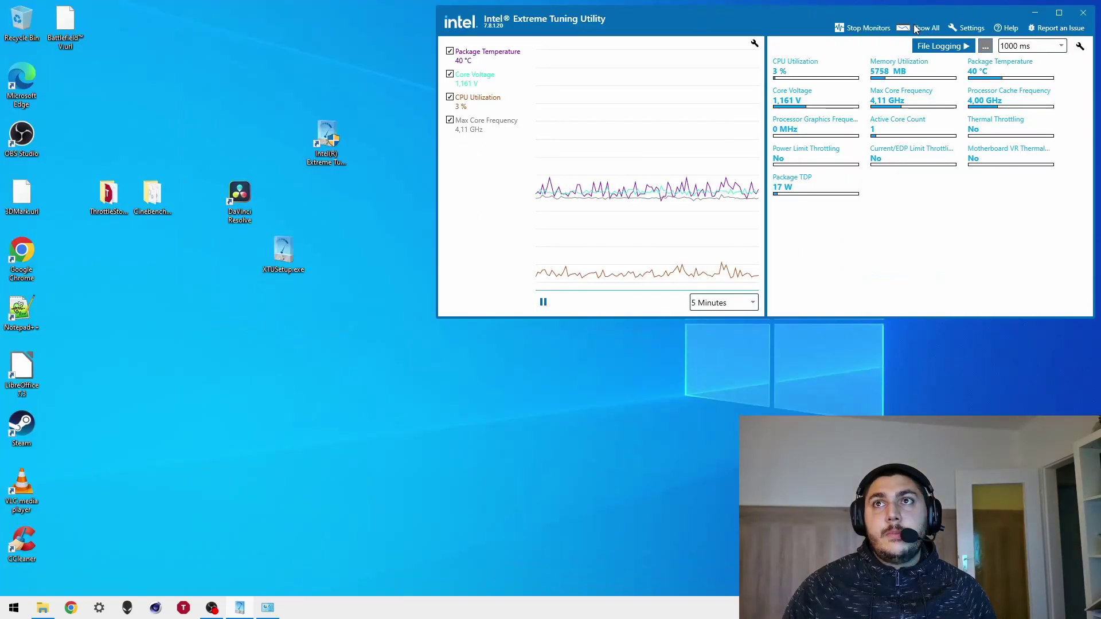
{"action": "left_click_drag", "start_coordinate": [782, 16], "coordinate": [614, 33]}
{"action": "double_click", "coordinate": [613, 33]}
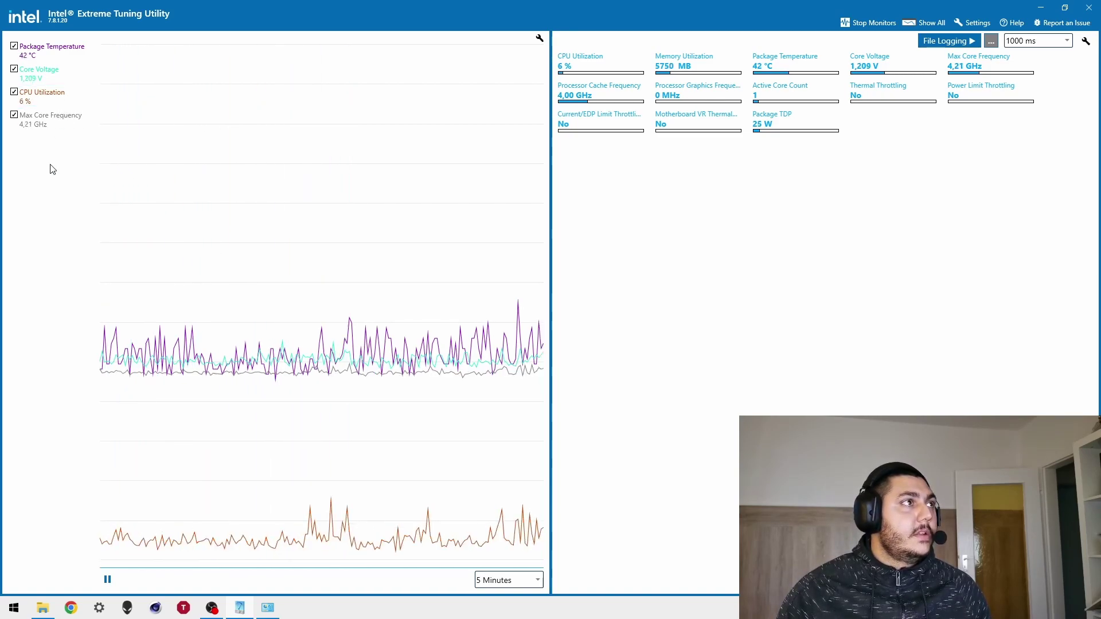
Step: Examine the package temperature, core voltage and CPU utilization readings of the system graph
{"action": "mouse_move", "coordinate": [52, 53]}
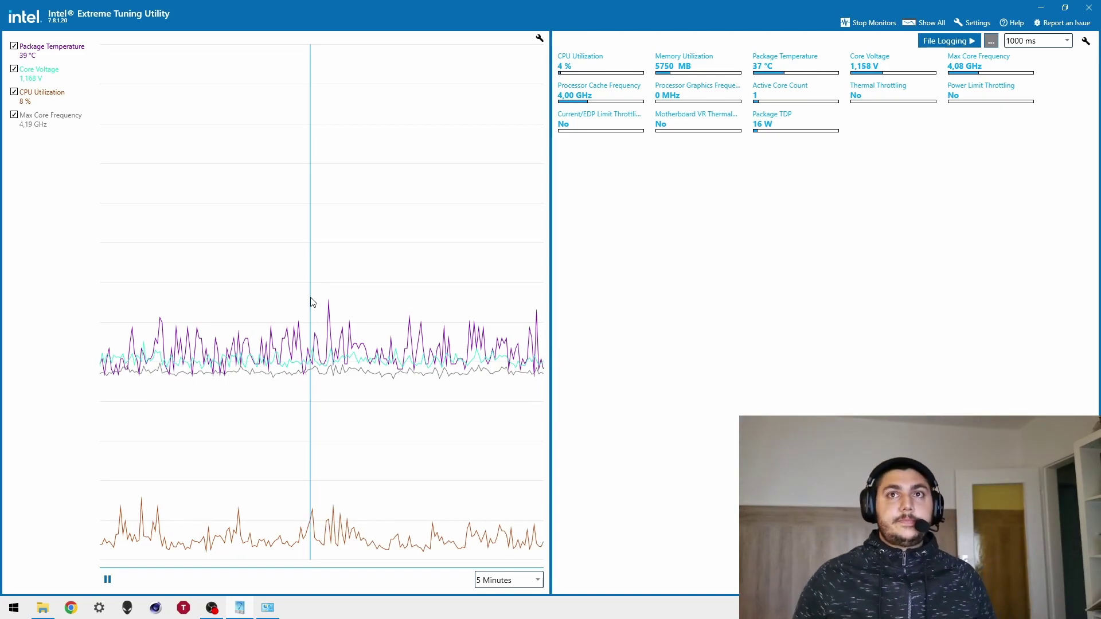
{"action": "left_click", "coordinate": [58, 79]}
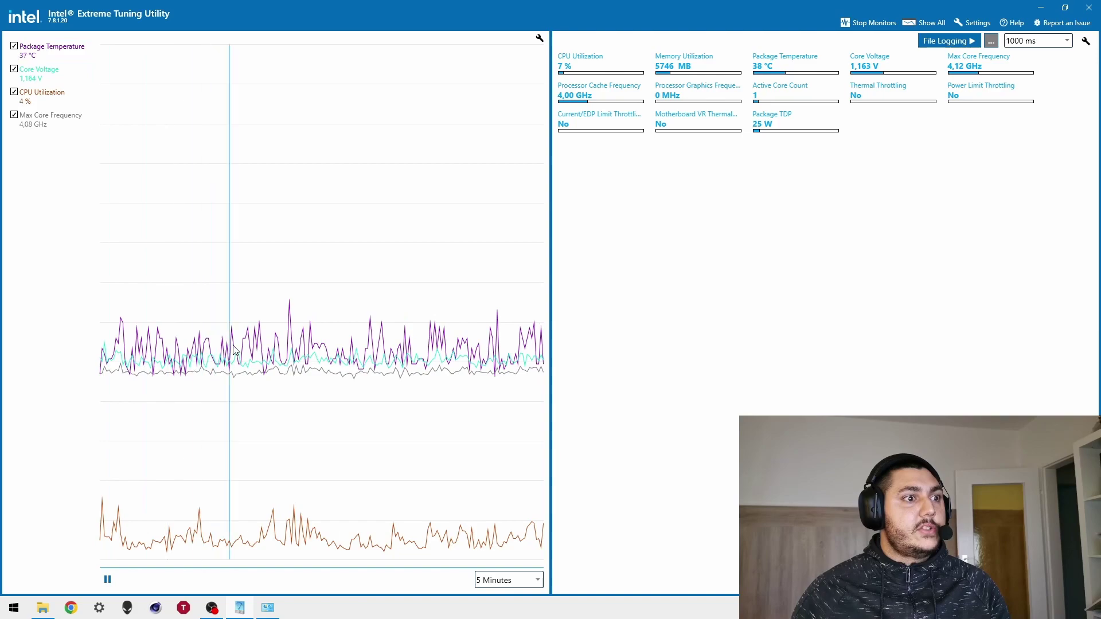
{"action": "mouse_move", "coordinate": [35, 101]}
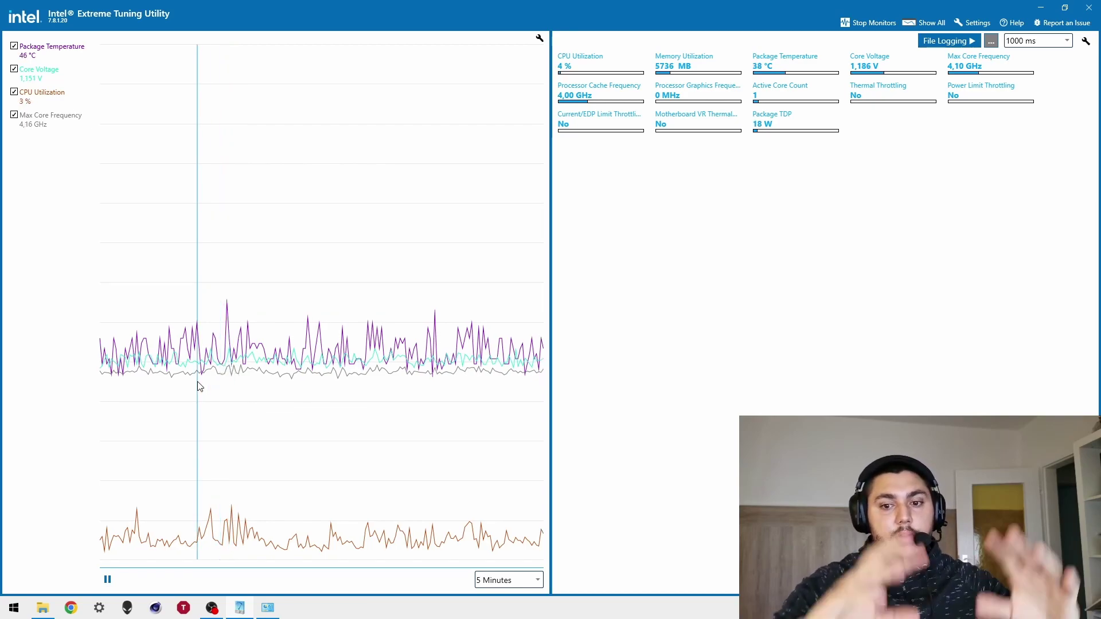
{"action": "left_click", "coordinate": [36, 103]}
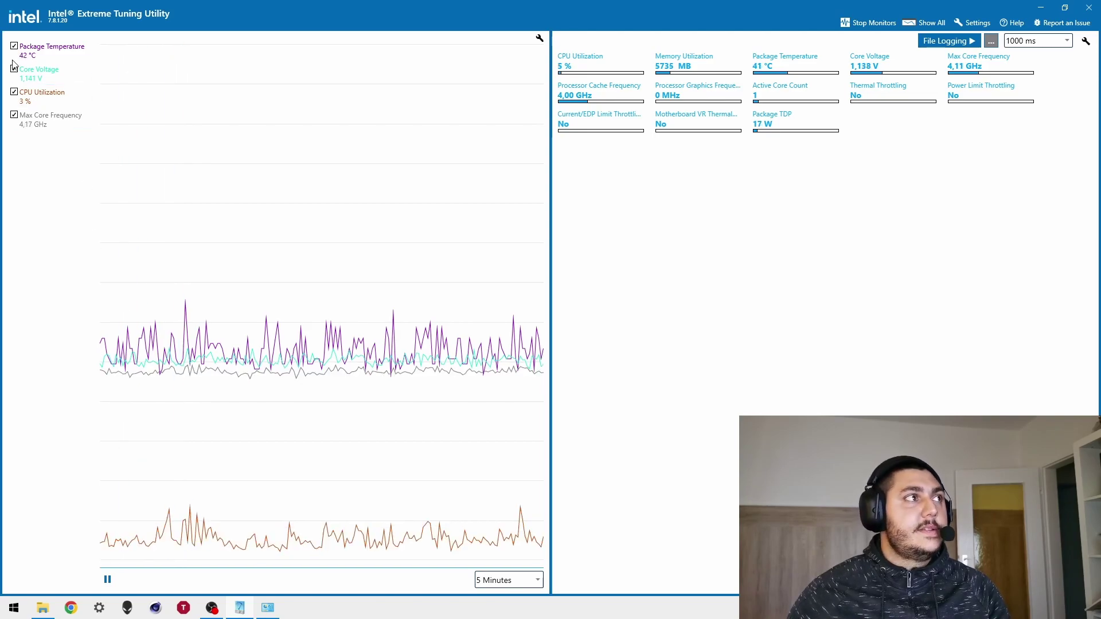
{"action": "left_click", "coordinate": [50, 78]}
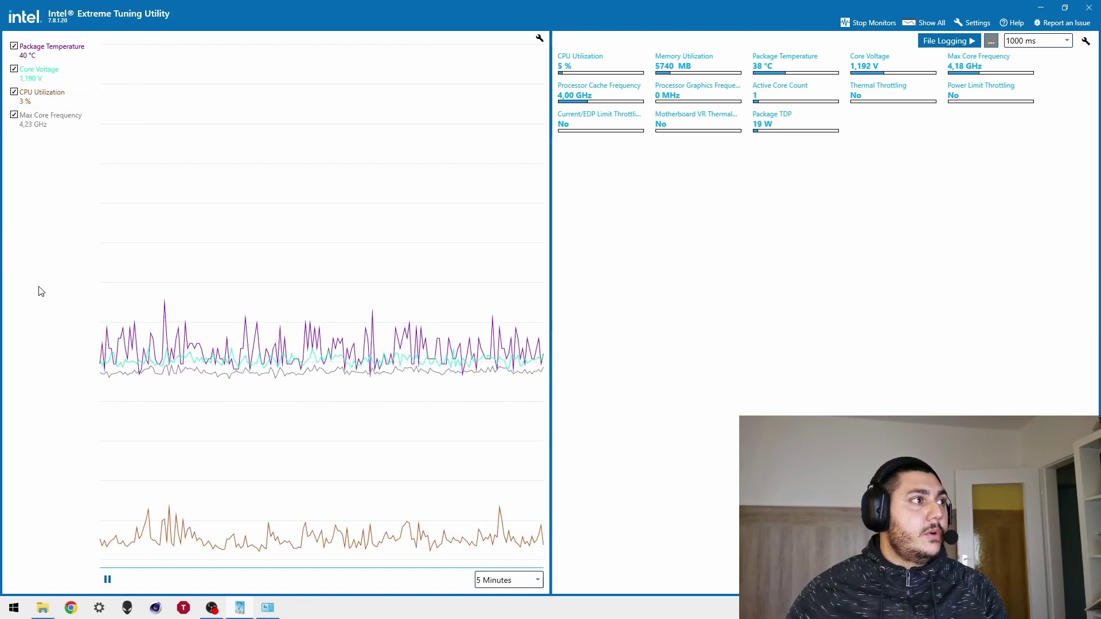
Step: Open the system graph settings and add Thermal Throttling to the graphed parameters
{"action": "left_click", "coordinate": [540, 39]}
{"action": "left_click_drag", "start_coordinate": [496, 210], "coordinate": [303, 107]}
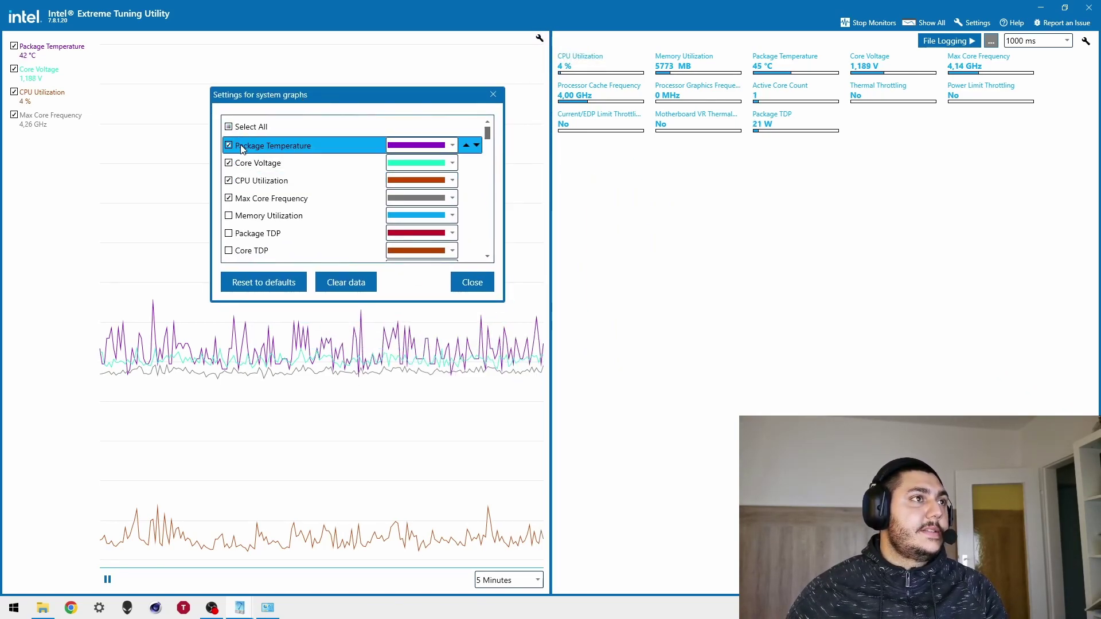
{"action": "scroll", "coordinate": [247, 177], "scroll_direction": "down", "scroll_amount": 1}
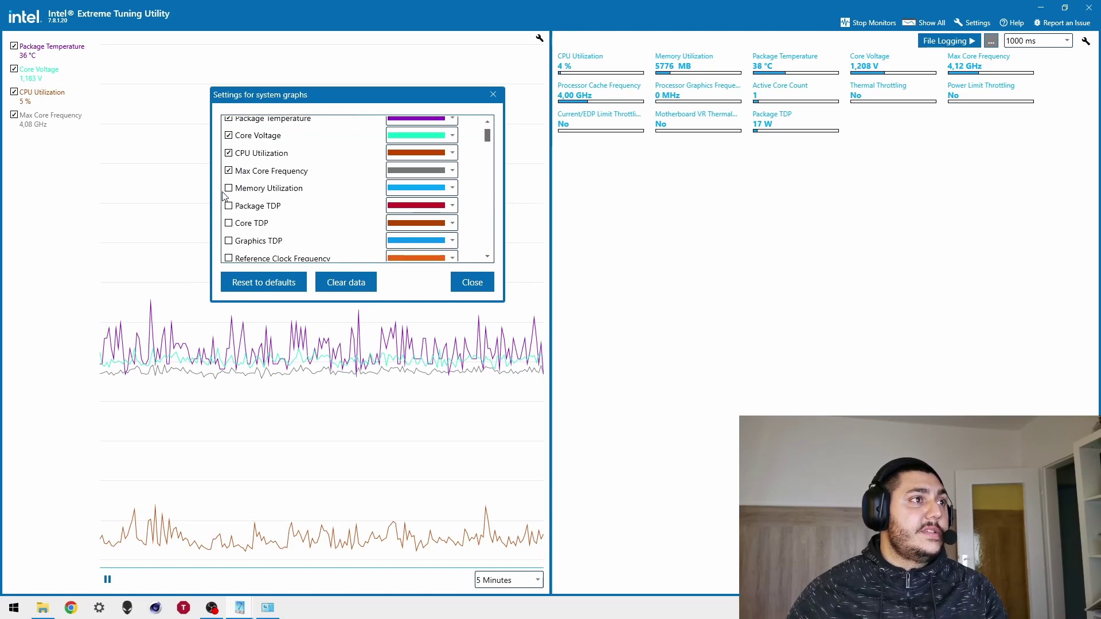
{"action": "scroll", "coordinate": [266, 187], "scroll_direction": "down", "scroll_amount": 4}
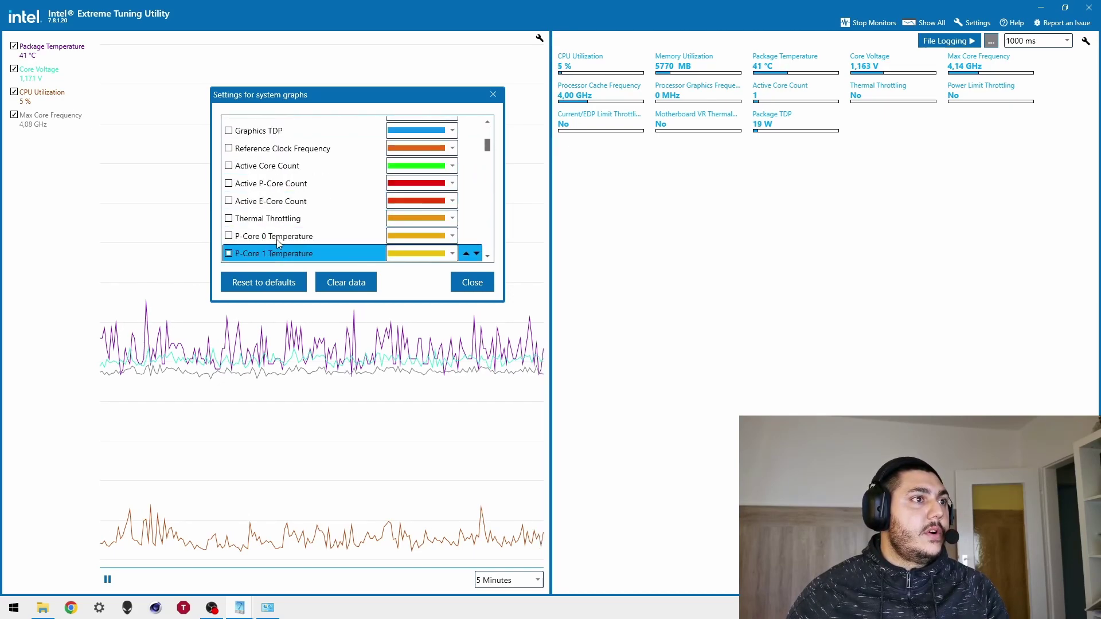
{"action": "left_click", "coordinate": [228, 219]}
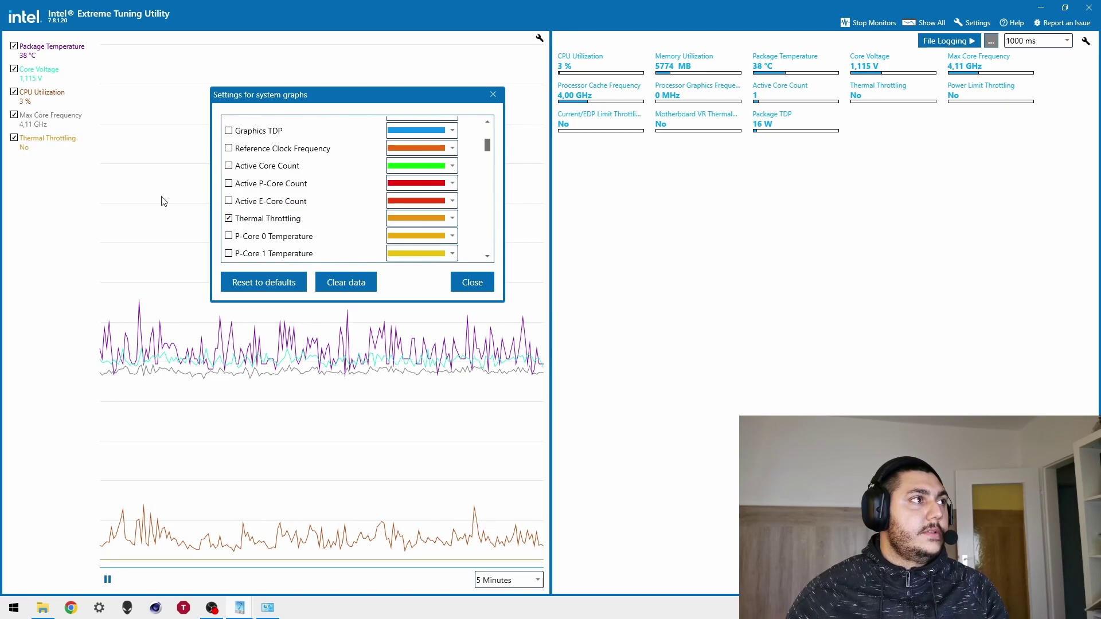
{"action": "left_click", "coordinate": [229, 218]}
{"action": "left_click", "coordinate": [228, 218]}
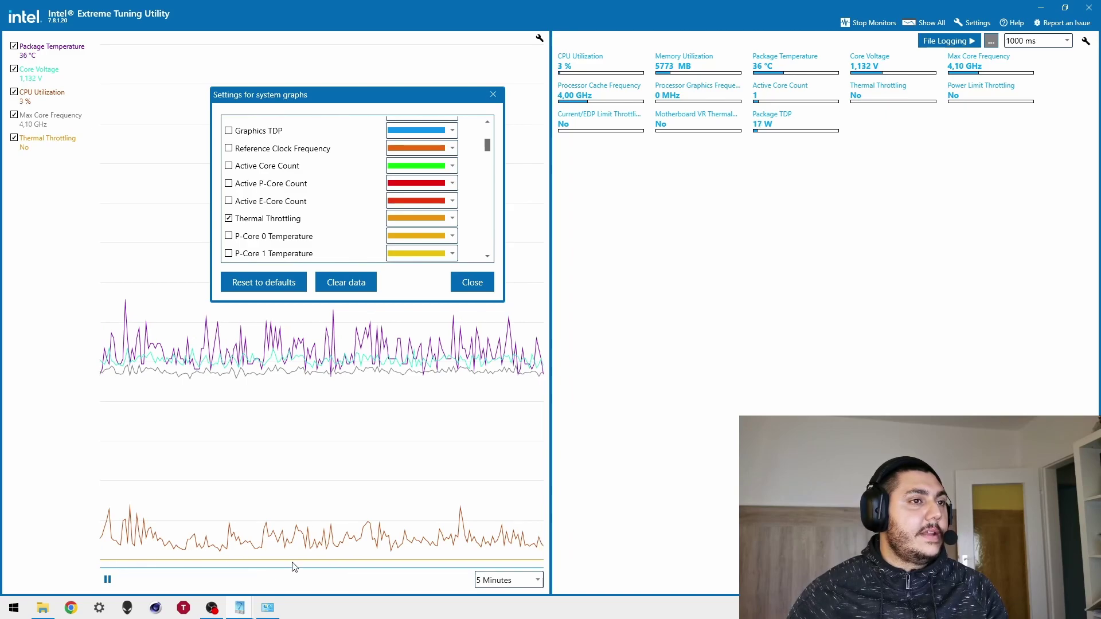
{"action": "left_click", "coordinate": [331, 136]}
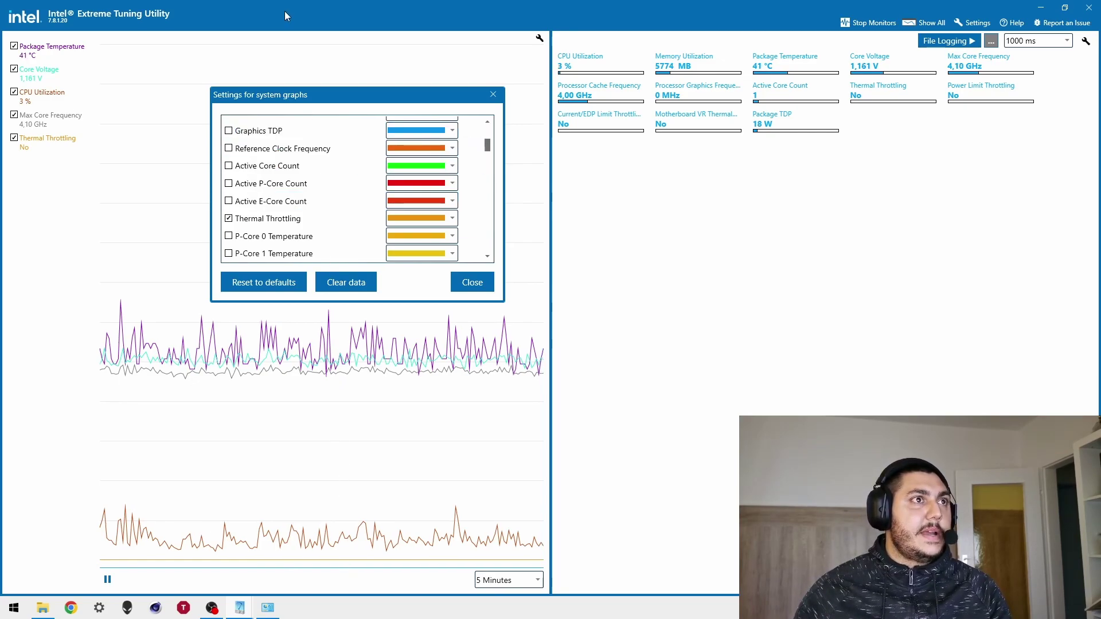
Step: Add the temperatures of P-Cores 0 to 5 and E-Cores 0 to 2 to the system graphs
{"action": "scroll", "coordinate": [269, 198], "scroll_direction": "down", "scroll_amount": 2}
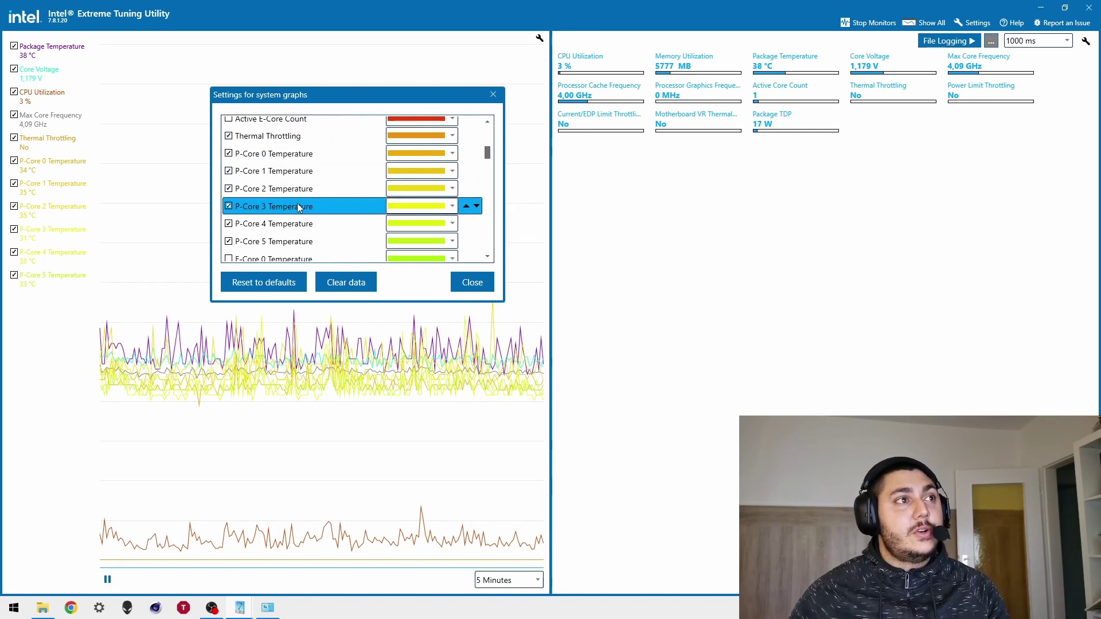
{"action": "scroll", "coordinate": [232, 220], "scroll_direction": "down", "scroll_amount": 1}
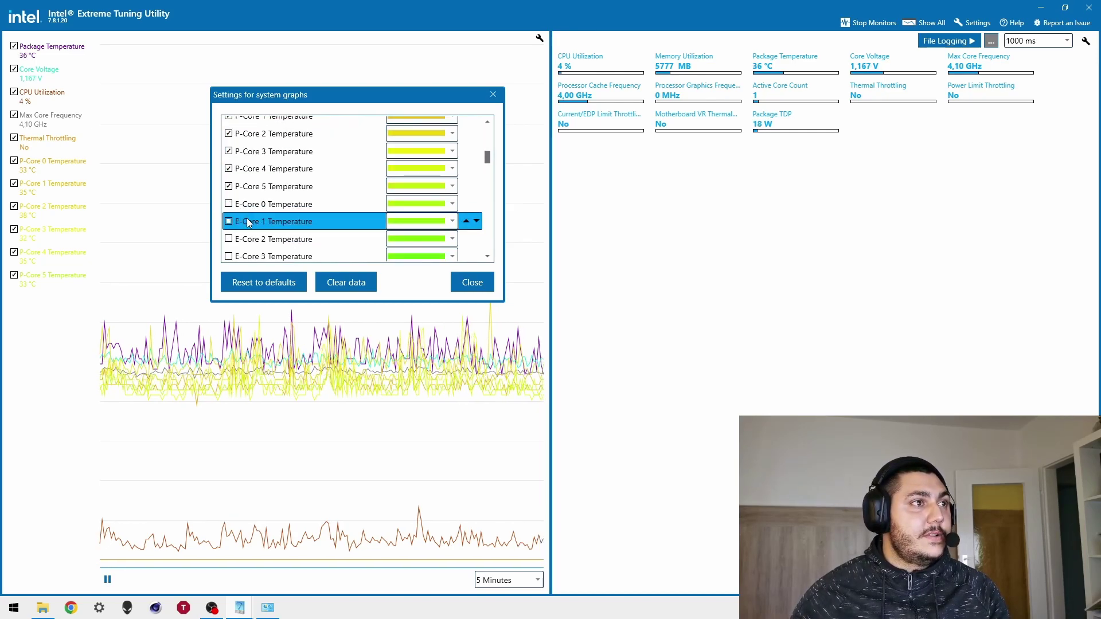
{"action": "left_click", "coordinate": [229, 204]}
{"action": "left_click", "coordinate": [228, 222]}
{"action": "left_click", "coordinate": [228, 239]}
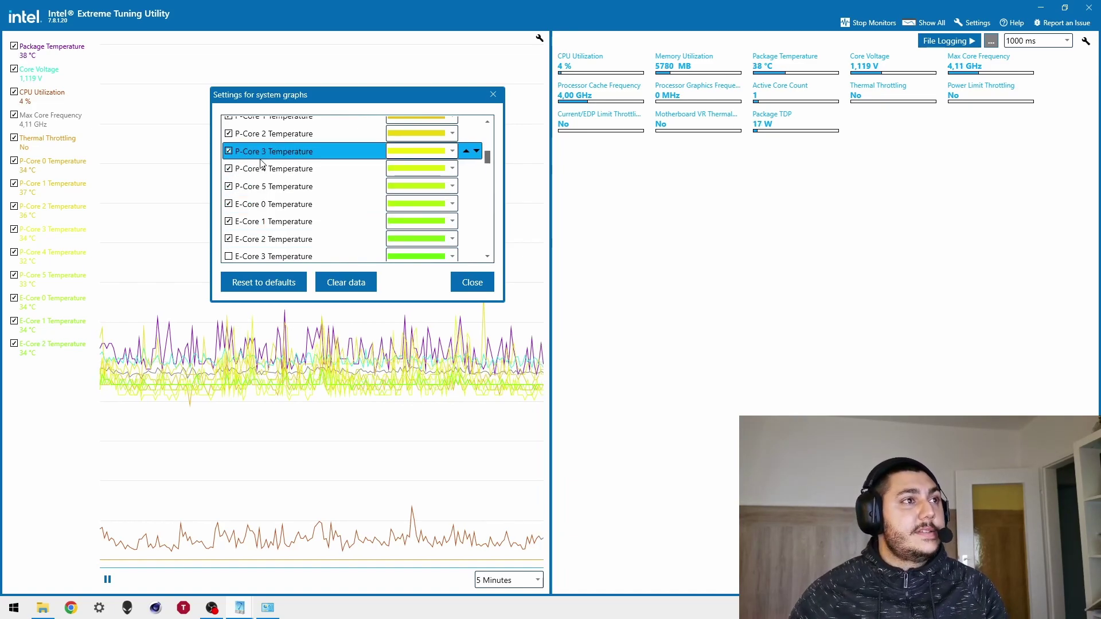
Step: Add the temperatures of the remaining efficiency cores, E-Core 3 to E-Core 7, to the system graphs
{"action": "scroll", "coordinate": [264, 158], "scroll_direction": "up", "scroll_amount": 1}
{"action": "scroll", "coordinate": [242, 148], "scroll_direction": "up", "scroll_amount": 1}
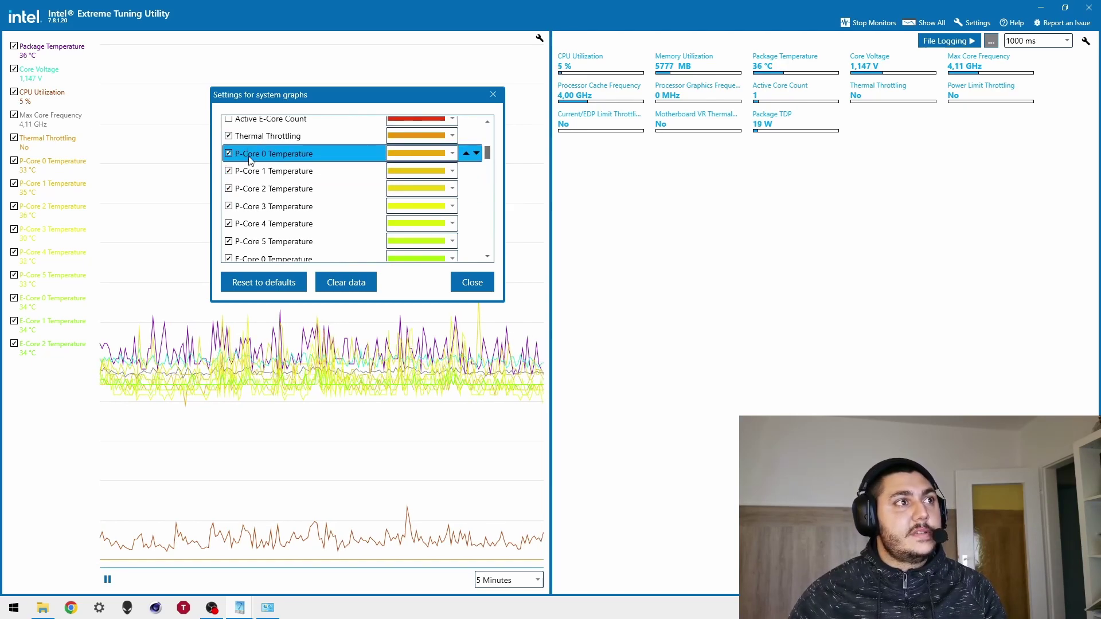
{"action": "scroll", "coordinate": [267, 178], "scroll_direction": "down", "scroll_amount": 2}
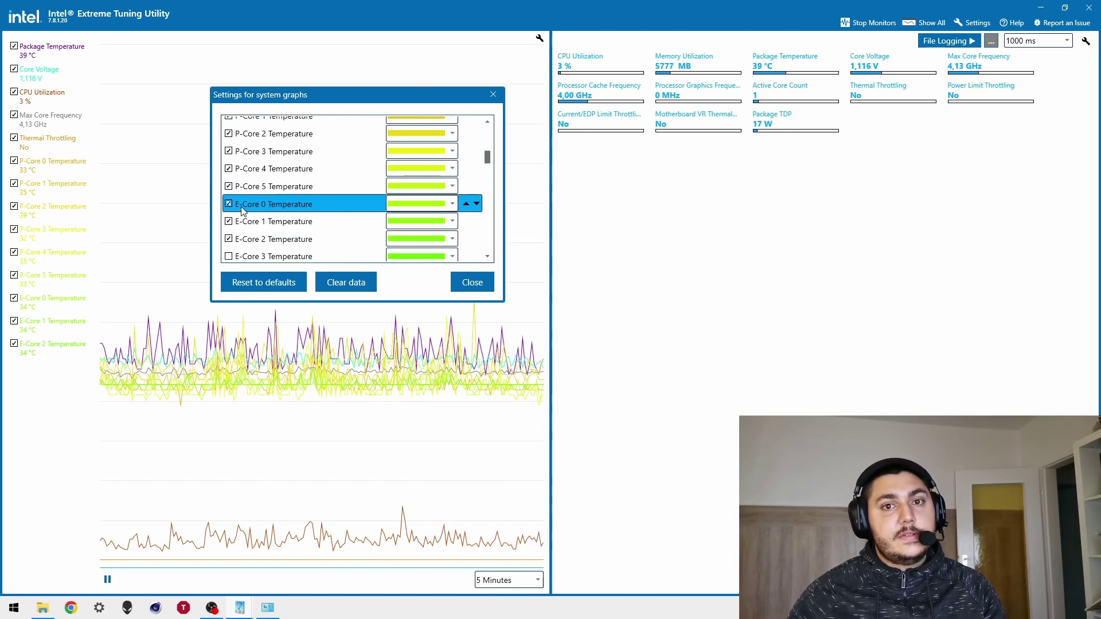
{"action": "scroll", "coordinate": [241, 207], "scroll_direction": "down", "scroll_amount": 1}
{"action": "left_click", "coordinate": [229, 229]}
{"action": "left_click", "coordinate": [230, 247]}
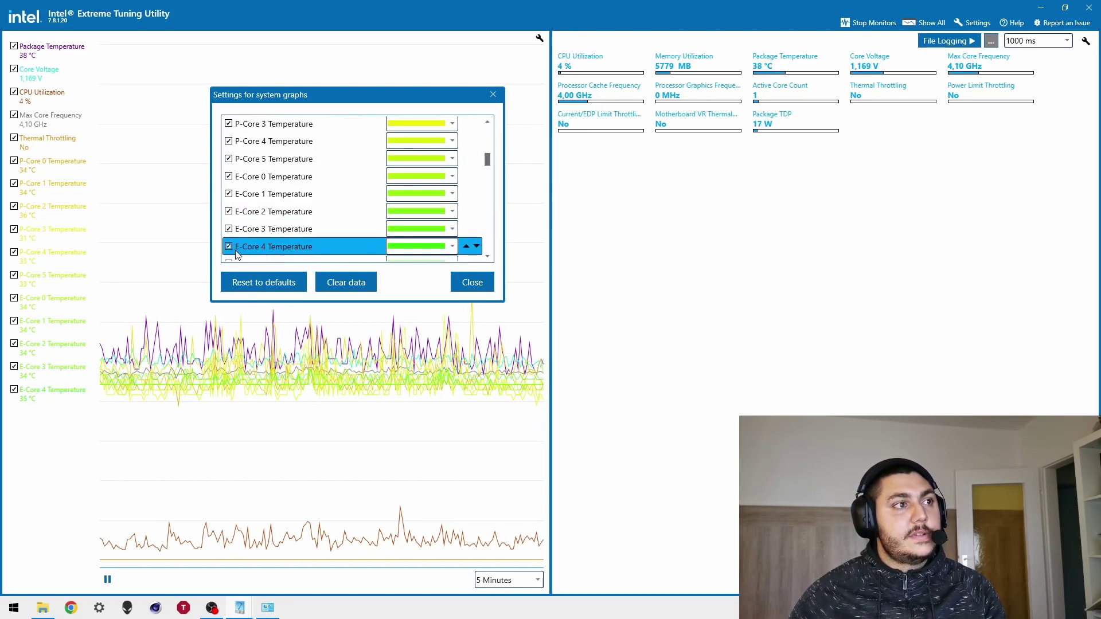
{"action": "scroll", "coordinate": [239, 244], "scroll_direction": "down", "scroll_amount": 1}
{"action": "left_click", "coordinate": [230, 236]}
{"action": "left_click", "coordinate": [230, 253]}
{"action": "scroll", "coordinate": [232, 258], "scroll_direction": "down", "scroll_amount": 1}
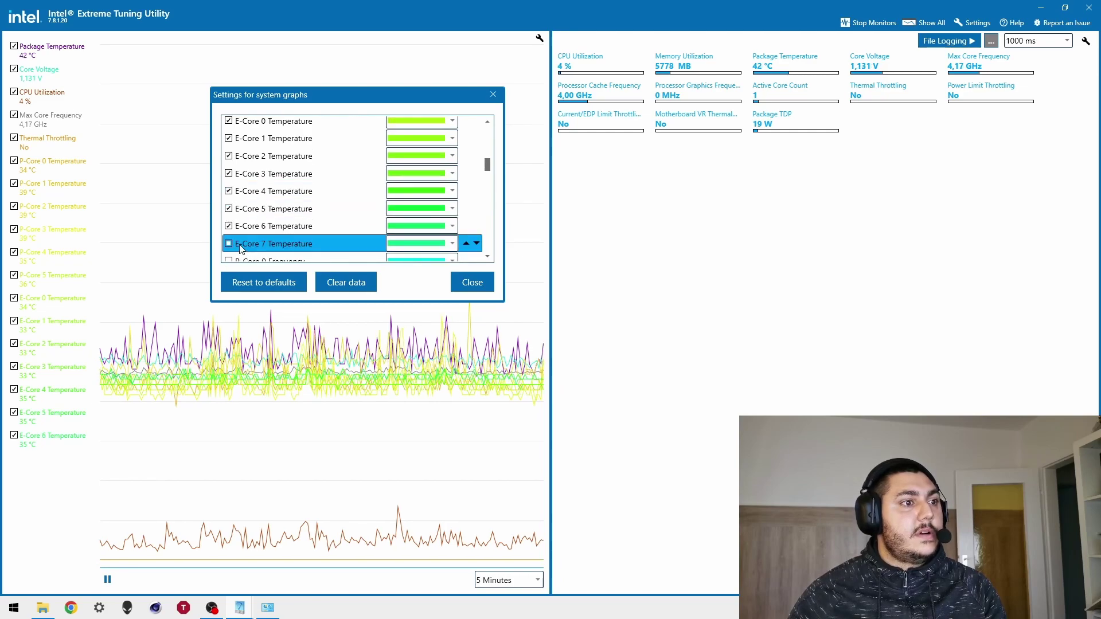
{"action": "left_click", "coordinate": [229, 244]}
{"action": "scroll", "coordinate": [230, 244], "scroll_direction": "down", "scroll_amount": 1}
{"action": "left_click", "coordinate": [229, 234]}
{"action": "left_click", "coordinate": [229, 251]}
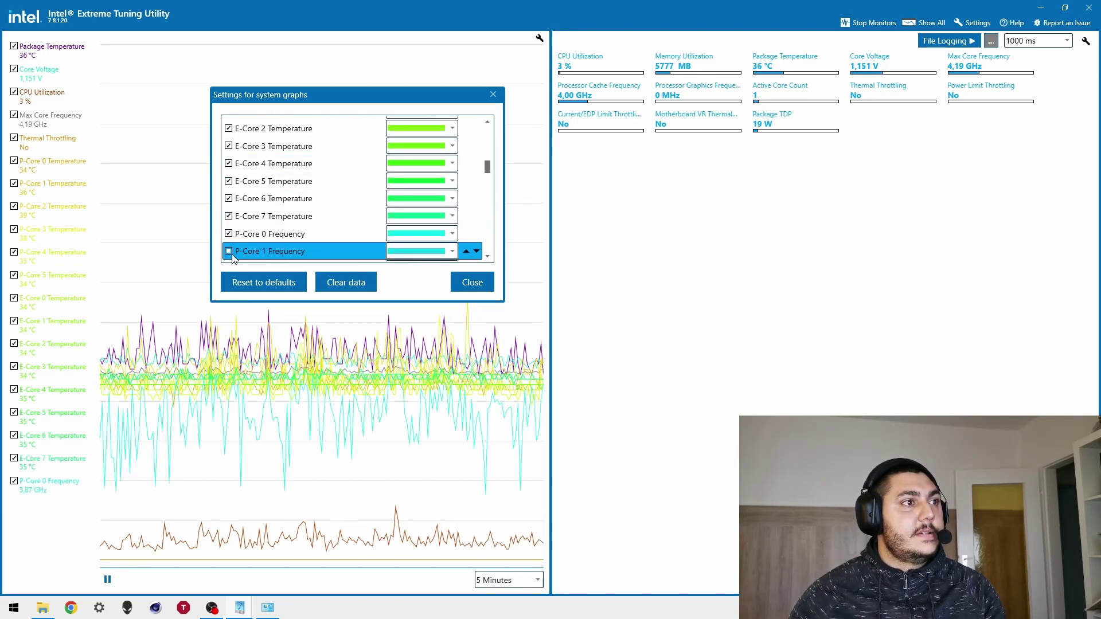
{"action": "left_click", "coordinate": [229, 251]}
{"action": "left_click", "coordinate": [228, 234]}
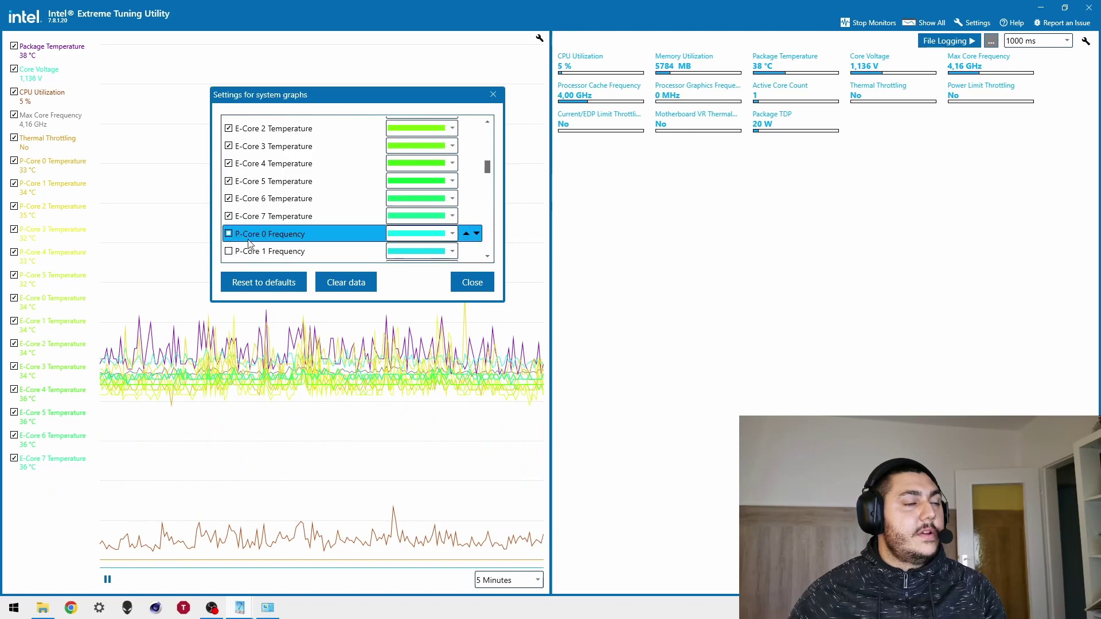
Step: Look through the whole list of graph parameters, close the graph settings and check the CPU utilization curve
{"action": "left_click", "coordinate": [234, 221]}
{"action": "scroll", "coordinate": [234, 223], "scroll_direction": "up", "scroll_amount": 3}
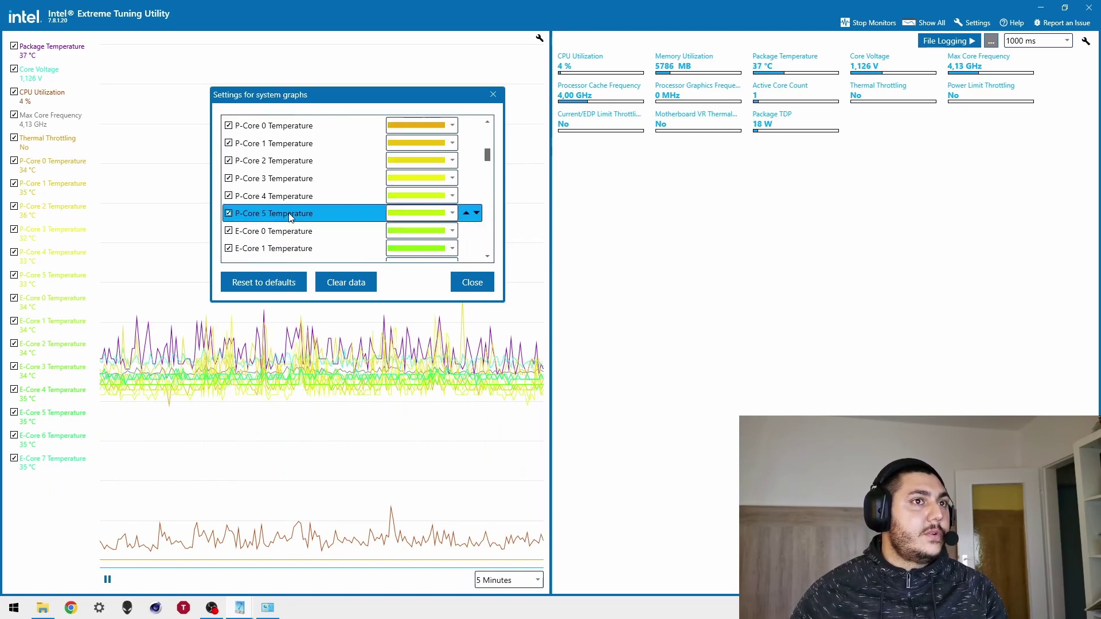
{"action": "scroll", "coordinate": [277, 220], "scroll_direction": "up", "scroll_amount": 6}
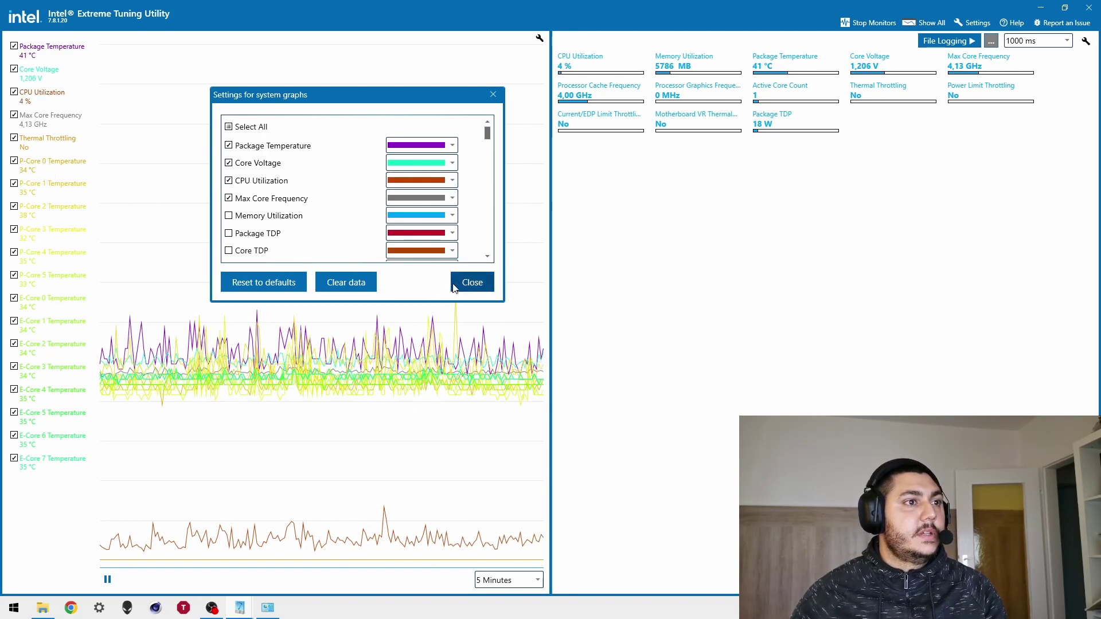
{"action": "left_click_drag", "start_coordinate": [487, 133], "coordinate": [488, 256]}
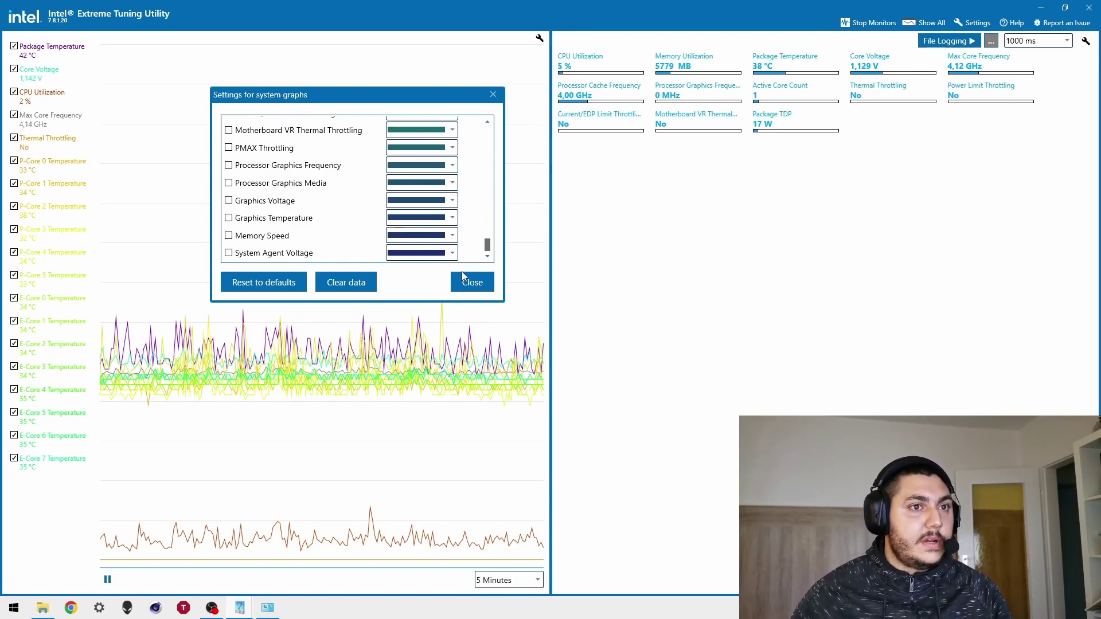
{"action": "left_click", "coordinate": [471, 282]}
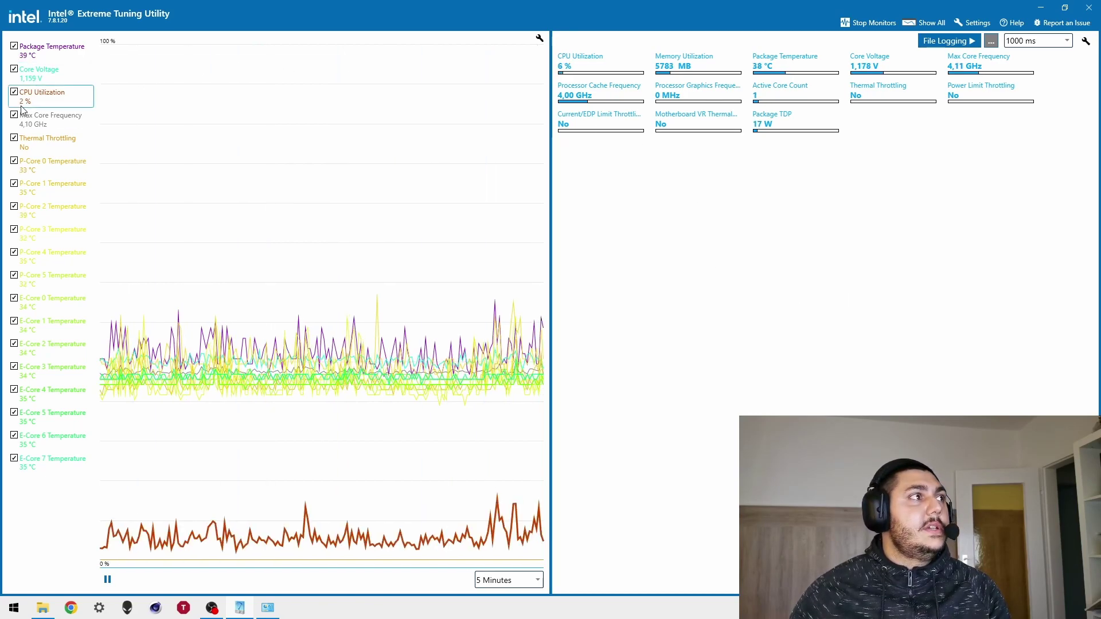
{"action": "mouse_move", "coordinate": [23, 106]}
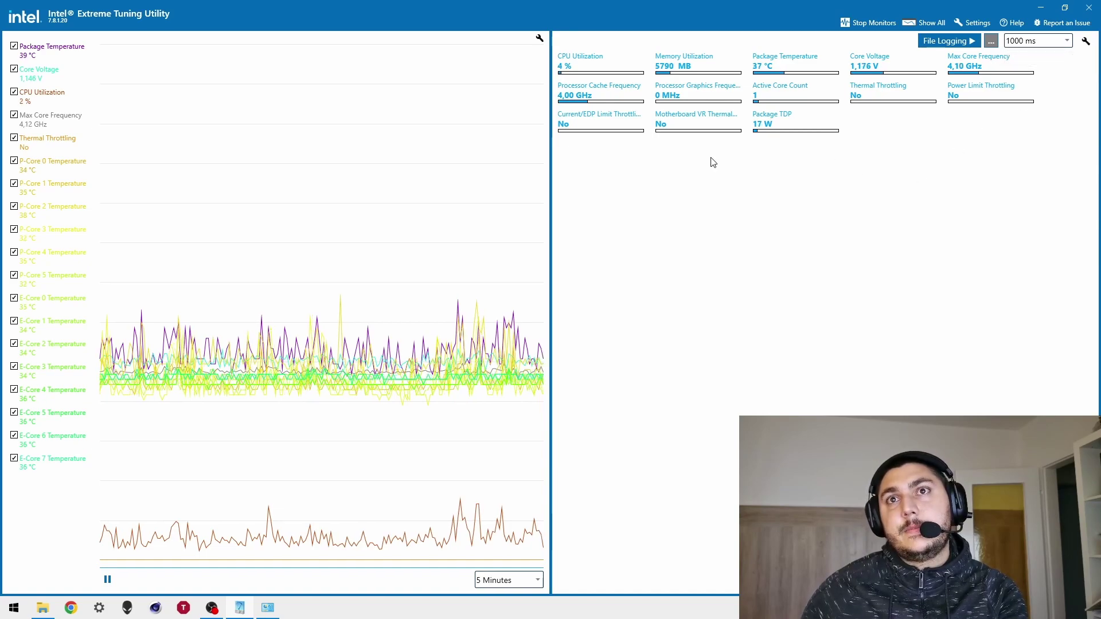
Step: Open the system monitor settings and add the temperatures of P-Cores 0 to 5 and E-Cores 0 and 1 to the monitors
{"action": "left_click", "coordinate": [1086, 42]}
{"action": "left_click_drag", "start_coordinate": [563, 202], "coordinate": [535, 98]}
{"action": "scroll", "coordinate": [510, 179], "scroll_direction": "down", "scroll_amount": 5}
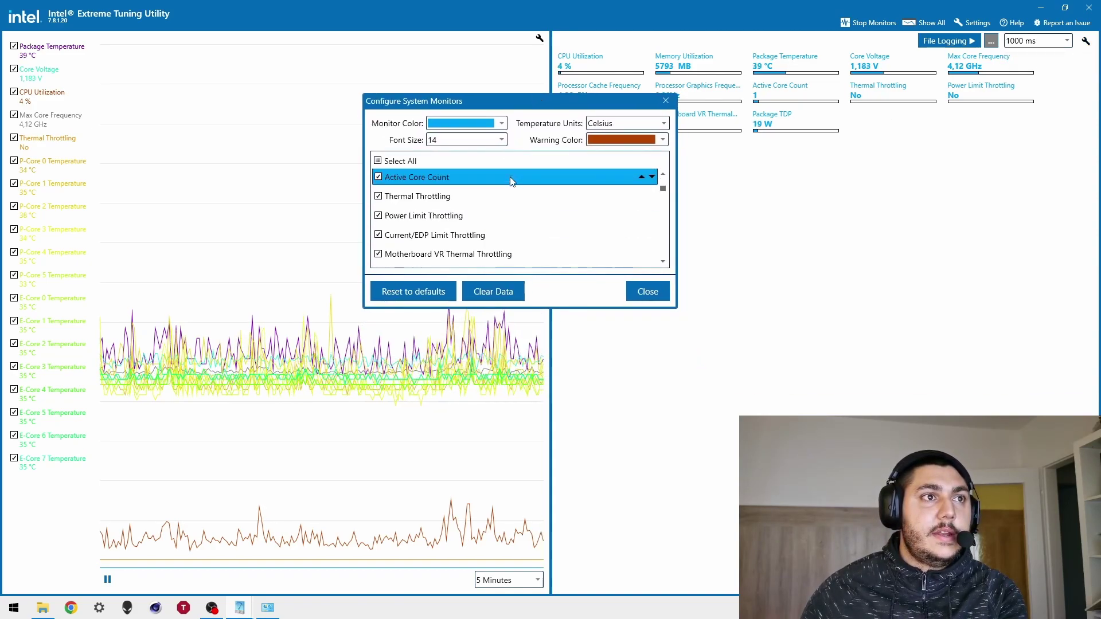
{"action": "scroll", "coordinate": [482, 191], "scroll_direction": "up", "scroll_amount": 3}
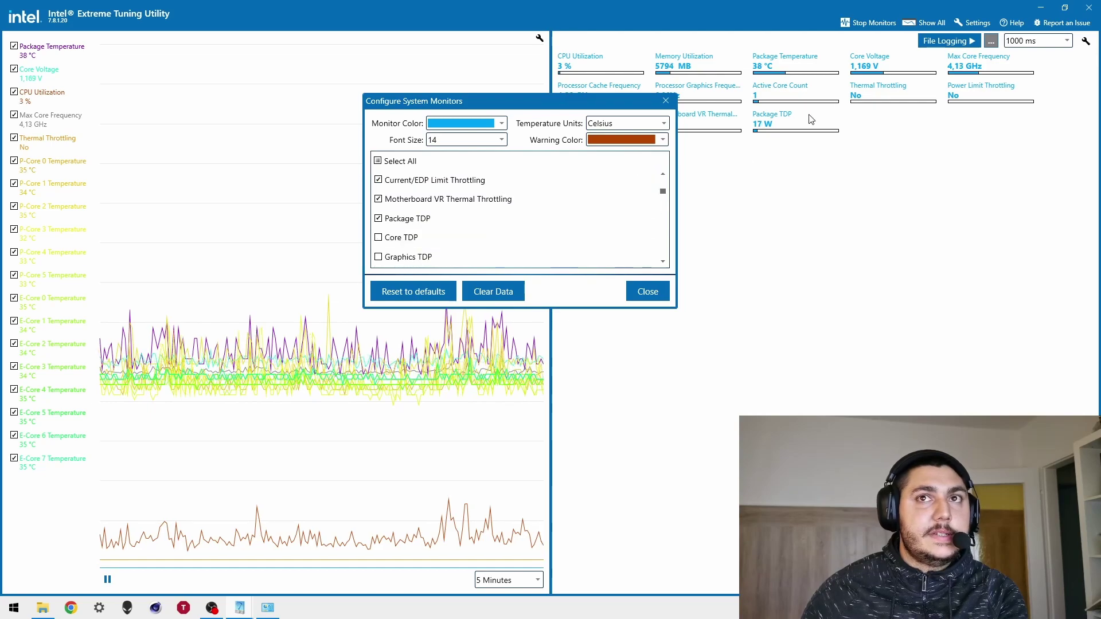
{"action": "scroll", "coordinate": [486, 206], "scroll_direction": "down", "scroll_amount": 1}
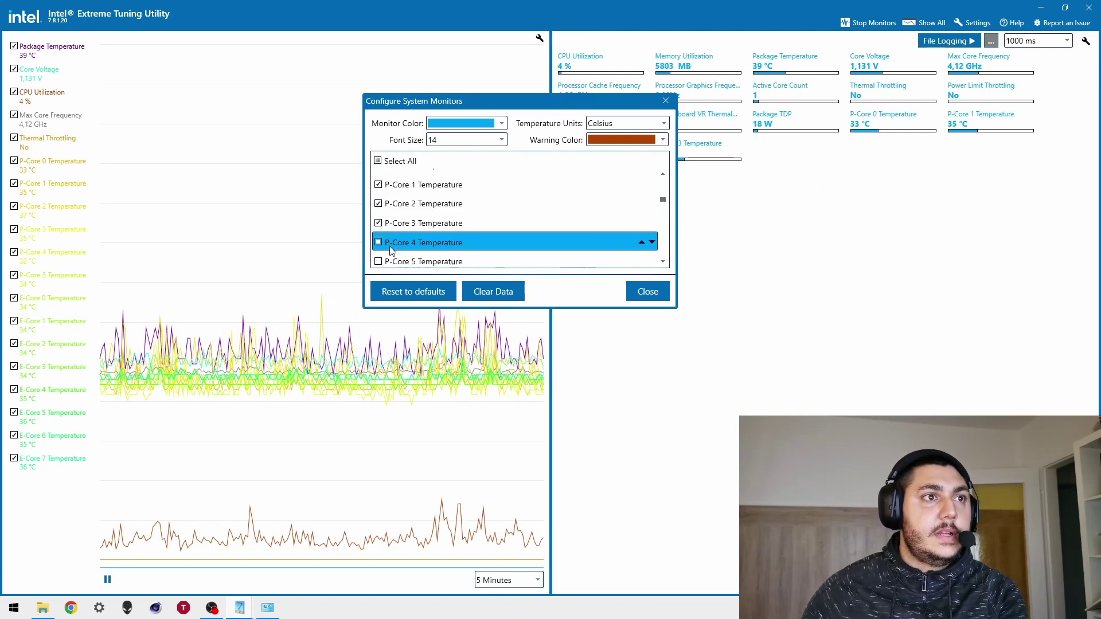
{"action": "left_click", "coordinate": [391, 247]}
{"action": "scroll", "coordinate": [395, 247], "scroll_direction": "down", "scroll_amount": 2}
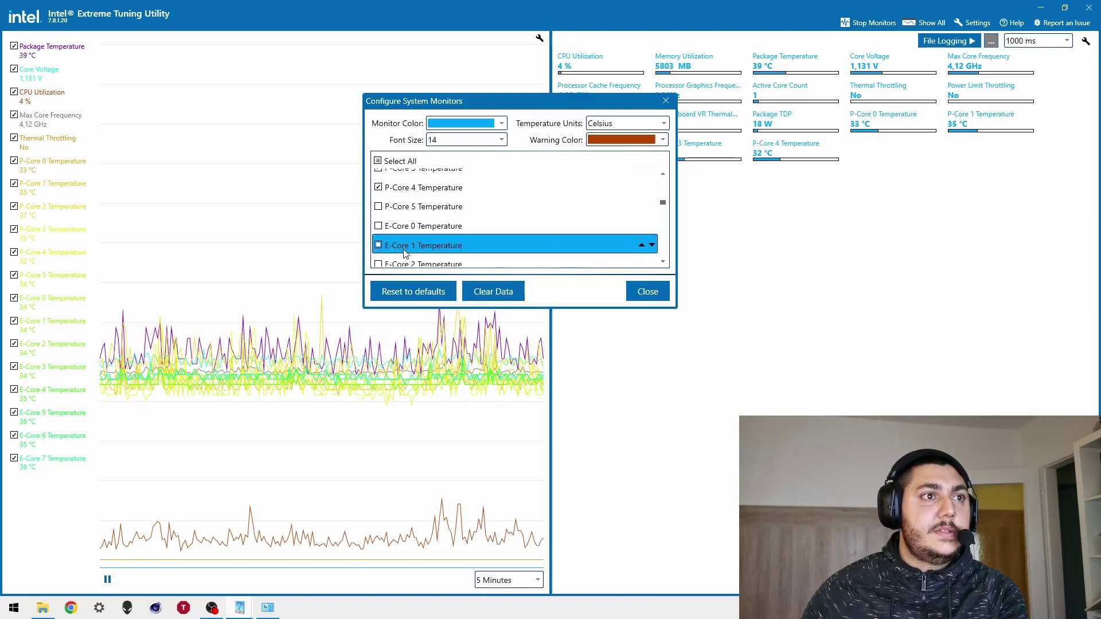
{"action": "left_click", "coordinate": [398, 229]}
{"action": "left_click", "coordinate": [405, 208]}
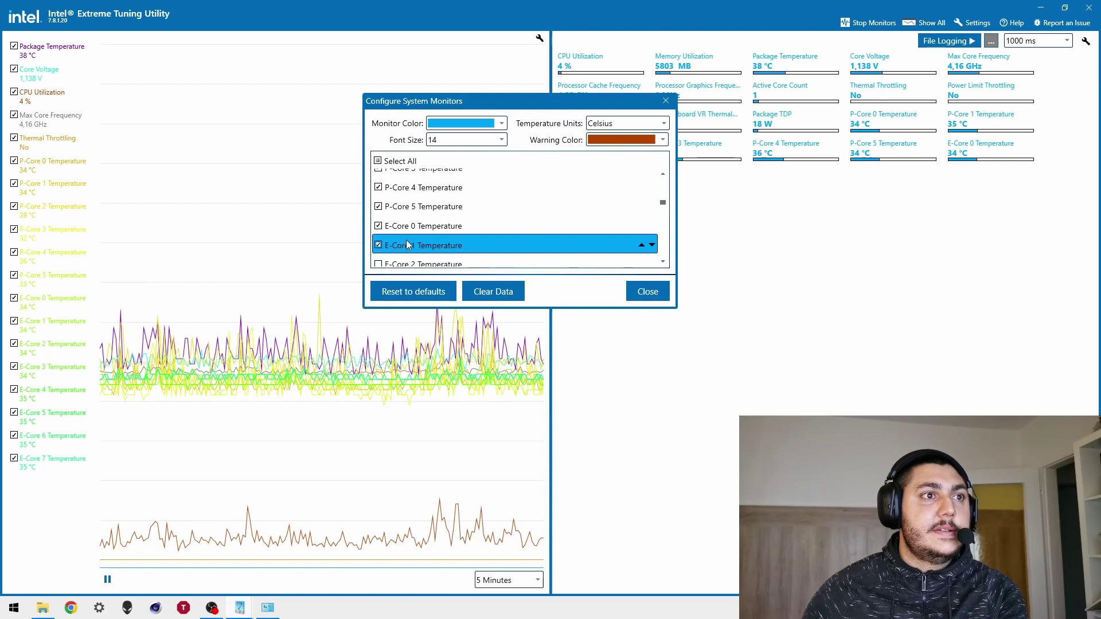
Step: Add the temperatures of E-Cores 2 to 7 to the system monitors and close the monitor settings
{"action": "scroll", "coordinate": [405, 240], "scroll_direction": "down", "scroll_amount": 1}
{"action": "left_click", "coordinate": [396, 235]}
{"action": "left_click", "coordinate": [395, 250]}
{"action": "scroll", "coordinate": [402, 238], "scroll_direction": "down", "scroll_amount": 2}
{"action": "left_click", "coordinate": [399, 224]}
{"action": "left_click", "coordinate": [399, 240]}
{"action": "left_click", "coordinate": [400, 257]}
{"action": "scroll", "coordinate": [404, 253], "scroll_direction": "down", "scroll_amount": 1}
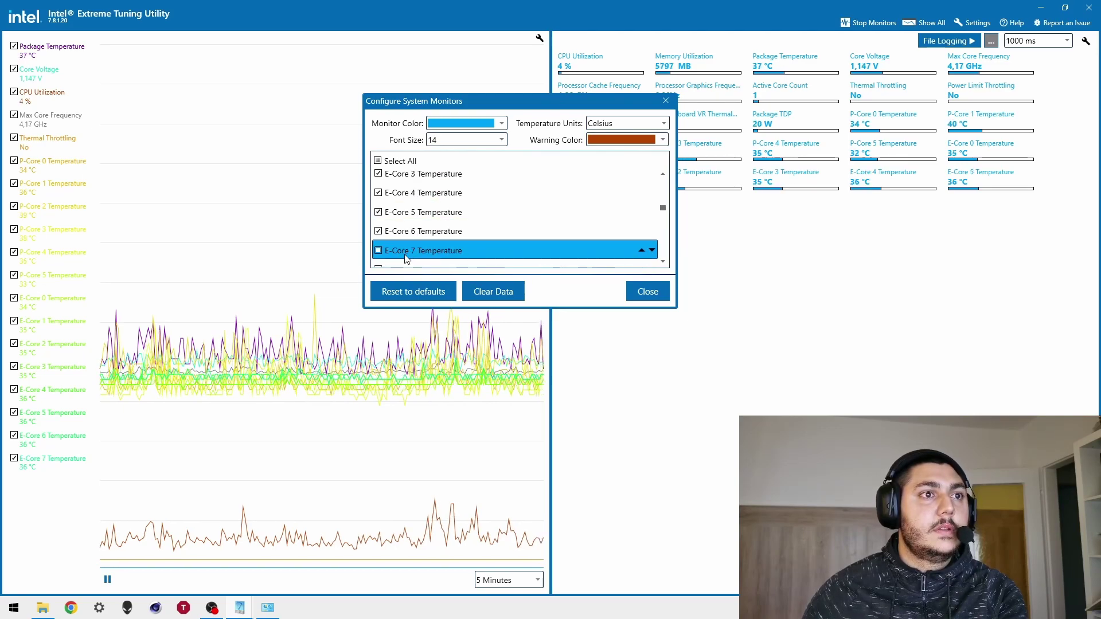
{"action": "left_click", "coordinate": [405, 257]}
{"action": "scroll", "coordinate": [408, 249], "scroll_direction": "down", "scroll_amount": 1}
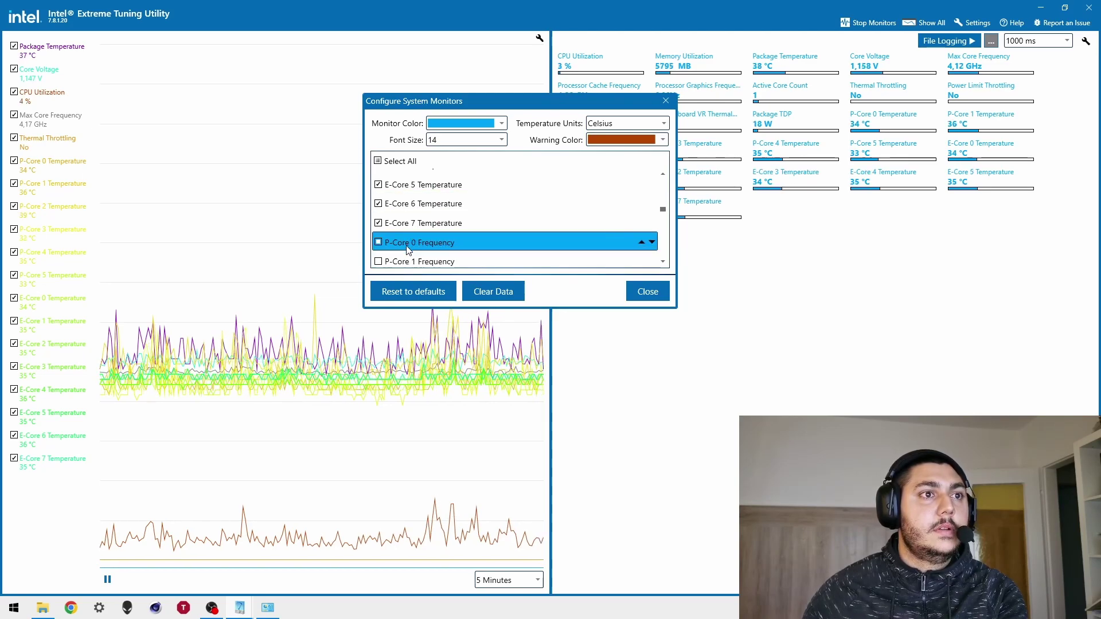
{"action": "left_click", "coordinate": [645, 292]}
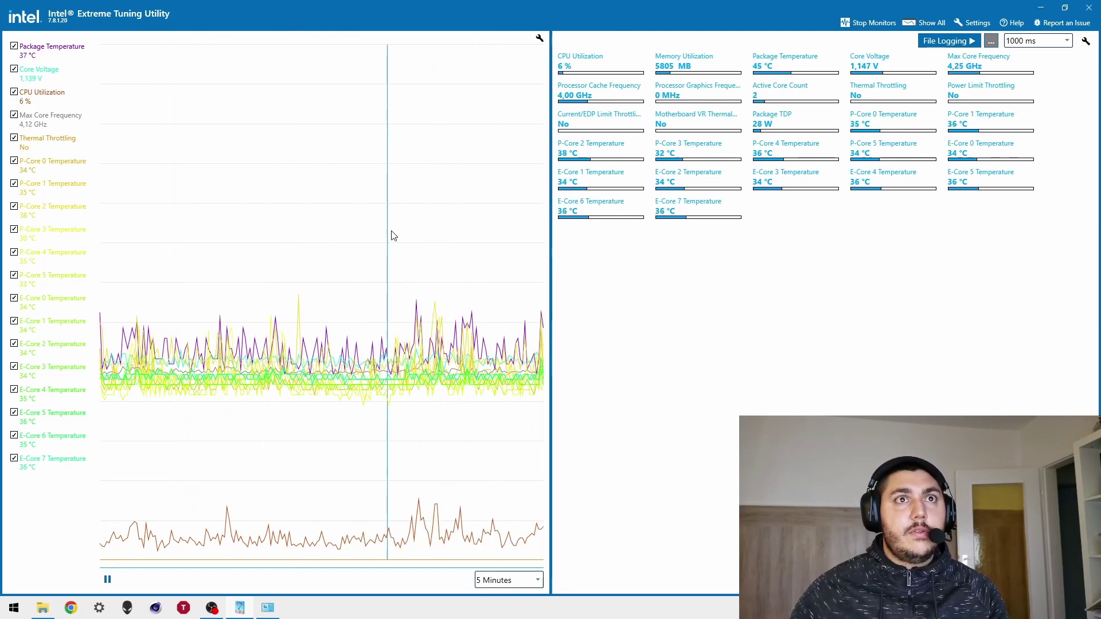
Step: Switch from the monitoring-only view to the full layout and return to the start of the System Information page
{"action": "left_click", "coordinate": [922, 24]}
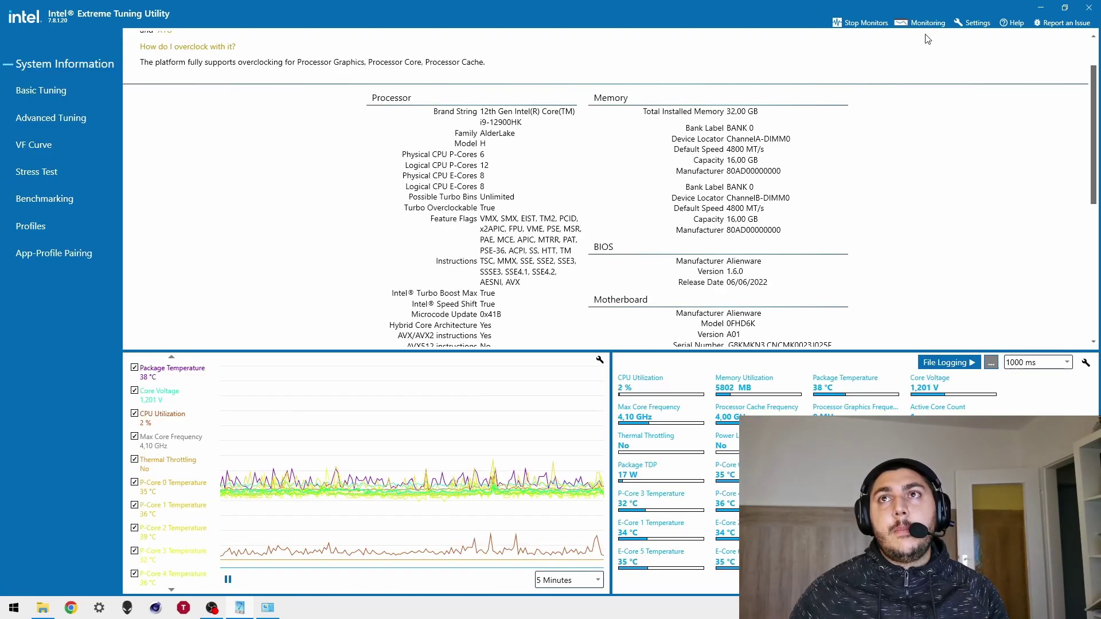
{"action": "left_click", "coordinate": [924, 24]}
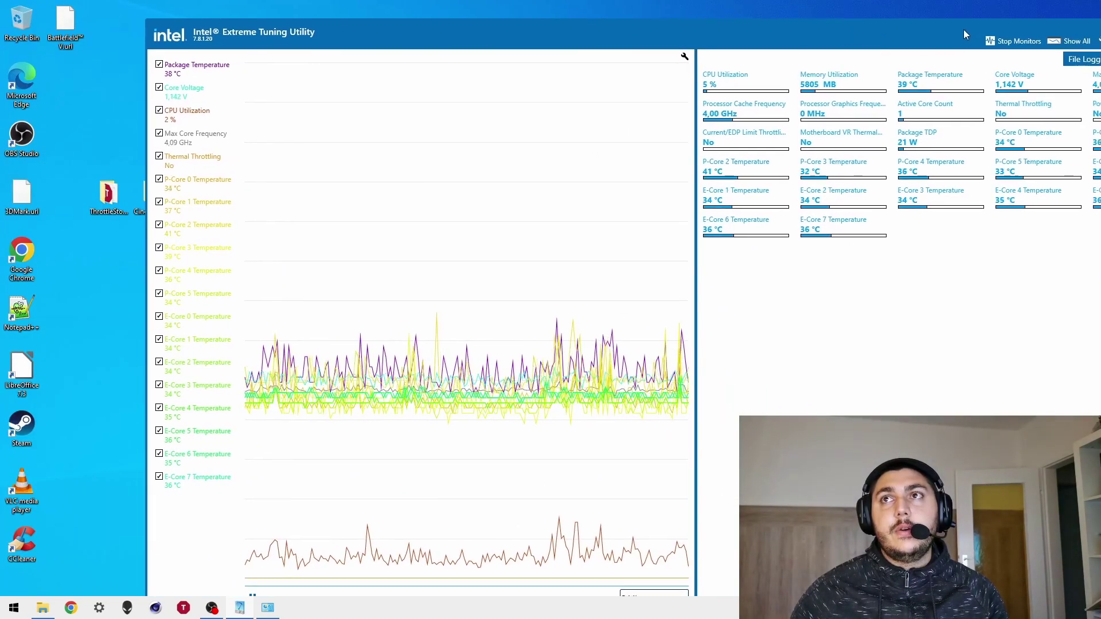
{"action": "double_click", "coordinate": [956, 26]}
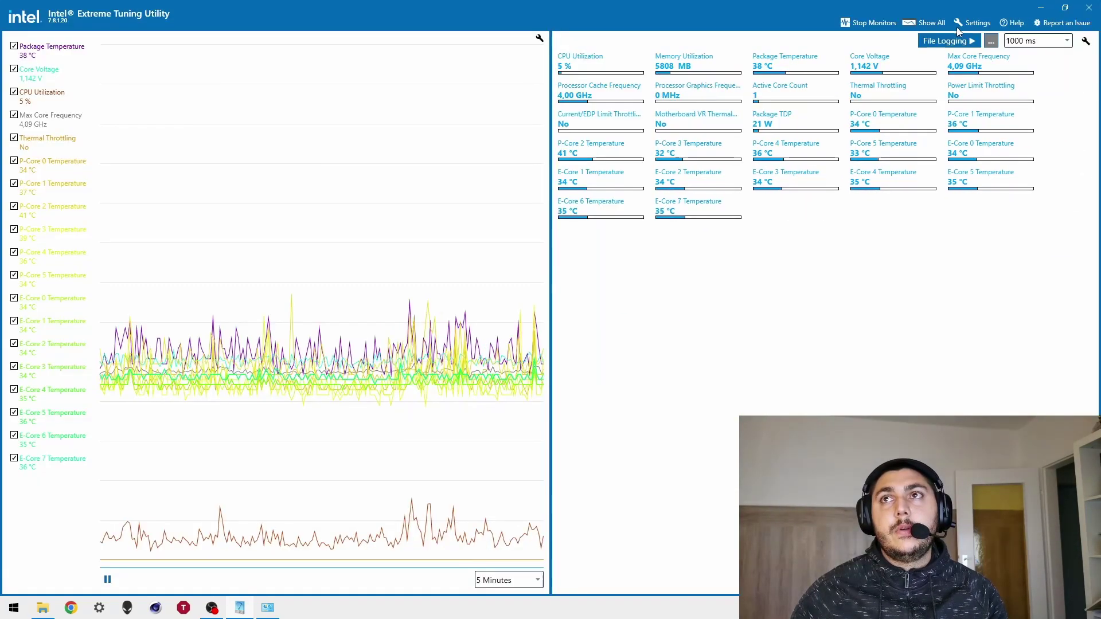
{"action": "left_click", "coordinate": [924, 25]}
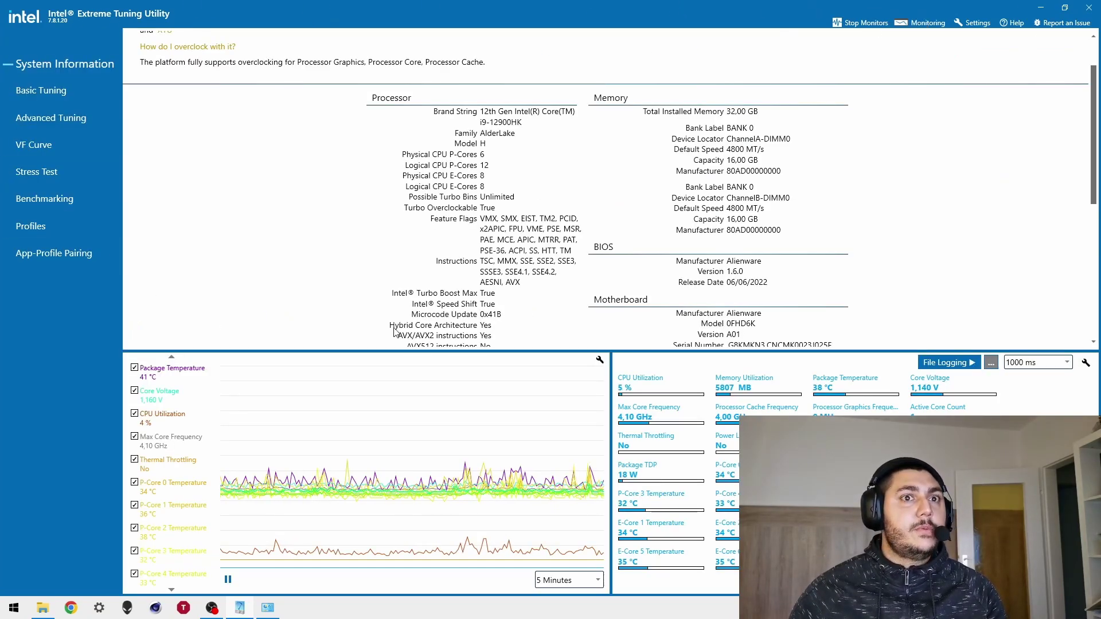
{"action": "scroll", "coordinate": [394, 169], "scroll_direction": "up", "scroll_amount": 2}
{"action": "scroll", "coordinate": [395, 169], "scroll_direction": "down", "scroll_amount": 1}
{"action": "scroll", "coordinate": [394, 169], "scroll_direction": "up", "scroll_amount": 1}
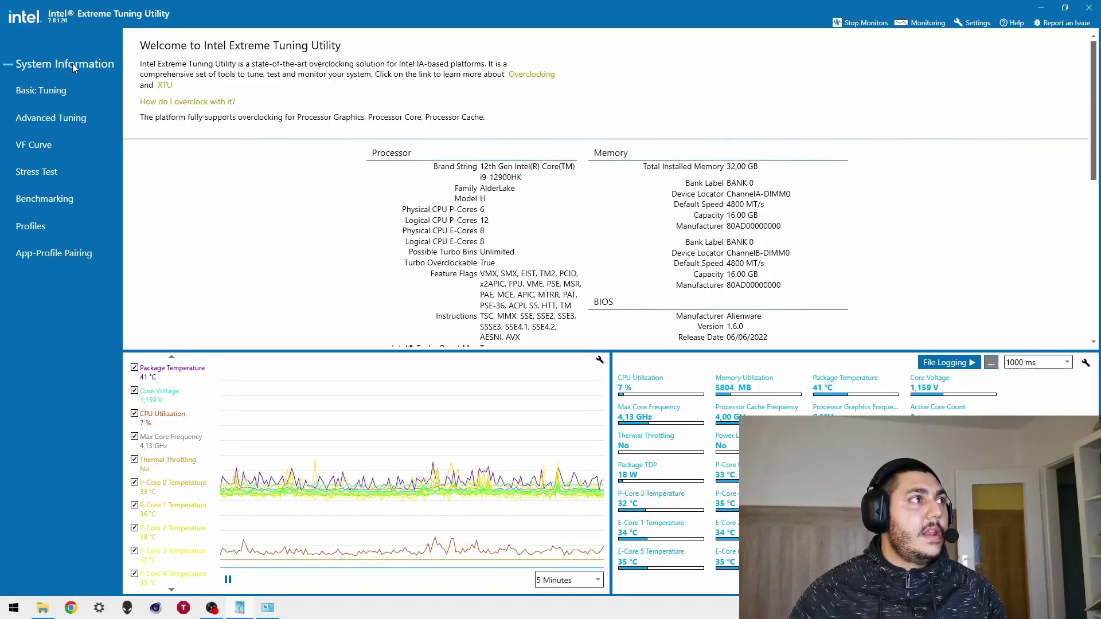
Step: Open Basic Tuning and review its three stages: current benchmark score, system overclock and performance improvement
{"action": "left_click", "coordinate": [48, 92]}
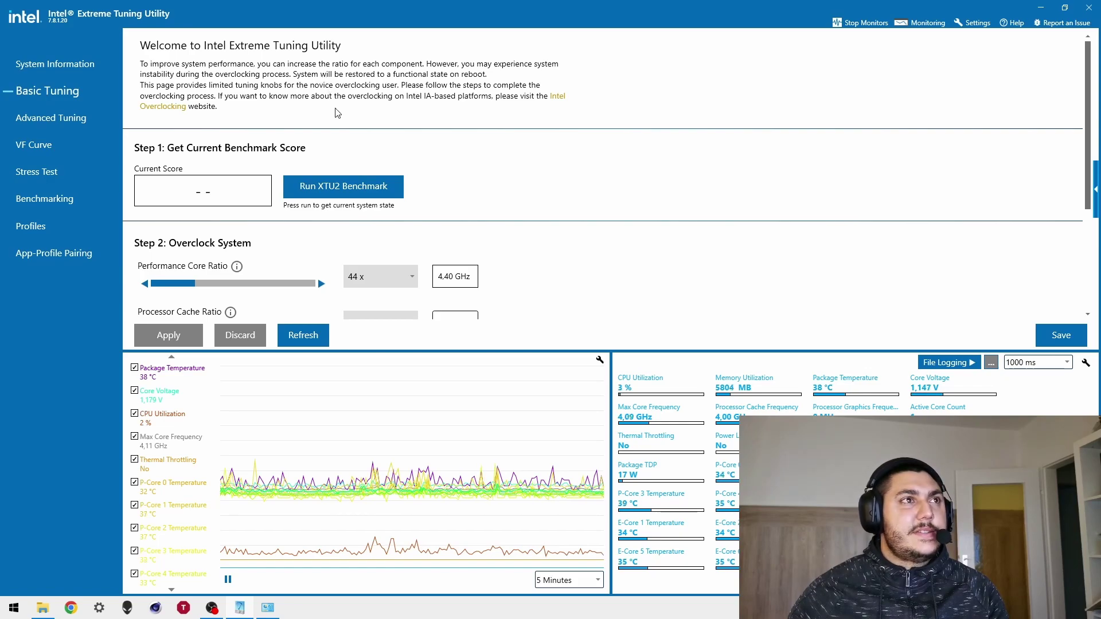
{"action": "scroll", "coordinate": [330, 179], "scroll_direction": "down", "scroll_amount": 3}
{"action": "scroll", "coordinate": [293, 185], "scroll_direction": "down", "scroll_amount": 3}
{"action": "scroll", "coordinate": [305, 140], "scroll_direction": "up", "scroll_amount": 6}
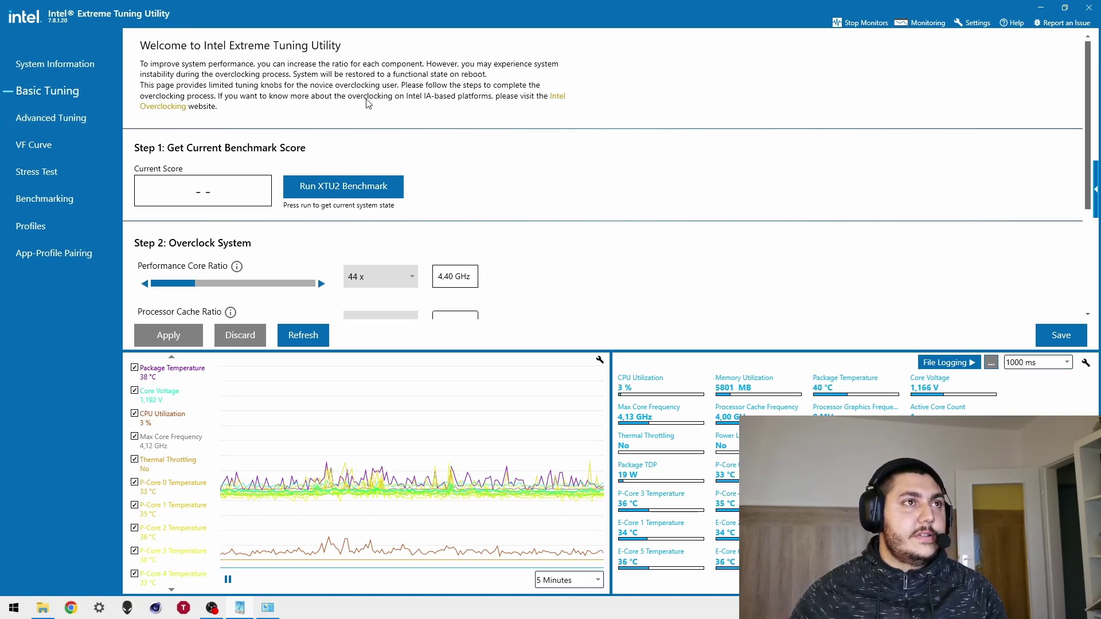
{"action": "scroll", "coordinate": [369, 104], "scroll_direction": "down", "scroll_amount": 1}
{"action": "scroll", "coordinate": [368, 104], "scroll_direction": "down", "scroll_amount": 3}
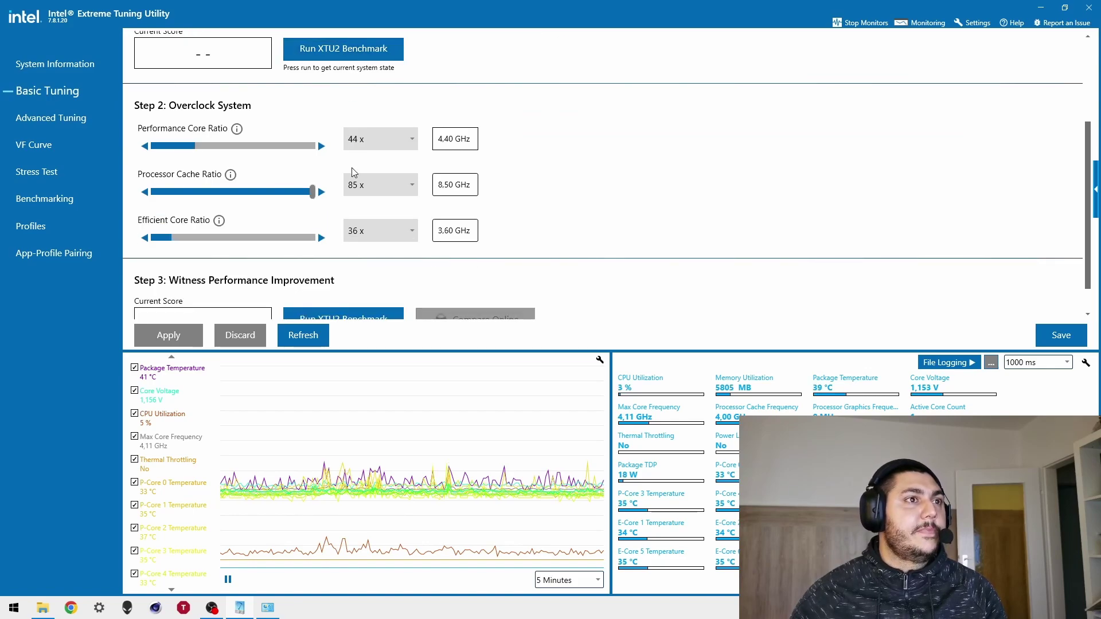
{"action": "scroll", "coordinate": [376, 158], "scroll_direction": "up", "scroll_amount": 4}
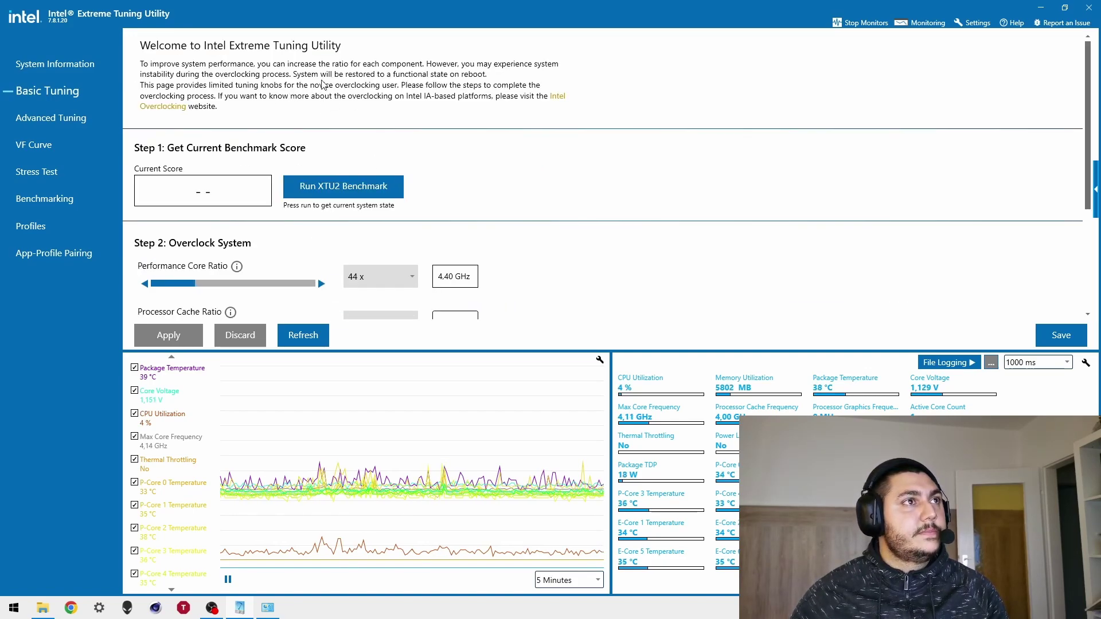
{"action": "scroll", "coordinate": [327, 87], "scroll_direction": "down", "scroll_amount": 3}
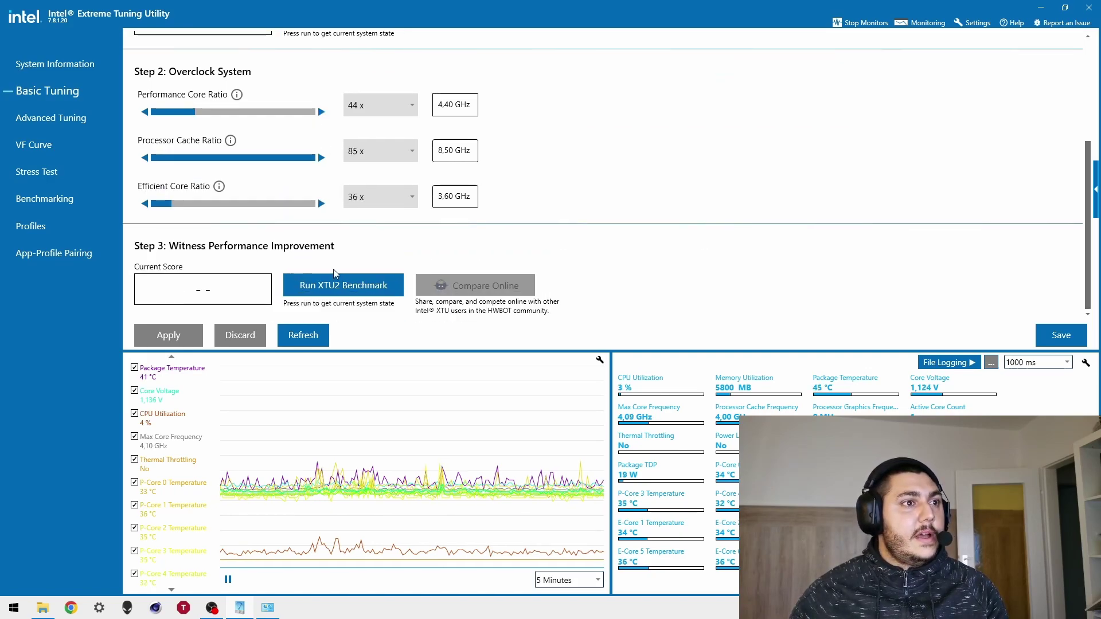
Step: Run the XTU2 benchmark under Step 1 to get the current system score
{"action": "scroll", "coordinate": [338, 262], "scroll_direction": "up", "scroll_amount": 3}
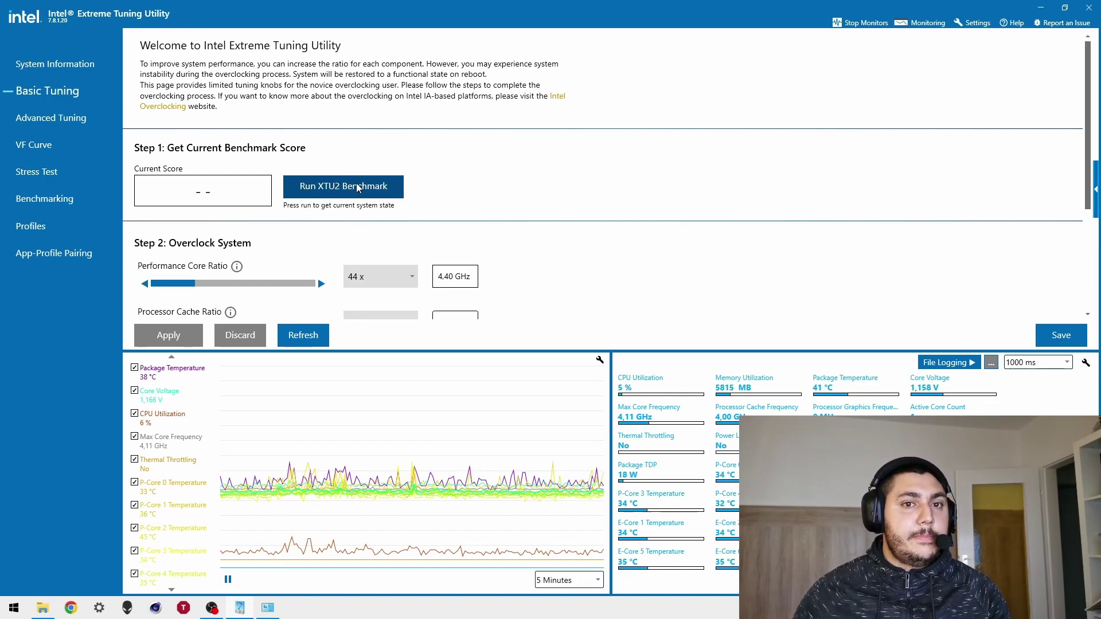
{"action": "left_click", "coordinate": [345, 197]}
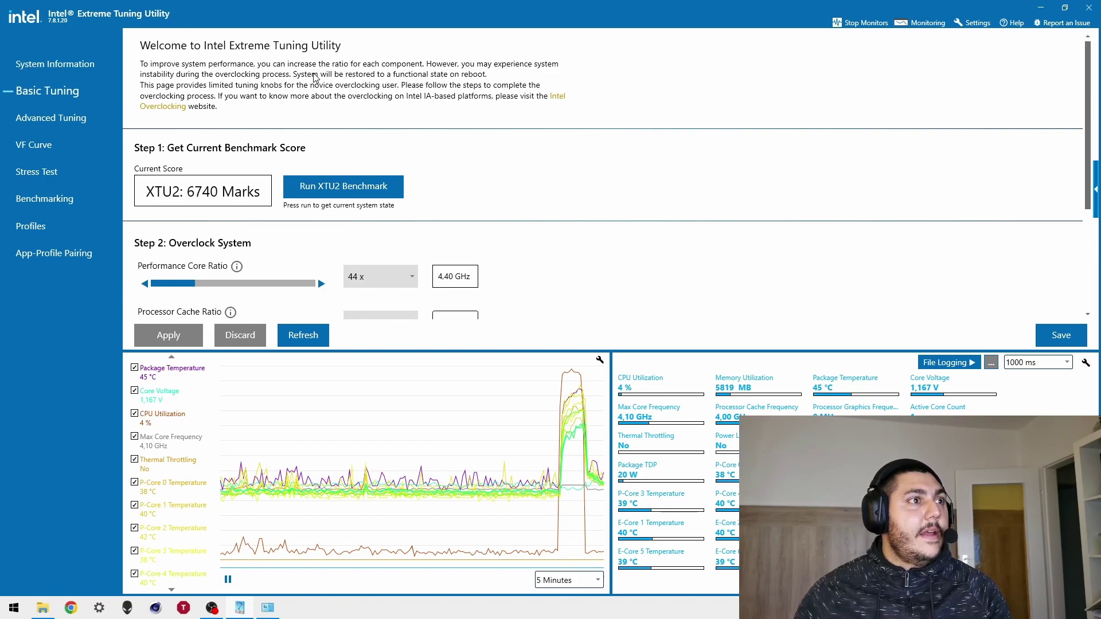
Step: Examine the benchmark score, the performance core, processor cache and efficient core ratios, and the Step 3 comparison section
{"action": "scroll", "coordinate": [266, 82], "scroll_direction": "down", "scroll_amount": 1}
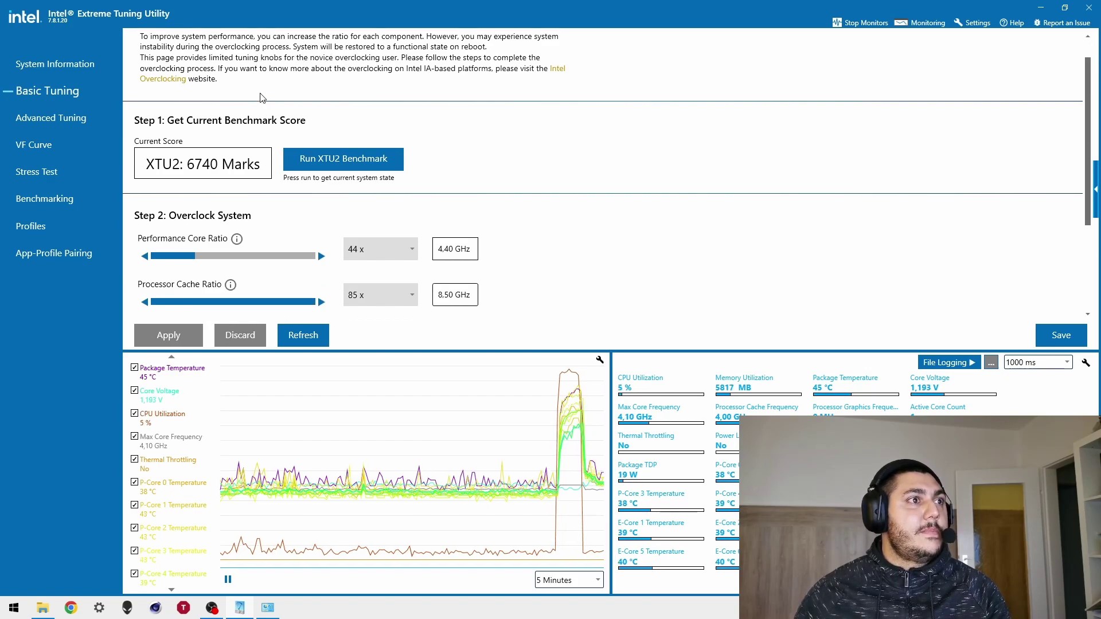
{"action": "scroll", "coordinate": [278, 172], "scroll_direction": "down", "scroll_amount": 1}
{"action": "scroll", "coordinate": [263, 196], "scroll_direction": "down", "scroll_amount": 4}
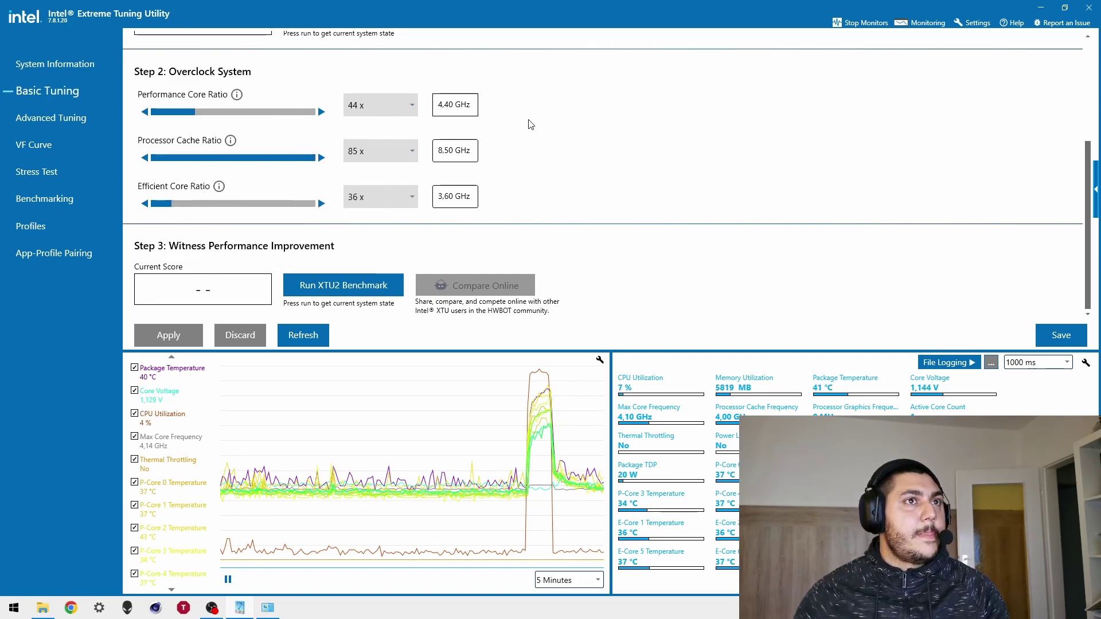
{"action": "scroll", "coordinate": [291, 100], "scroll_direction": "up", "scroll_amount": 1}
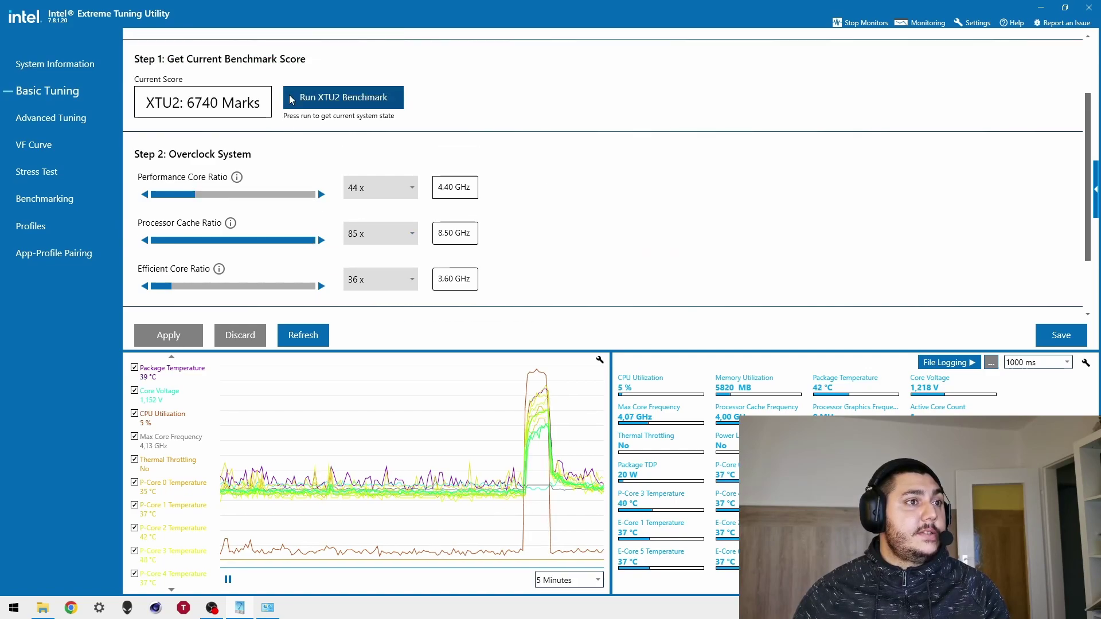
{"action": "scroll", "coordinate": [344, 167], "scroll_direction": "up", "scroll_amount": 1}
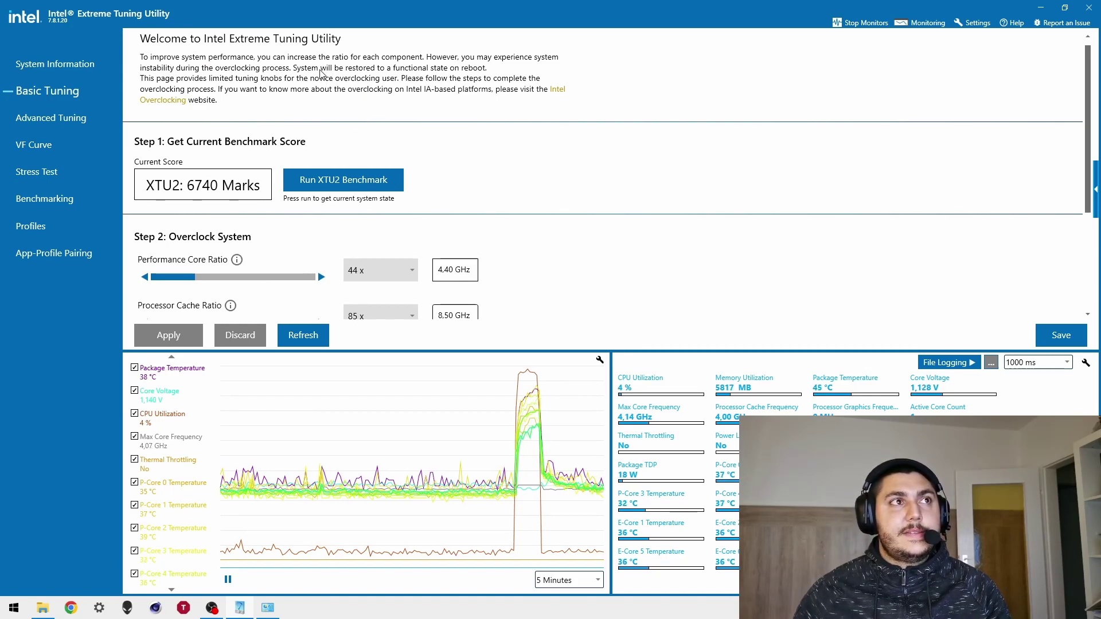
{"action": "scroll", "coordinate": [308, 227], "scroll_direction": "down", "scroll_amount": 1}
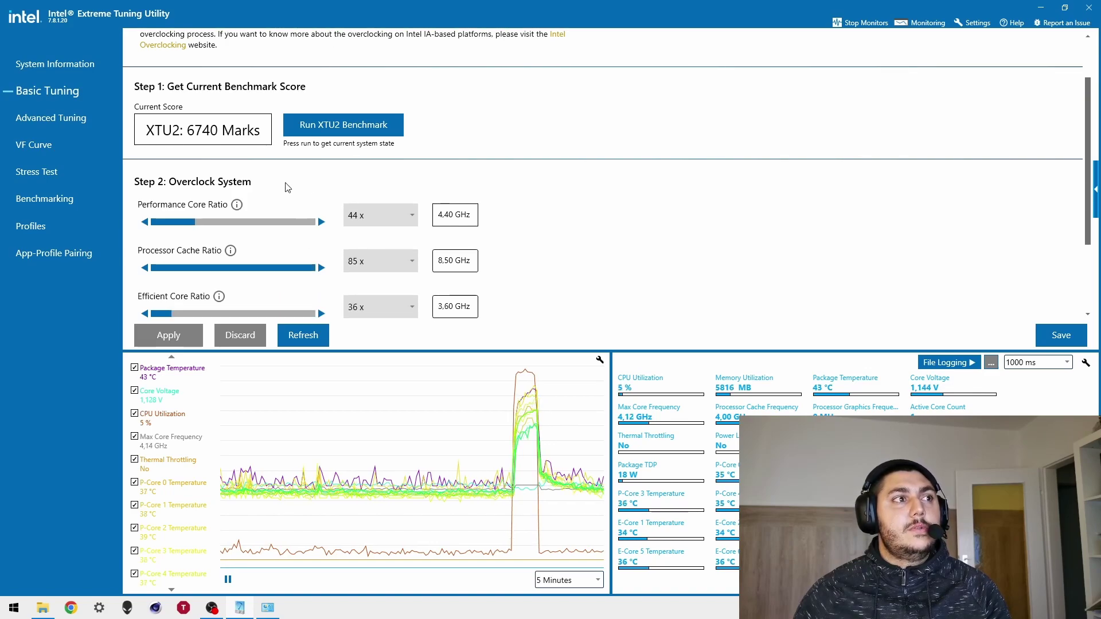
{"action": "scroll", "coordinate": [209, 185], "scroll_direction": "down", "scroll_amount": 1}
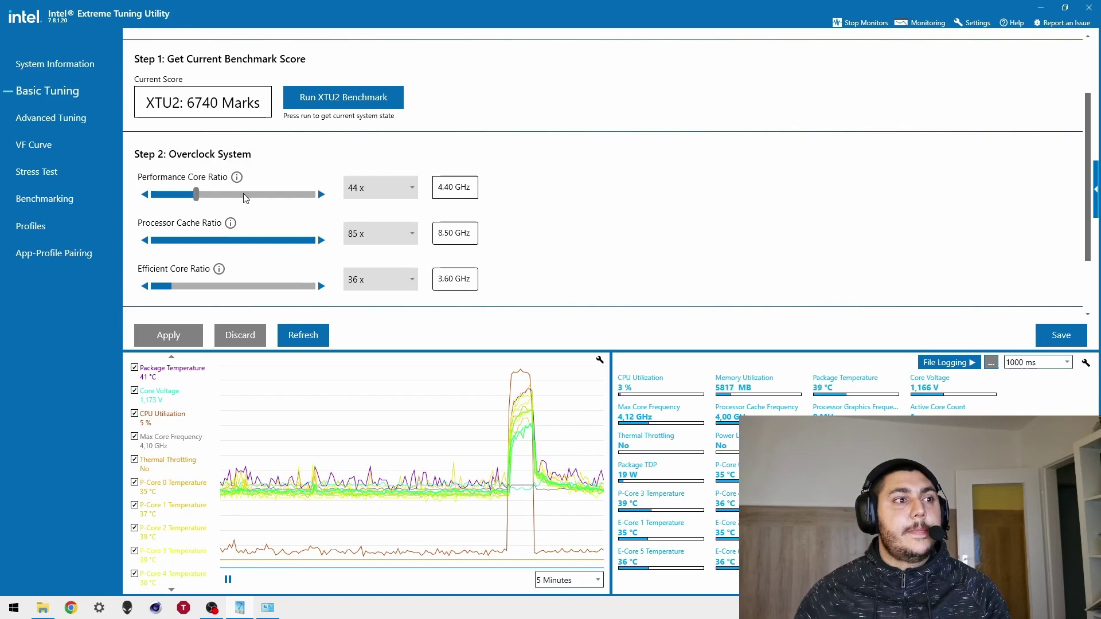
{"action": "scroll", "coordinate": [778, 229], "scroll_direction": "down", "scroll_amount": 3}
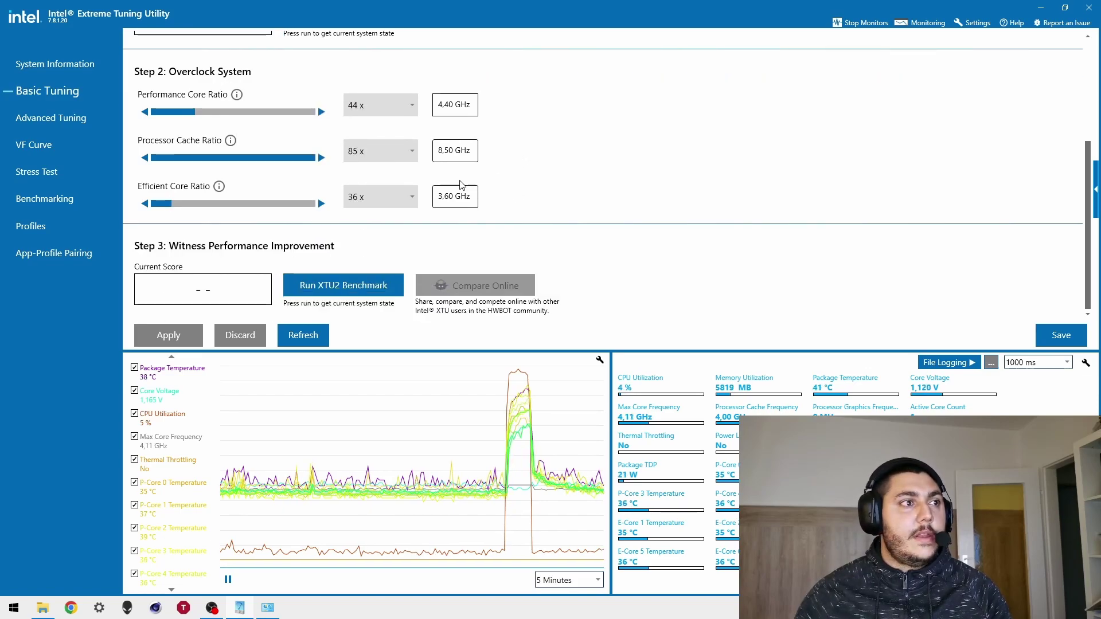
{"action": "scroll", "coordinate": [512, 223], "scroll_direction": "up", "scroll_amount": 4}
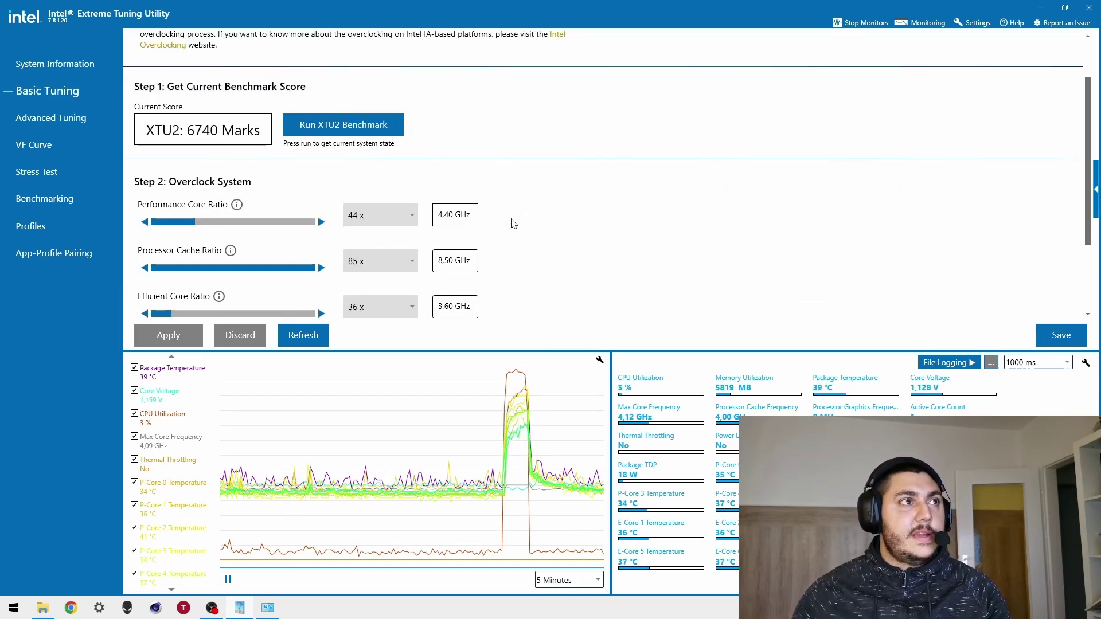
{"action": "scroll", "coordinate": [512, 224], "scroll_direction": "up", "scroll_amount": 3}
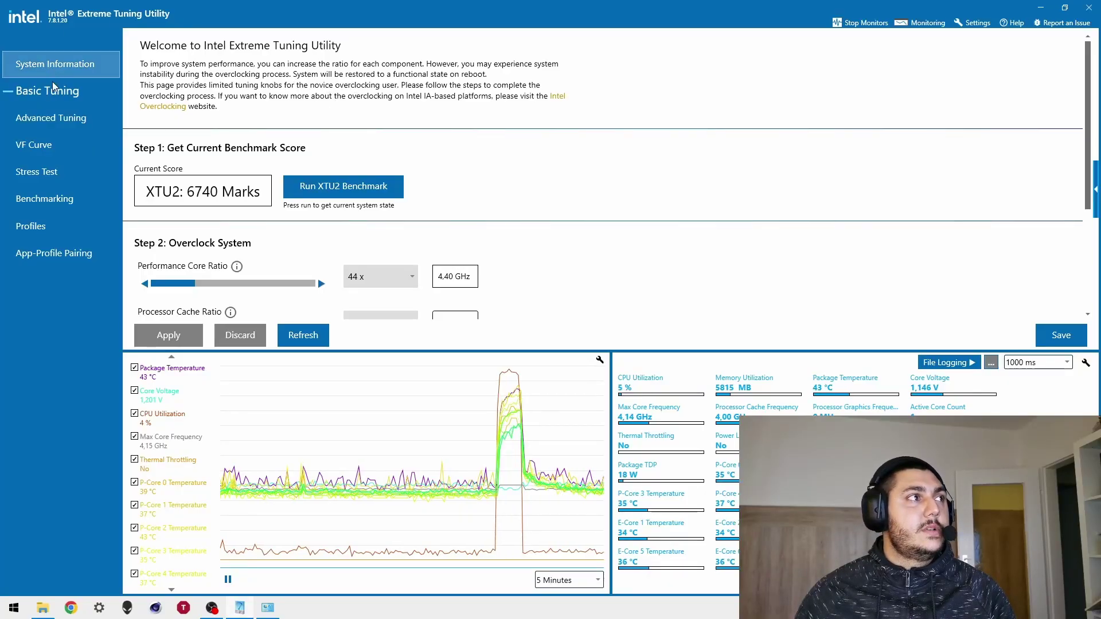
Step: Open Advanced Tuning and examine the Core settings, comparing the Core Voltage option with the core voltage graph
{"action": "left_click", "coordinate": [72, 125]}
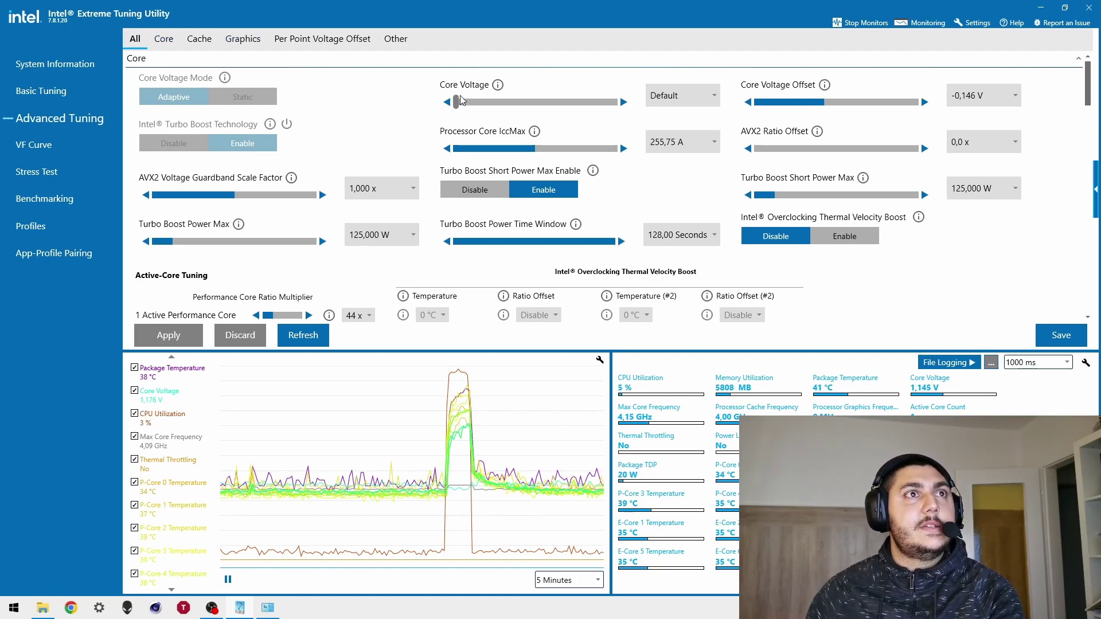
{"action": "left_click", "coordinate": [187, 66]}
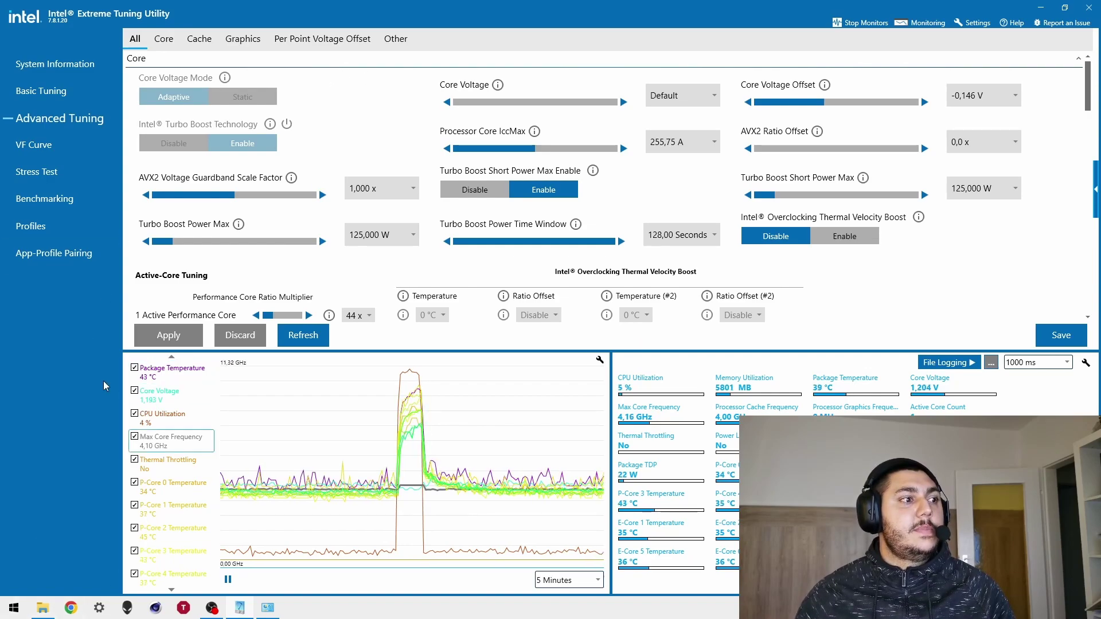
{"action": "left_click", "coordinate": [161, 405]}
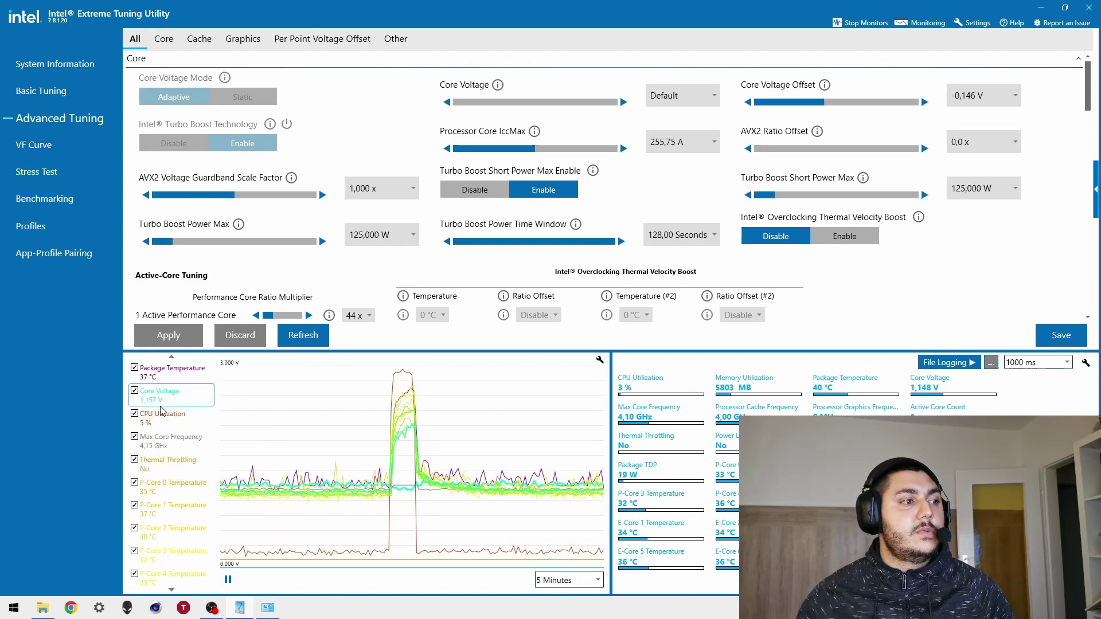
{"action": "mouse_move", "coordinate": [155, 404]}
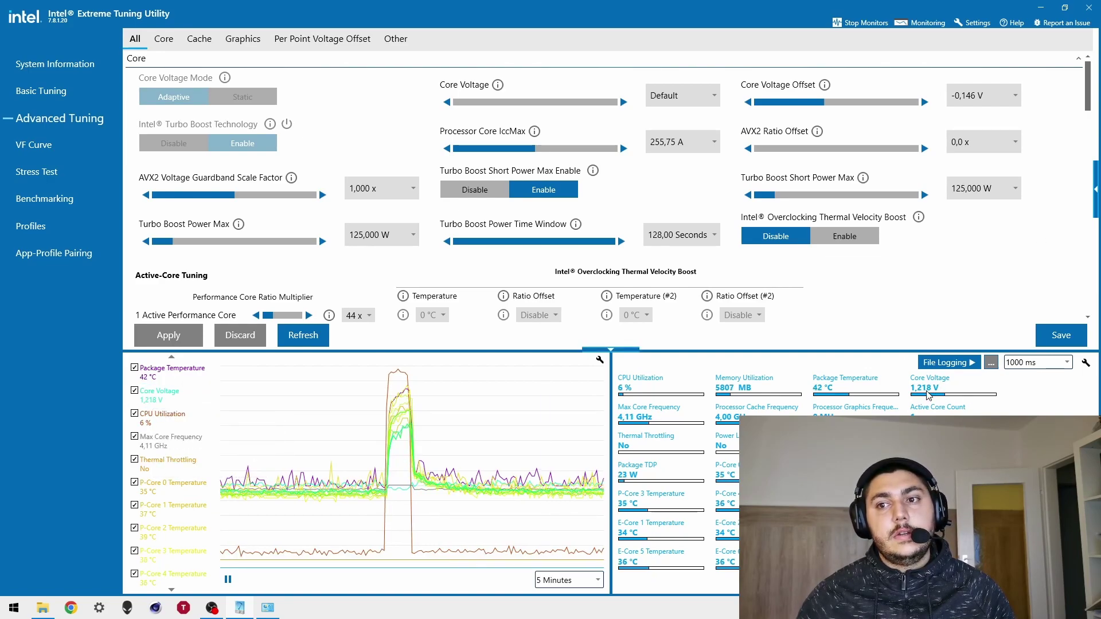
{"action": "left_click", "coordinate": [713, 102]}
{"action": "left_click", "coordinate": [630, 85]}
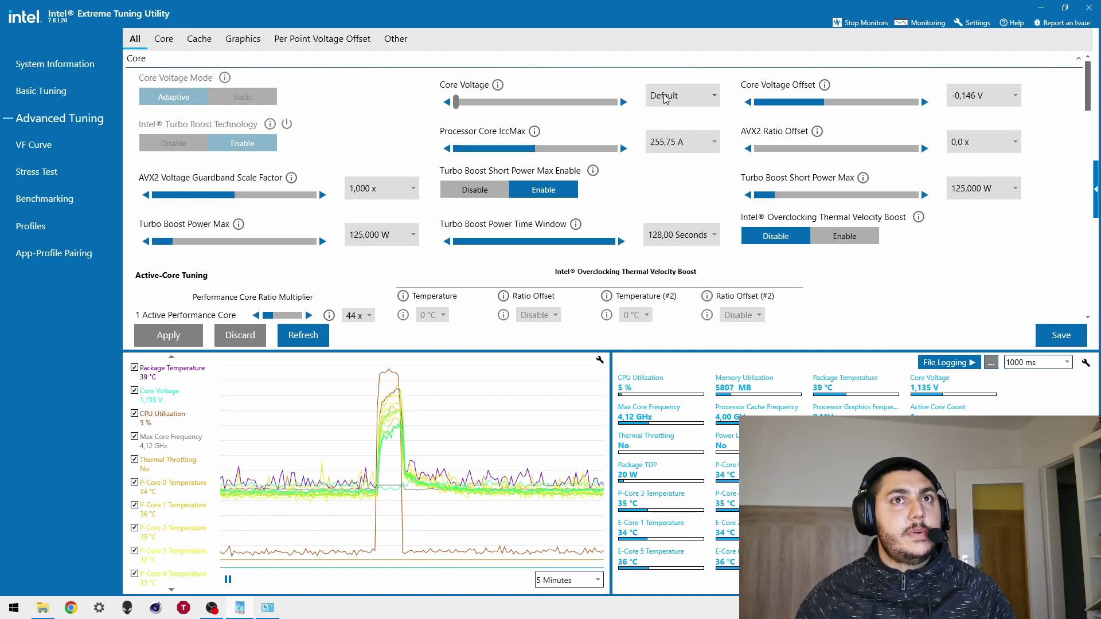
{"action": "left_click", "coordinate": [622, 67]}
{"action": "left_click", "coordinate": [141, 58]}
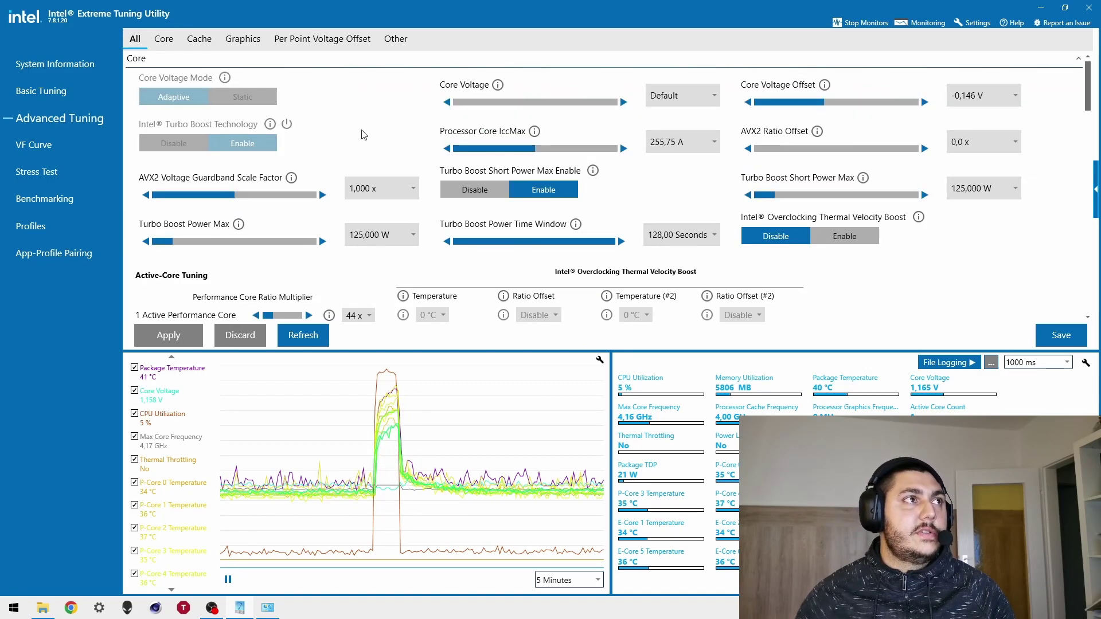
Step: Collapse and re-expand the Core section, and read the description of the Core Voltage setting
{"action": "left_click", "coordinate": [576, 63]}
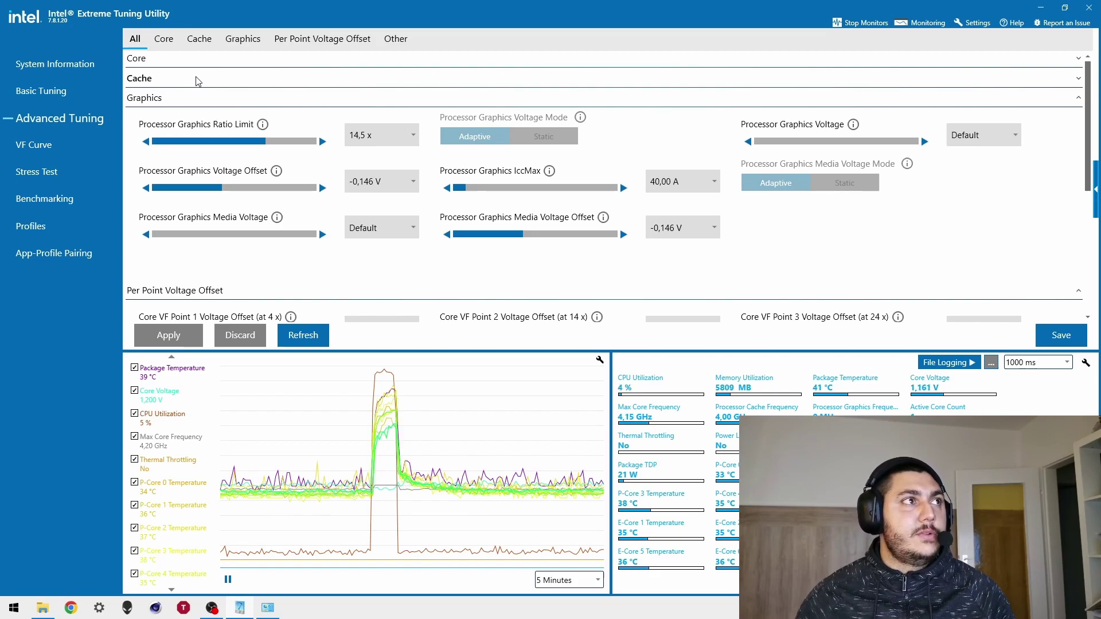
{"action": "left_click", "coordinate": [275, 59]}
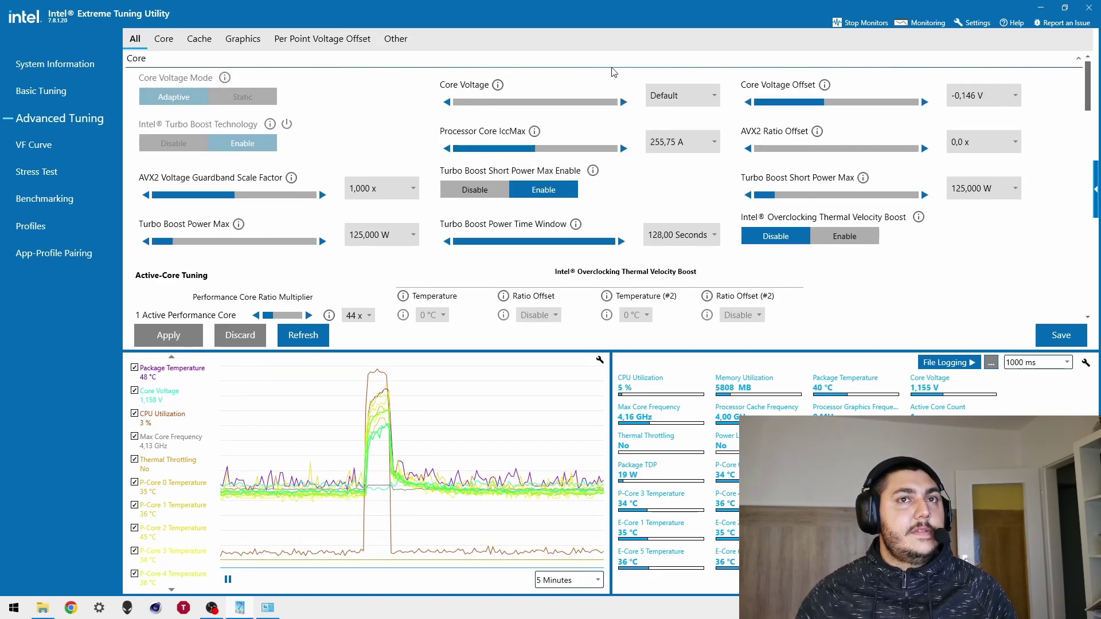
{"action": "left_click", "coordinate": [577, 60]}
{"action": "left_click", "coordinate": [403, 65]}
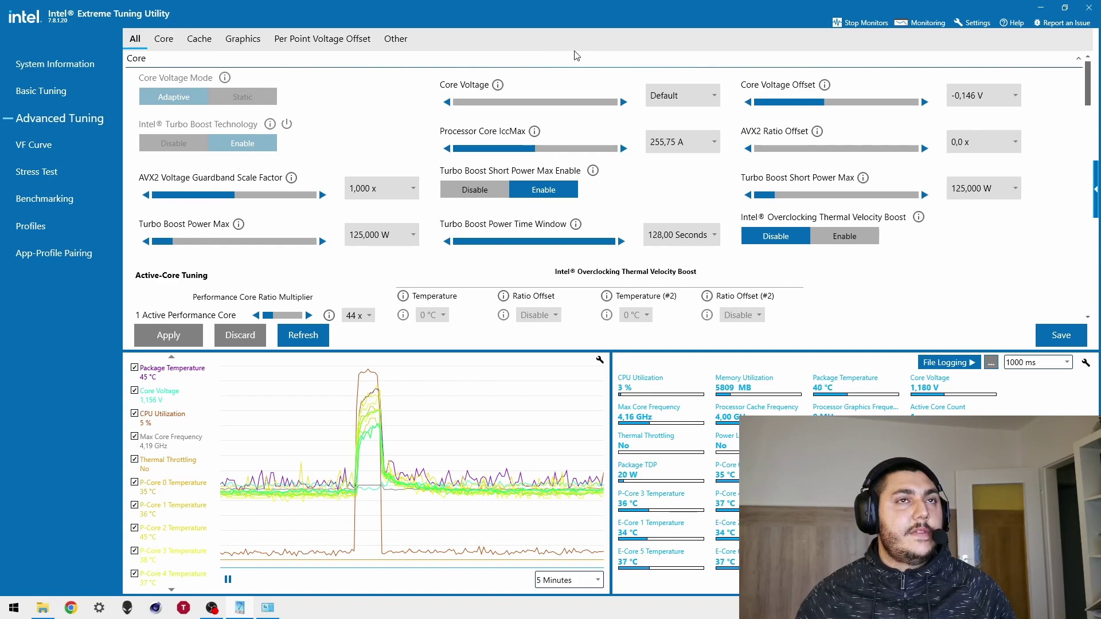
{"action": "left_click", "coordinate": [150, 395]}
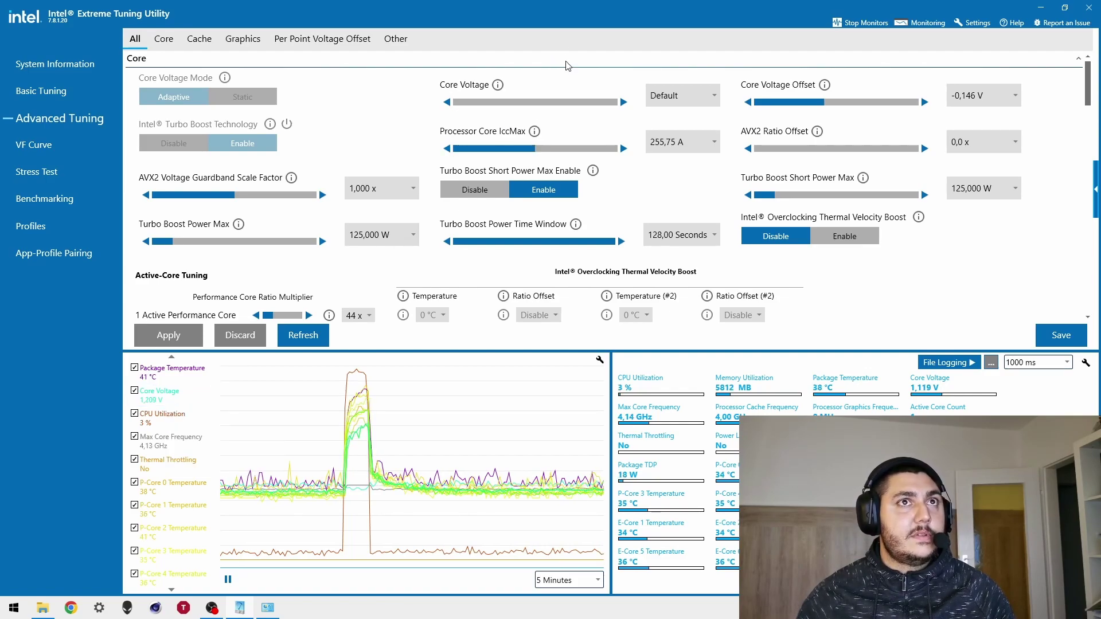
{"action": "scroll", "coordinate": [567, 66], "scroll_direction": "down", "scroll_amount": 2}
{"action": "scroll", "coordinate": [344, 66], "scroll_direction": "up", "scroll_amount": 2}
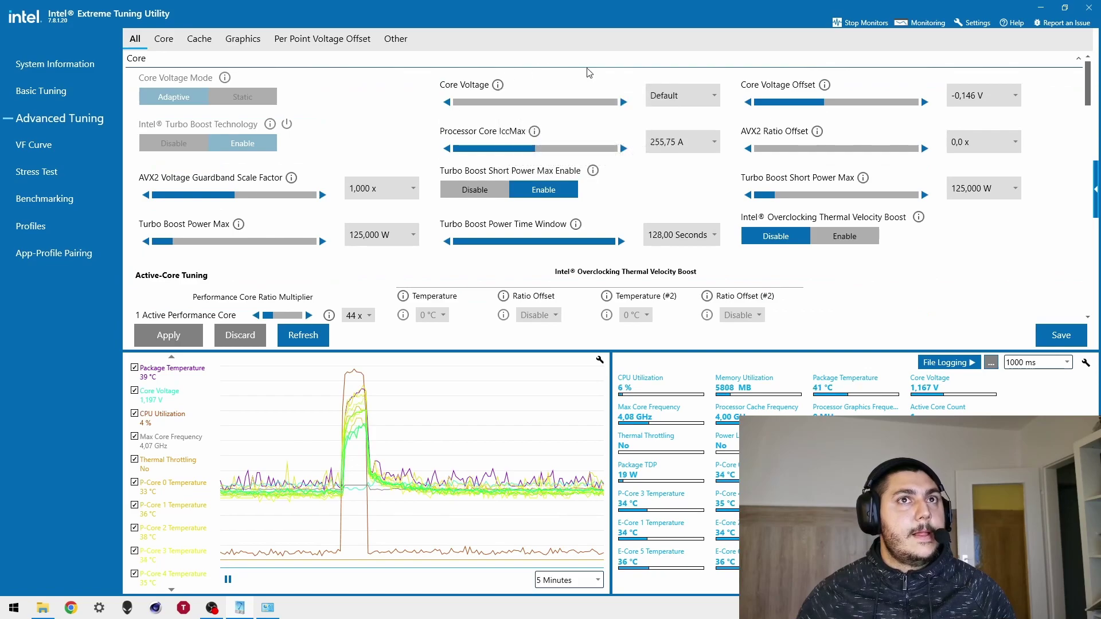
{"action": "mouse_move", "coordinate": [497, 86]}
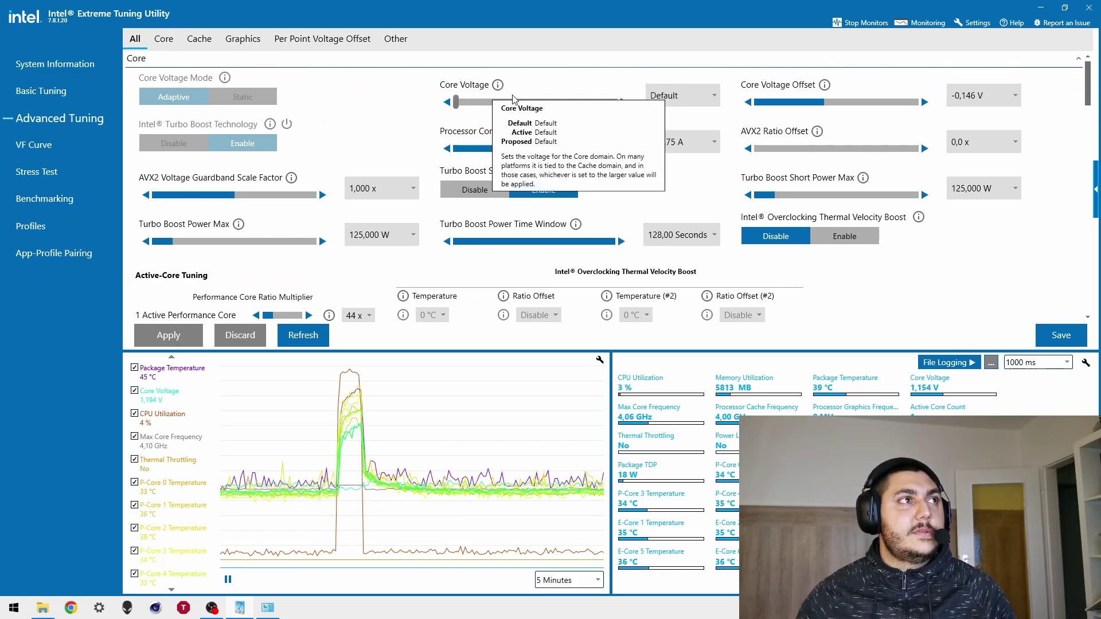
{"action": "left_click", "coordinate": [670, 57]}
{"action": "left_click", "coordinate": [670, 57]}
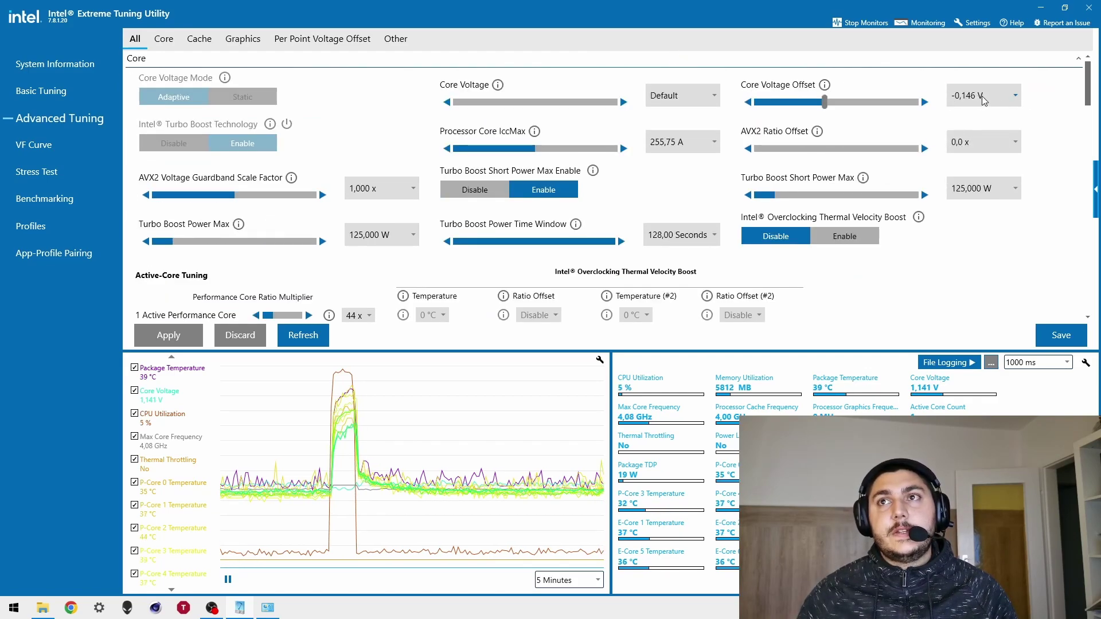
Step: Examine the Core Voltage Offset setting against the Core Voltage and CPU Utilization curves in the monitoring graph
{"action": "left_click", "coordinate": [176, 398]}
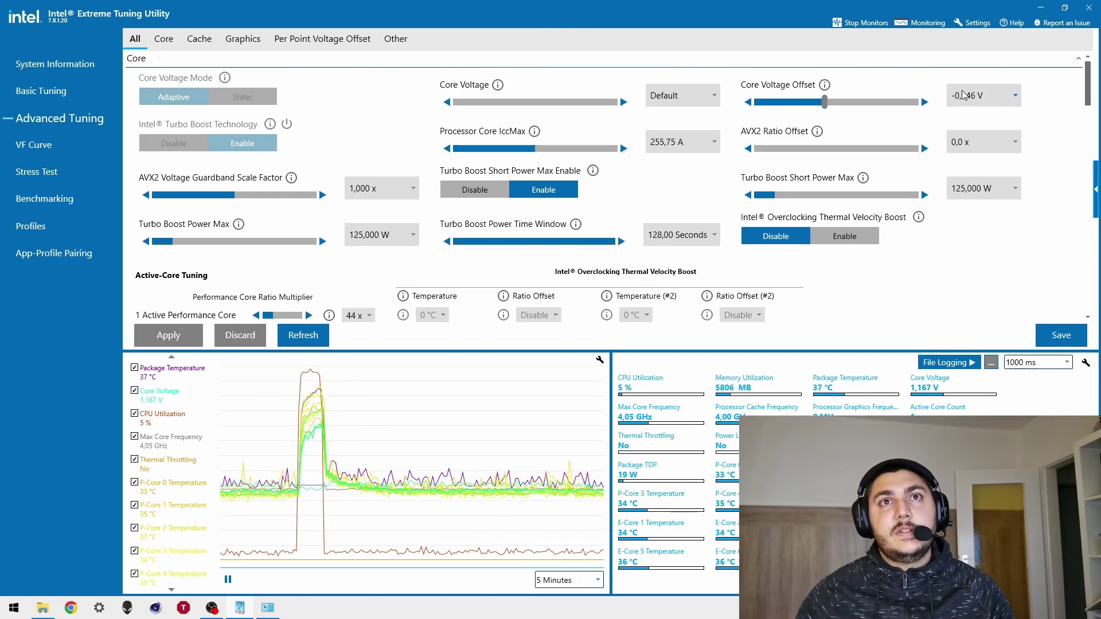
{"action": "left_click", "coordinate": [160, 393]}
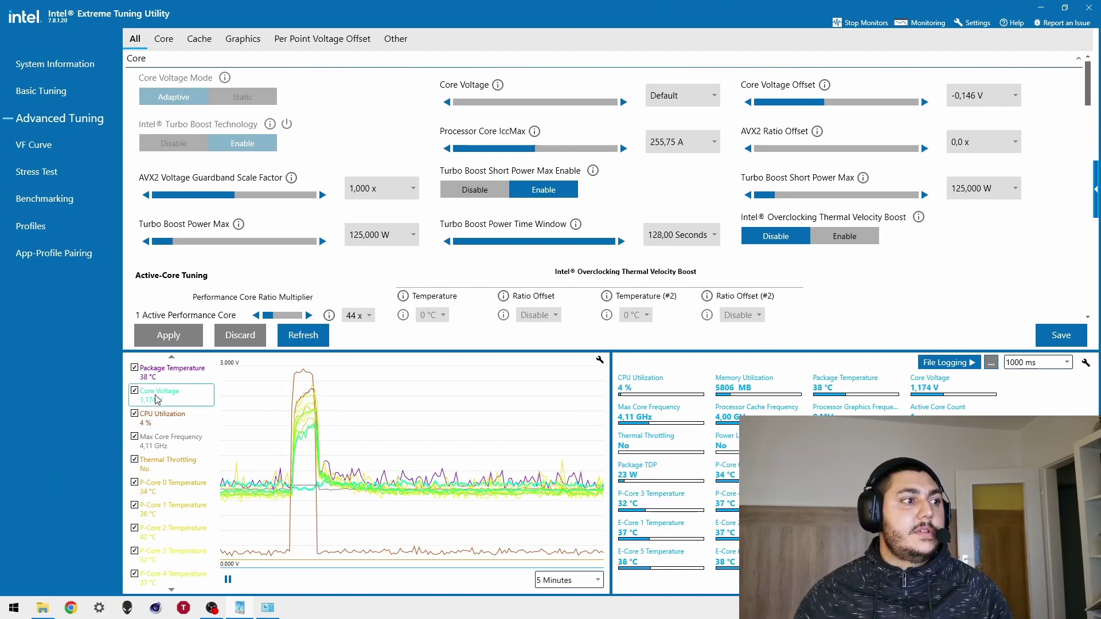
{"action": "left_click", "coordinate": [140, 413]}
{"action": "left_click", "coordinate": [149, 403]}
{"action": "mouse_move", "coordinate": [152, 407]}
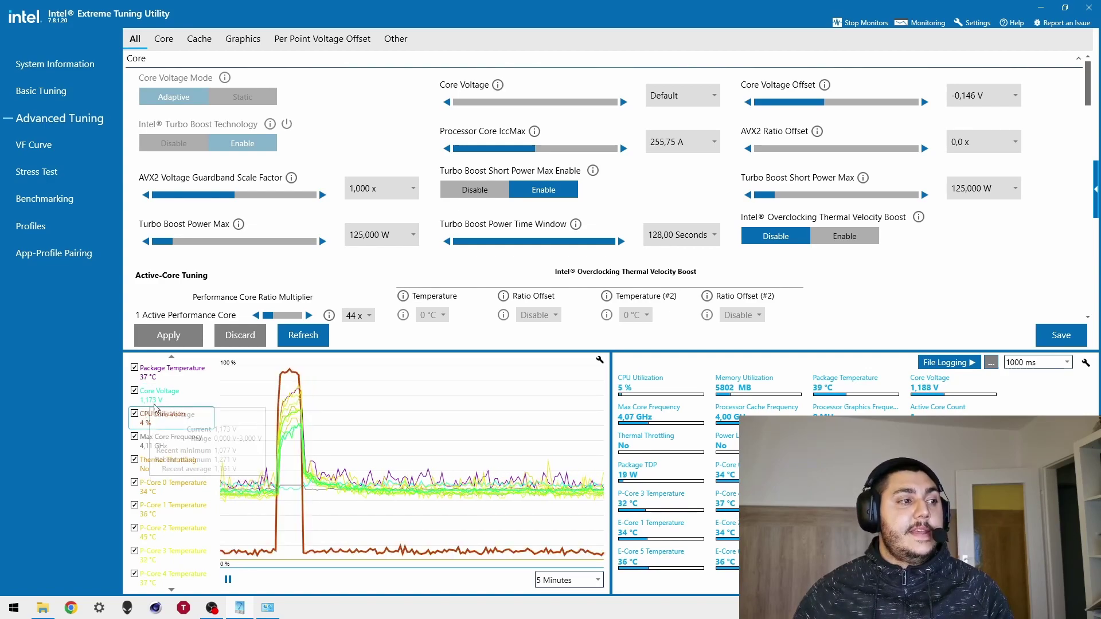
{"action": "left_click", "coordinate": [141, 412]}
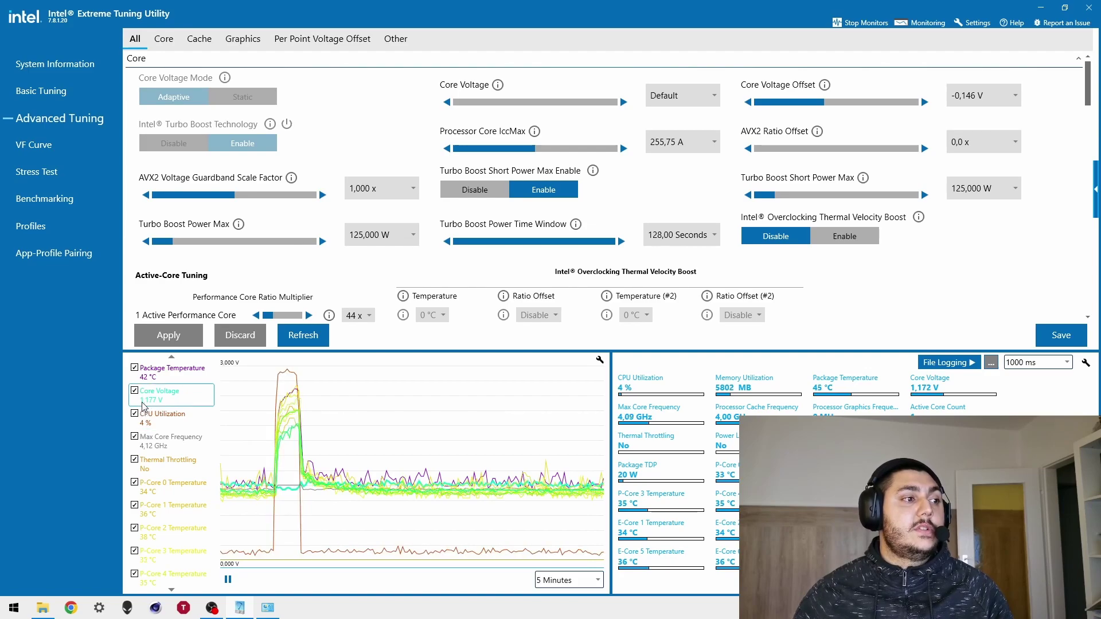
{"action": "left_click", "coordinate": [152, 402]}
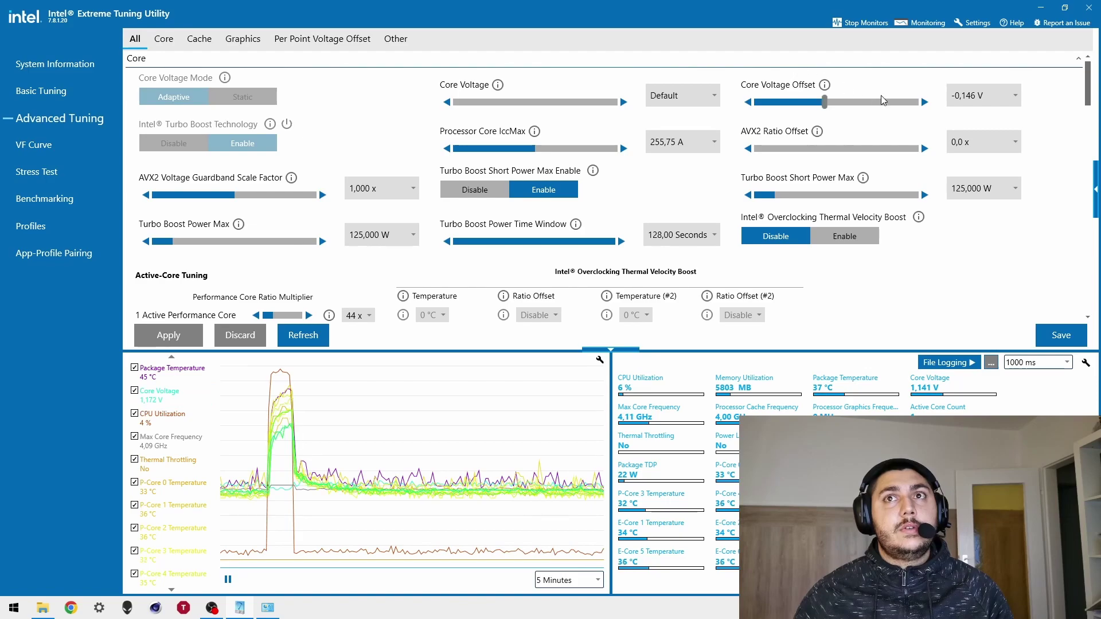
{"action": "left_click", "coordinate": [817, 60]}
{"action": "left_click", "coordinate": [784, 62]}
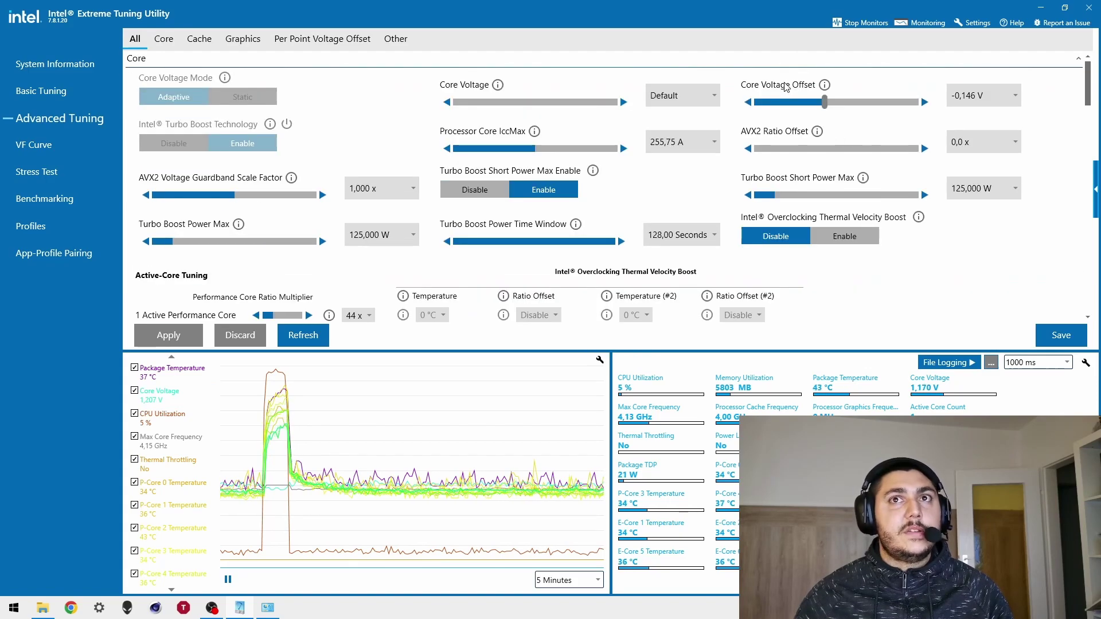
{"action": "left_click", "coordinate": [142, 405]}
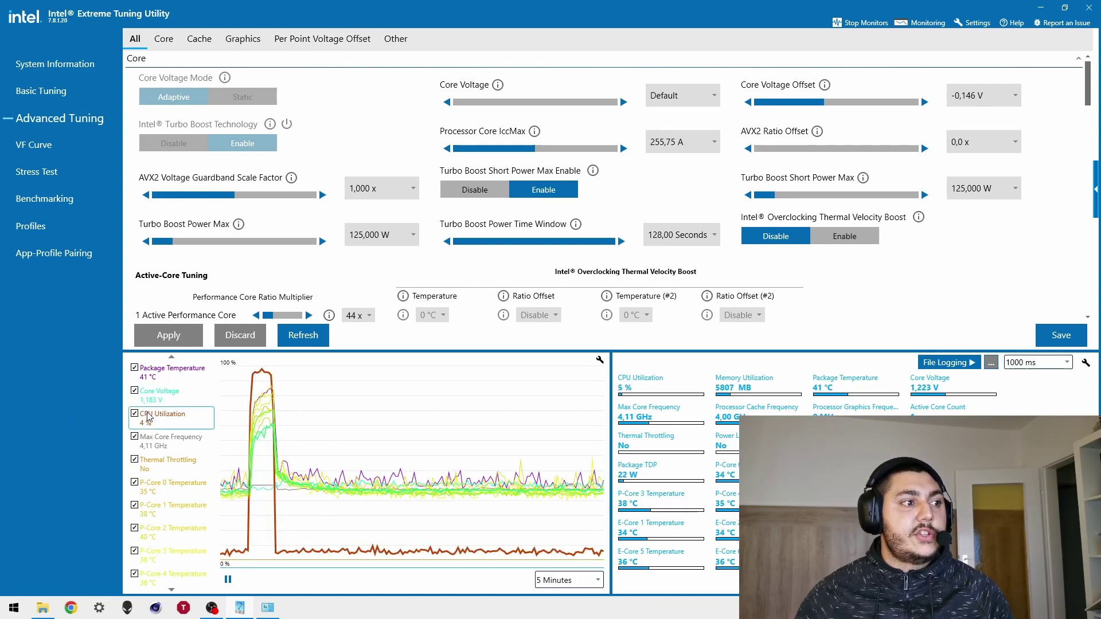
{"action": "mouse_move", "coordinate": [168, 395]}
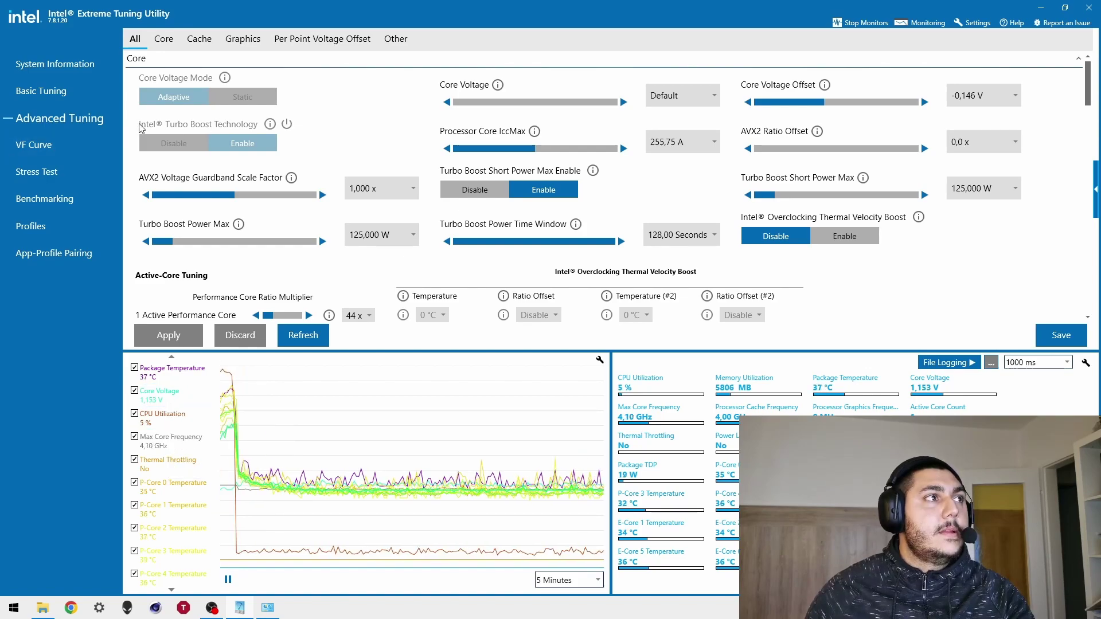
Step: Set Processor Core IccMax to Unlimited and apply the change
{"action": "mouse_move", "coordinate": [277, 126]}
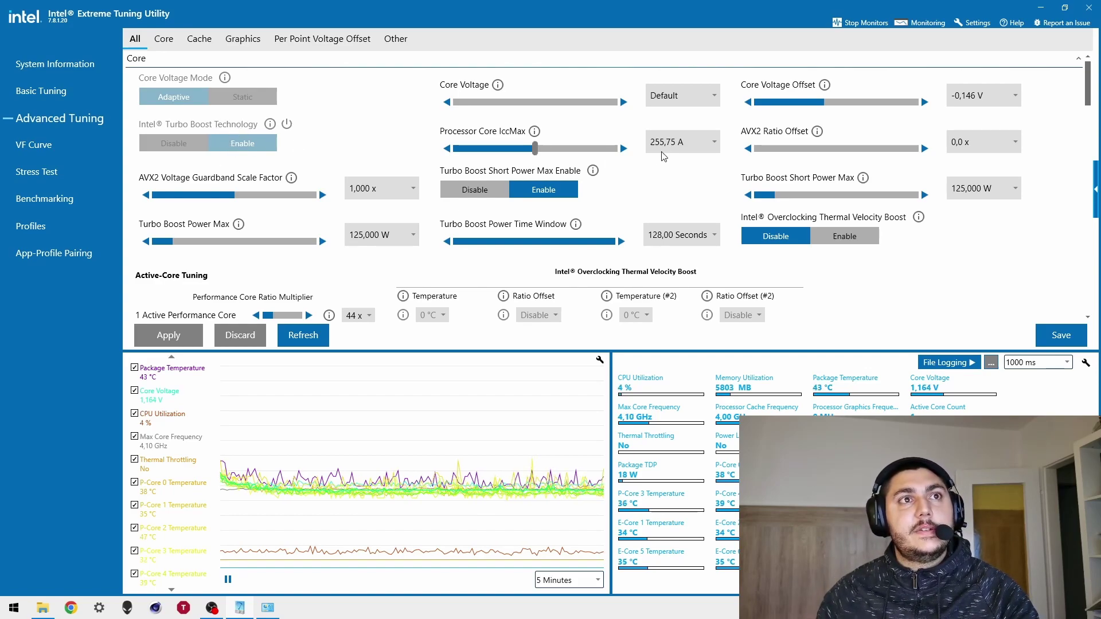
{"action": "left_click_drag", "start_coordinate": [535, 148], "coordinate": [615, 148]}
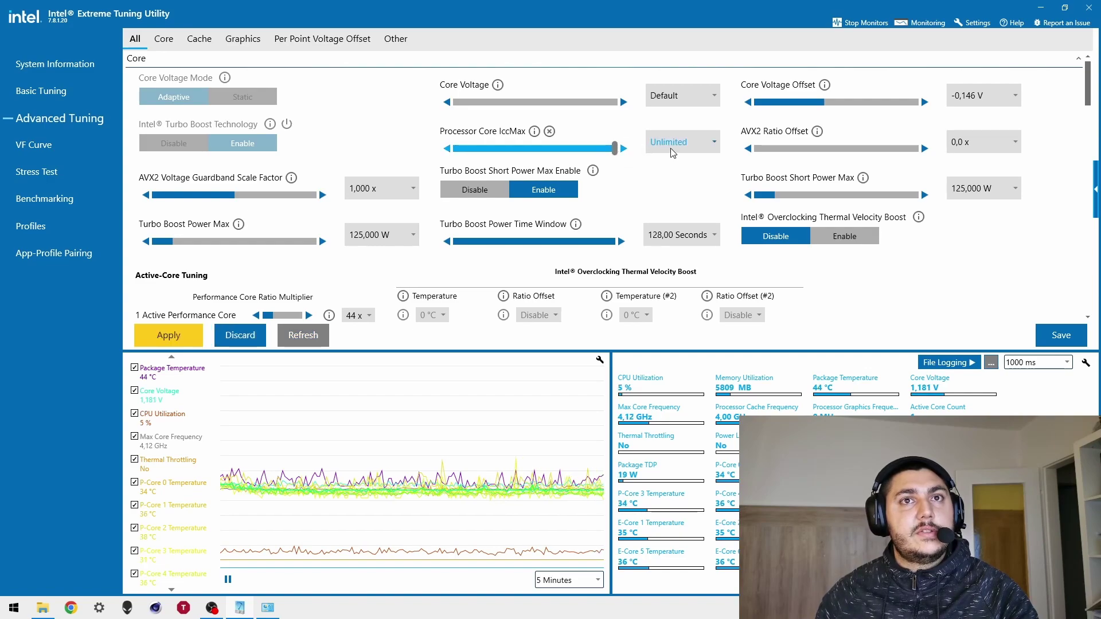
{"action": "left_click", "coordinate": [187, 335]}
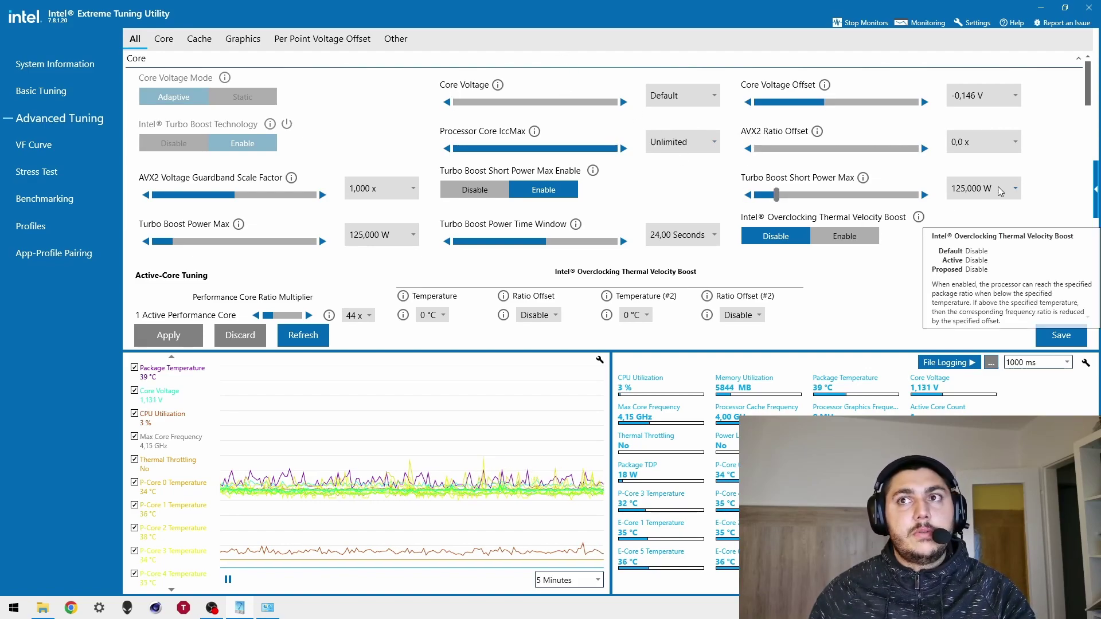
Step: Try an AVX2 Ratio Offset of 4,0 x and restore it to 0,0 x
{"action": "left_click", "coordinate": [1013, 143]}
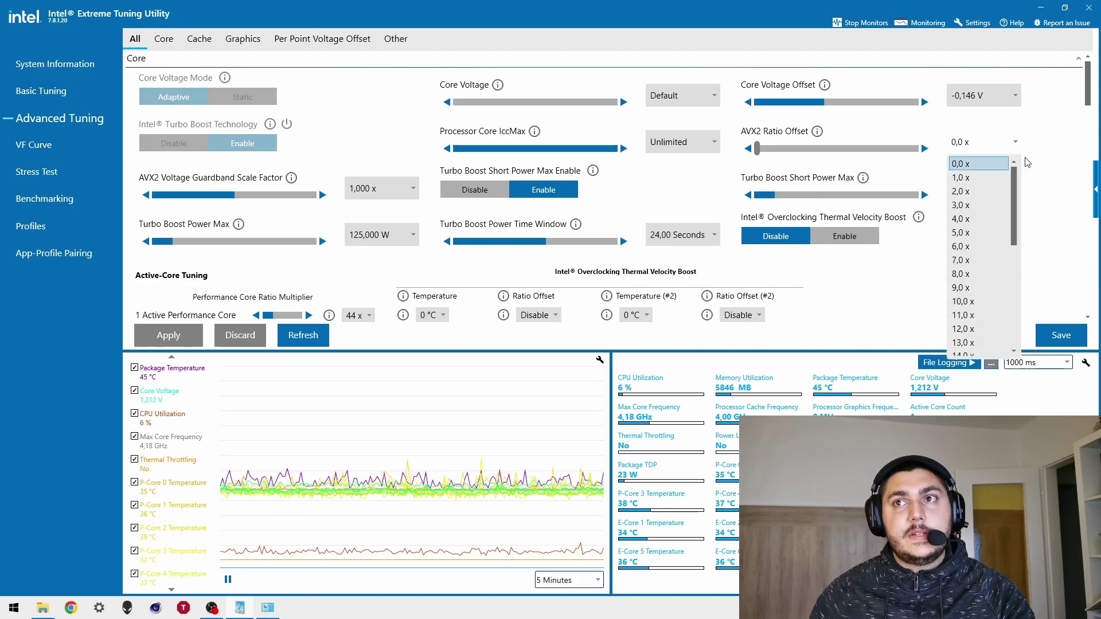
{"action": "left_click", "coordinate": [975, 135]}
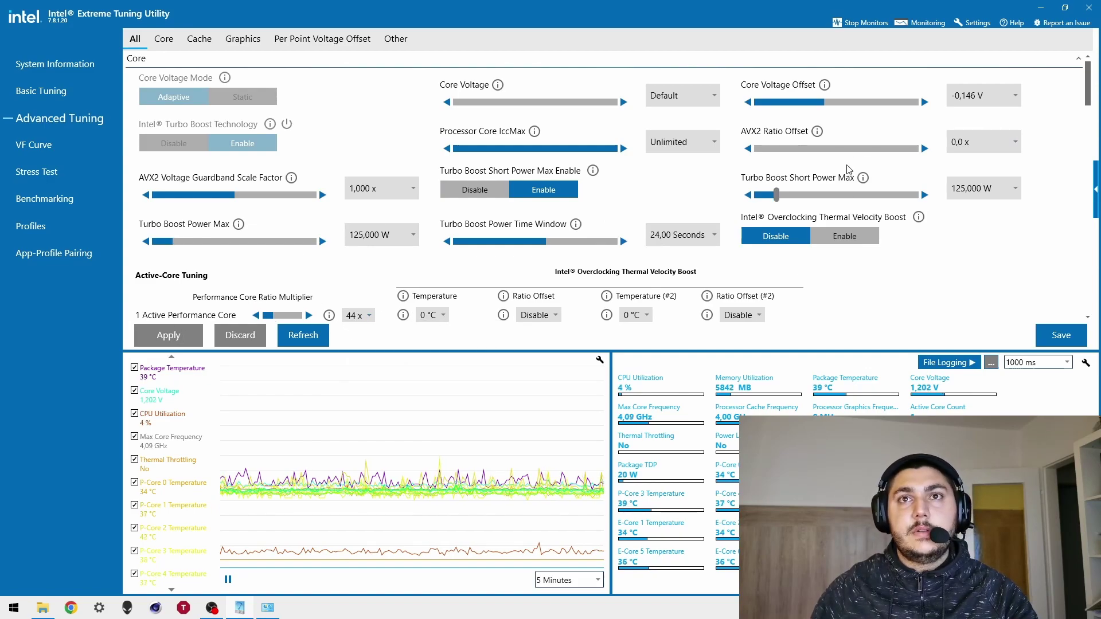
{"action": "left_click", "coordinate": [973, 153]}
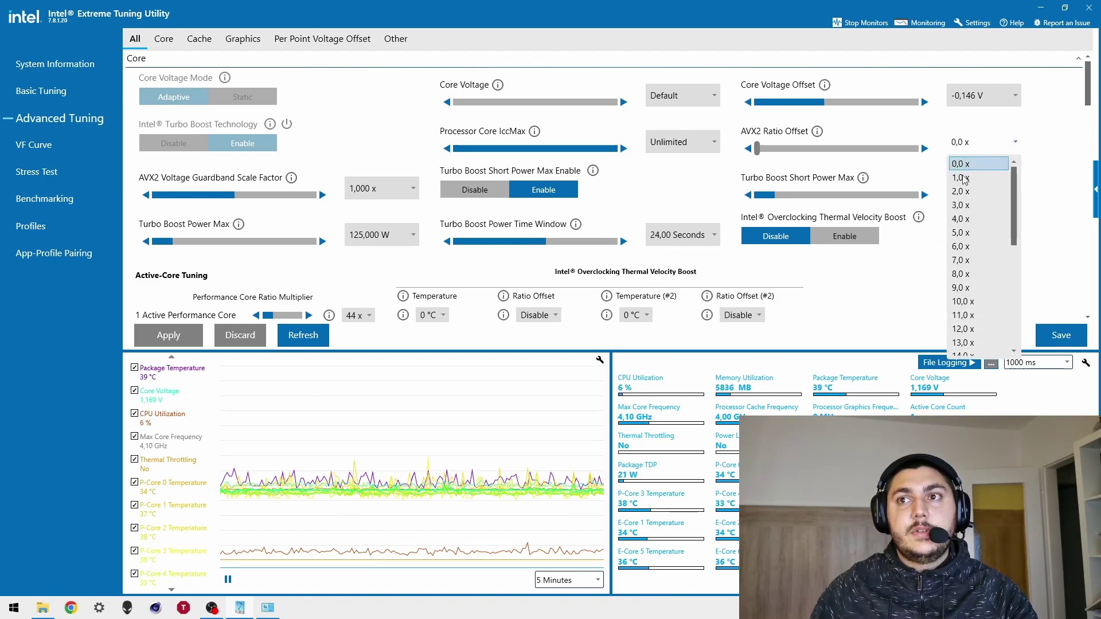
{"action": "left_click", "coordinate": [991, 220]}
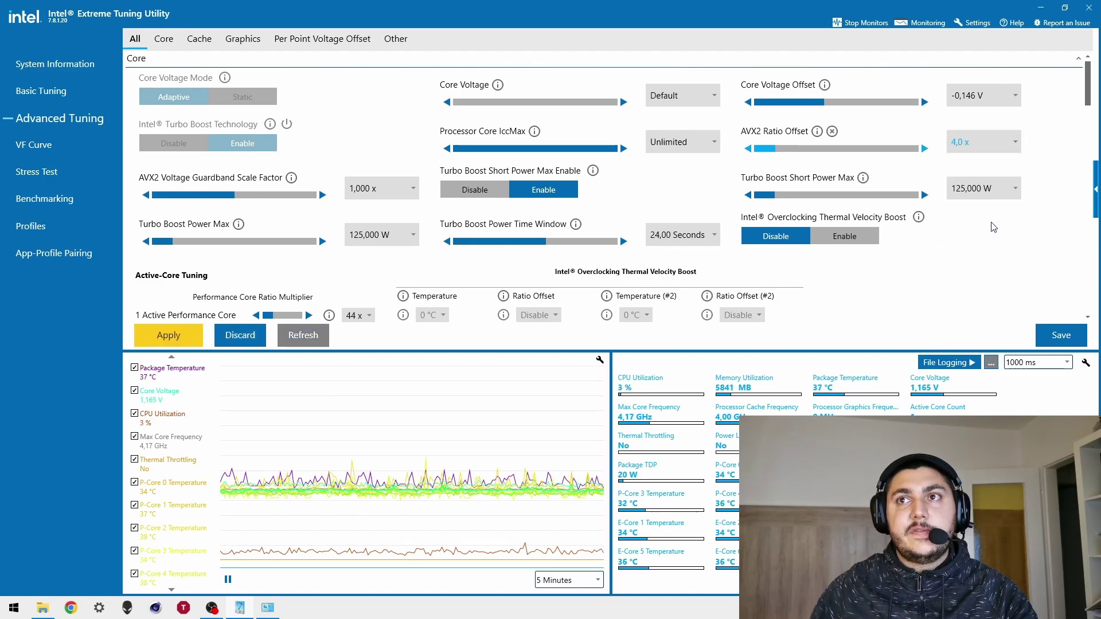
{"action": "scroll", "coordinate": [206, 281], "scroll_direction": "down", "scroll_amount": 1}
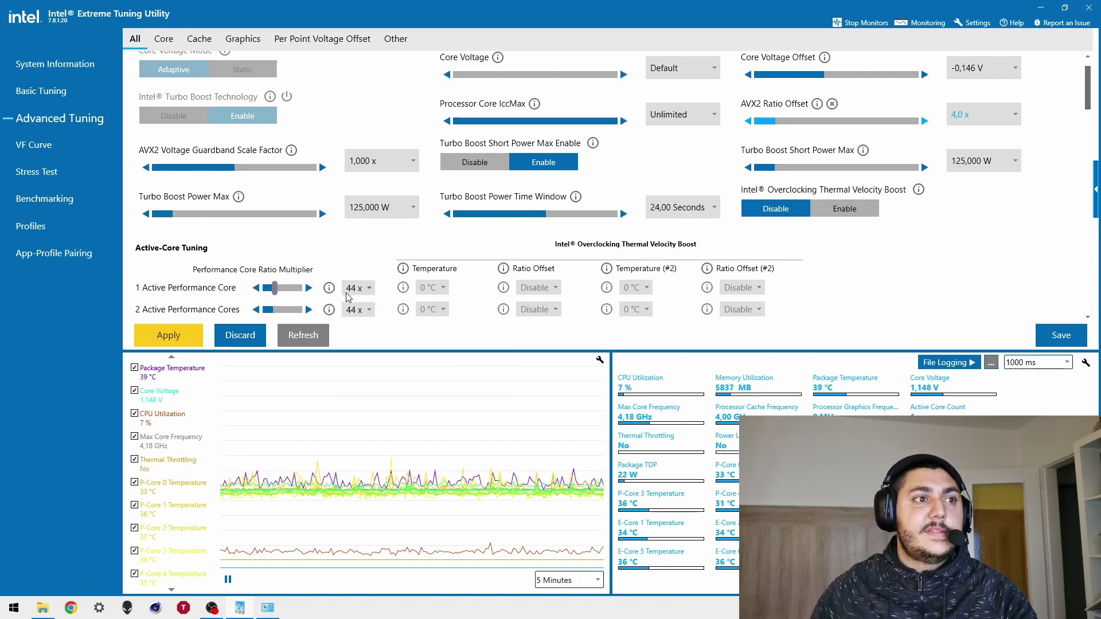
{"action": "left_click", "coordinate": [975, 115]}
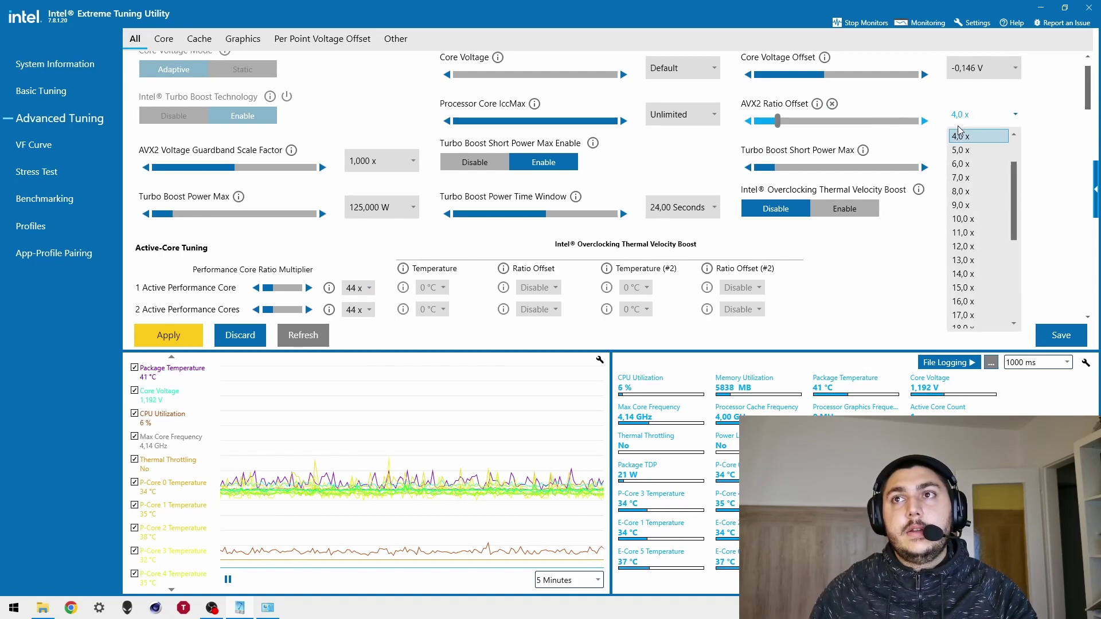
{"action": "left_click", "coordinate": [983, 146]}
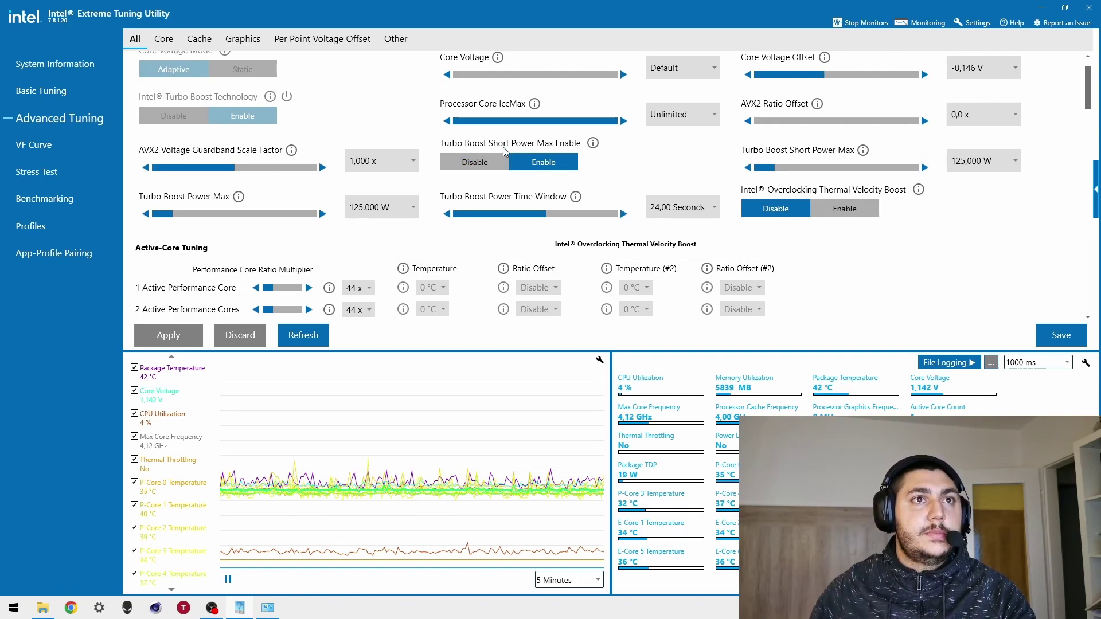
Step: Set the Turbo Boost Power Time Window to 128,00 Seconds and apply the change
{"action": "mouse_move", "coordinate": [591, 146]}
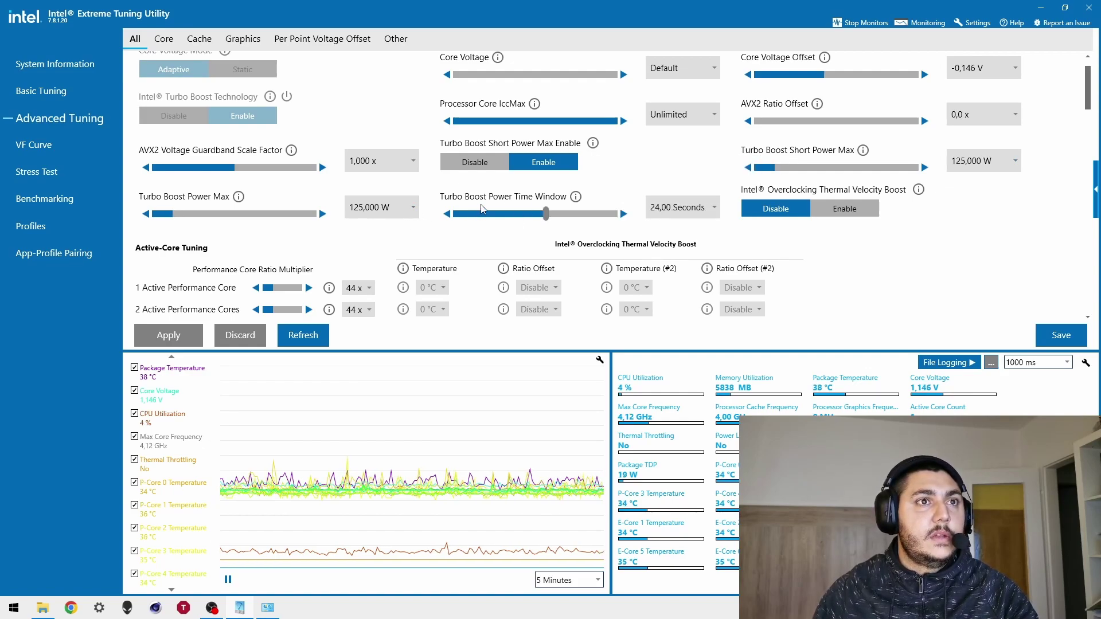
{"action": "left_click_drag", "start_coordinate": [546, 216], "coordinate": [628, 224]}
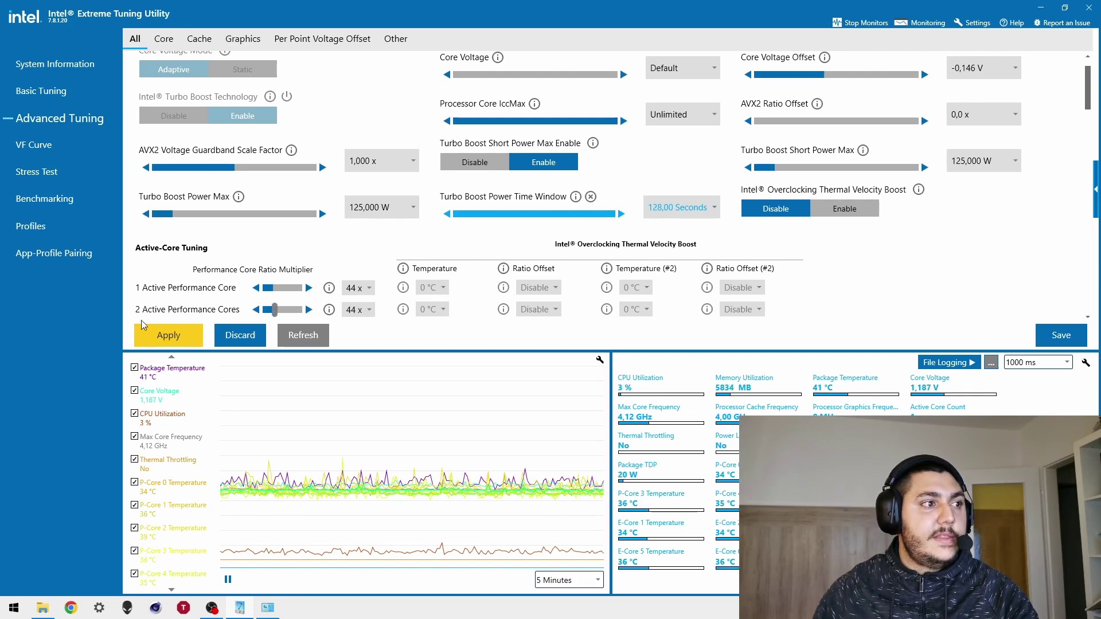
{"action": "left_click", "coordinate": [155, 326]}
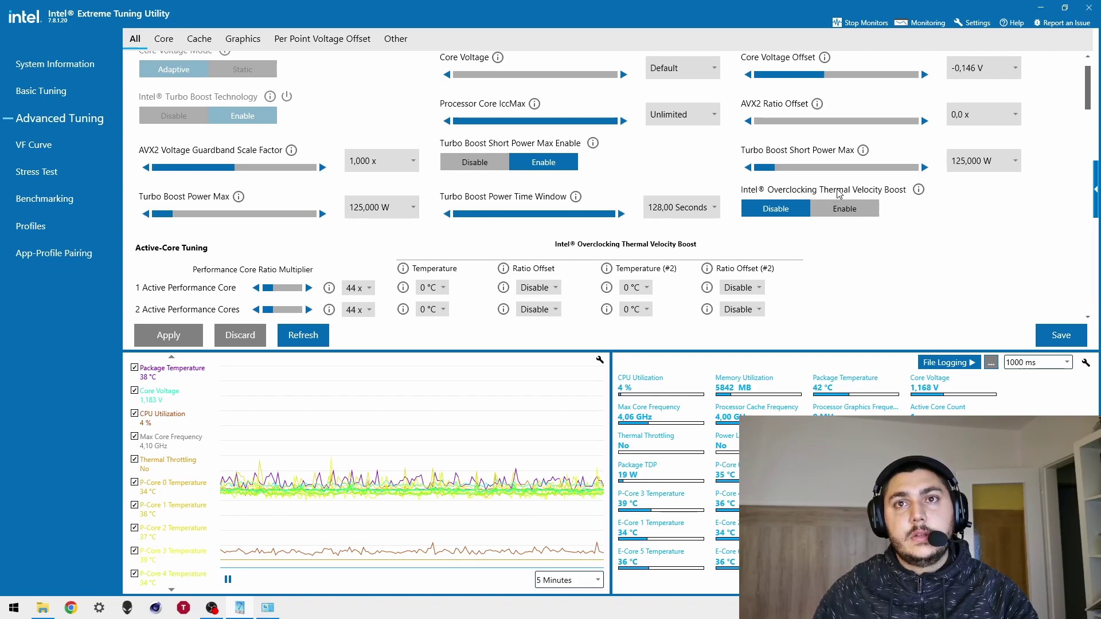
Step: Set the thermal velocity boost Ratio Offset for 5 Active Performance Cores to Disable and apply it
{"action": "mouse_move", "coordinate": [919, 191]}
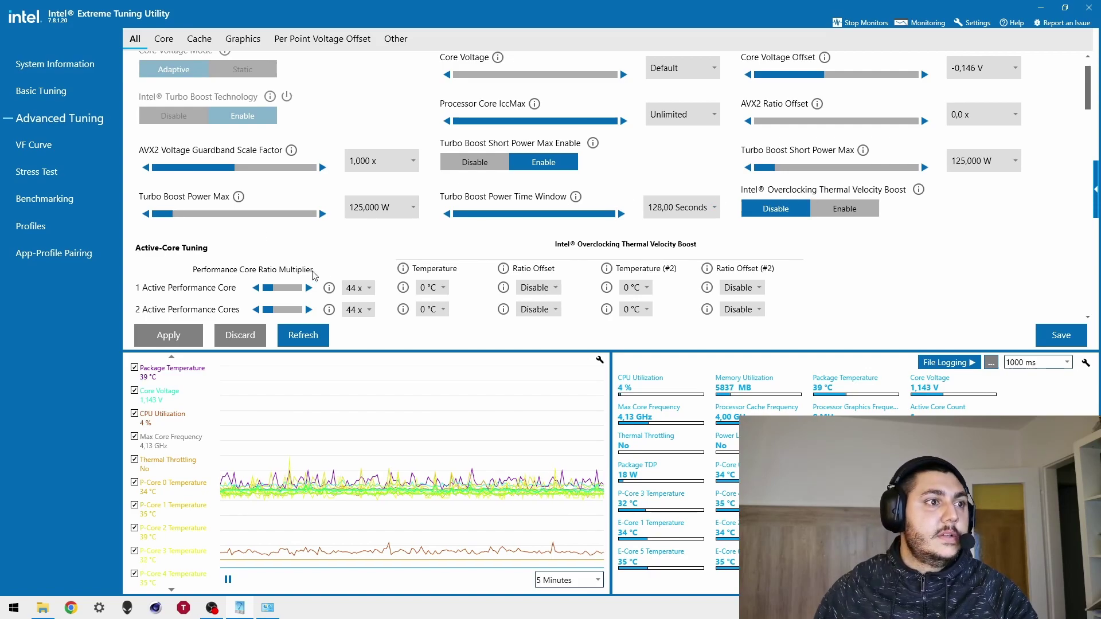
{"action": "scroll", "coordinate": [314, 275], "scroll_direction": "down", "scroll_amount": 3}
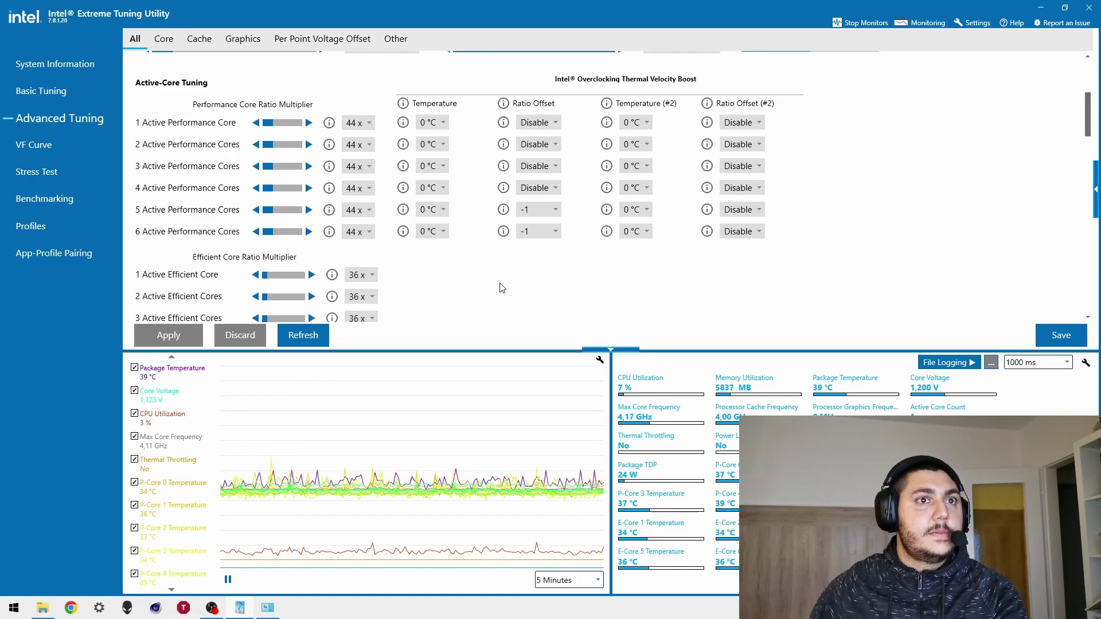
{"action": "left_click", "coordinate": [547, 210]}
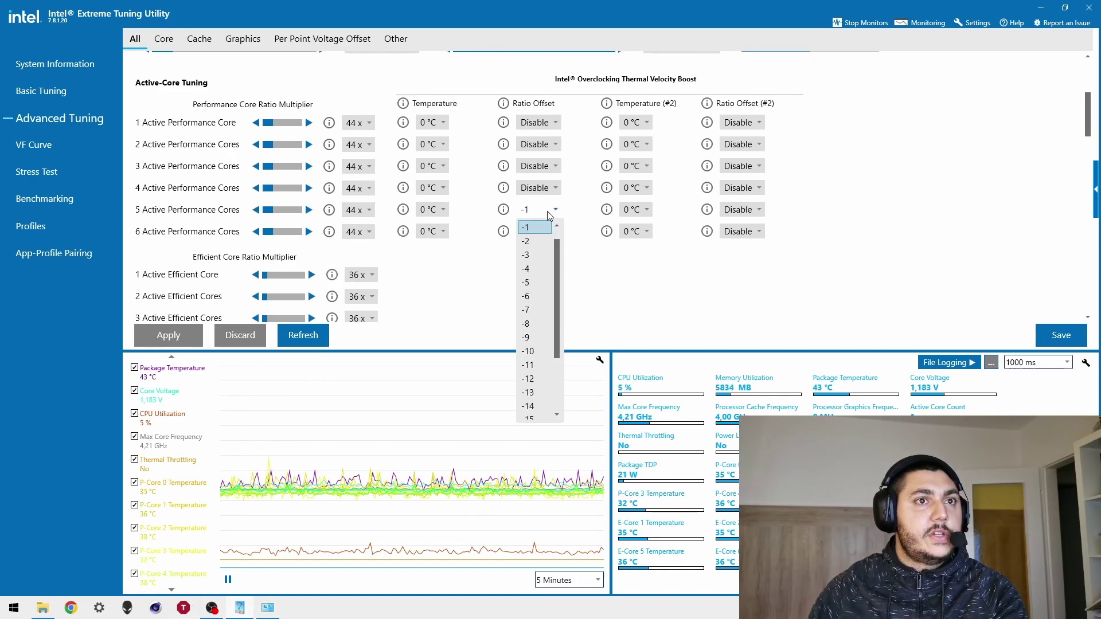
{"action": "left_click", "coordinate": [535, 229]}
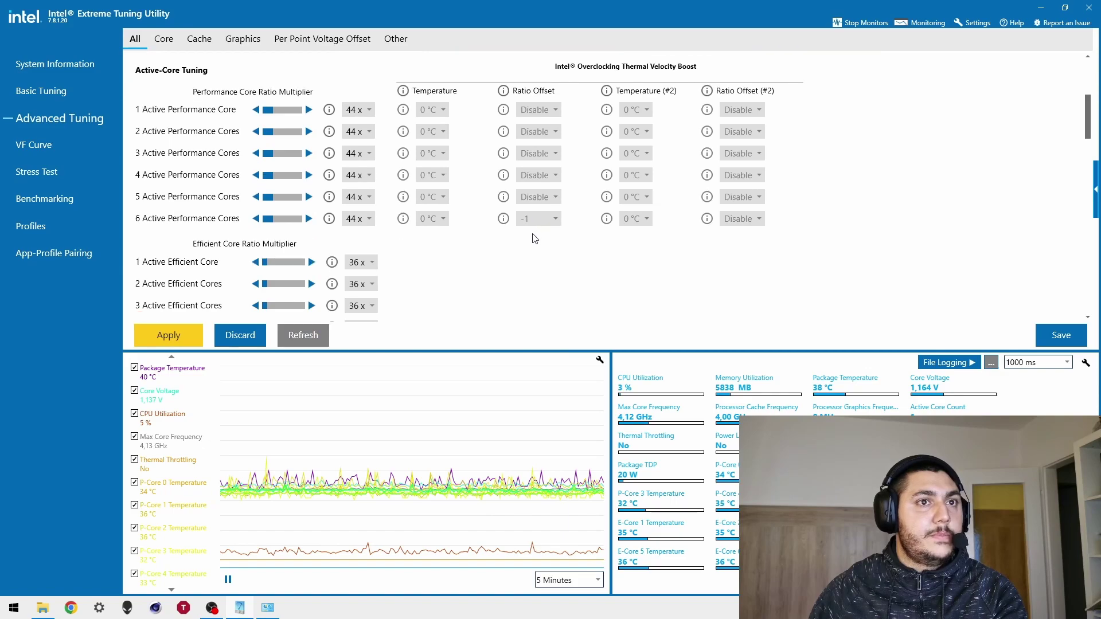
{"action": "left_click", "coordinate": [164, 334]}
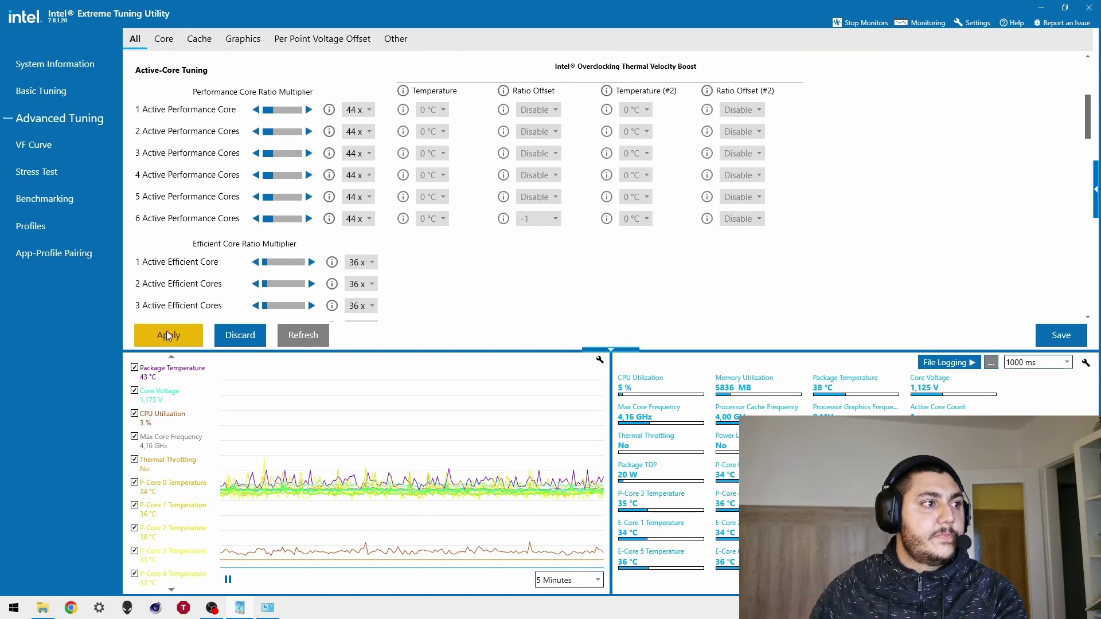
Step: Set the thermal velocity boost Ratio Offset for 6 Active Performance Cores to Disable and apply it
{"action": "left_click", "coordinate": [535, 219]}
{"action": "left_click", "coordinate": [535, 238]}
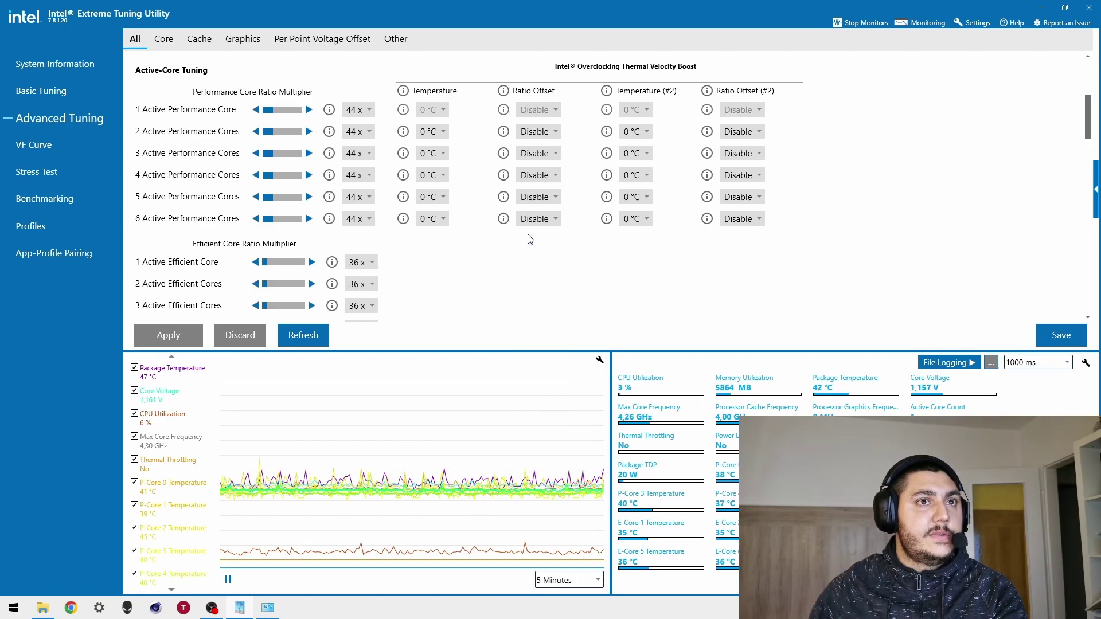
{"action": "left_click", "coordinate": [175, 331]}
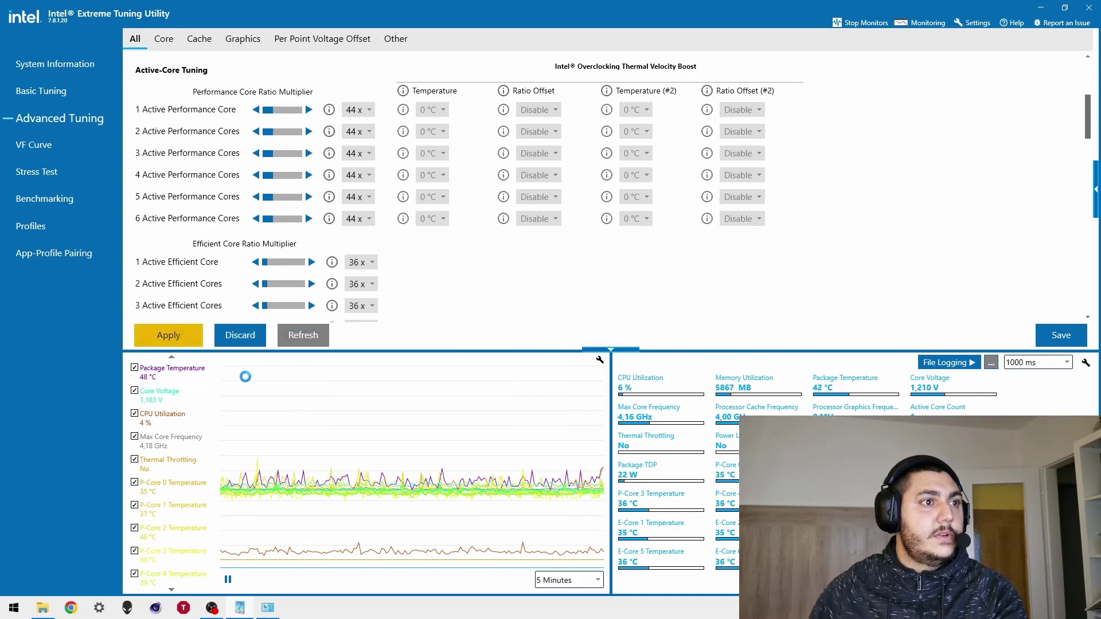
Step: Review the Active-Core Tuning and Per-Core Tuning sections, including core ratio multipliers, voltage modes, overrides and offsets
{"action": "scroll", "coordinate": [473, 304], "scroll_direction": "down", "scroll_amount": 5}
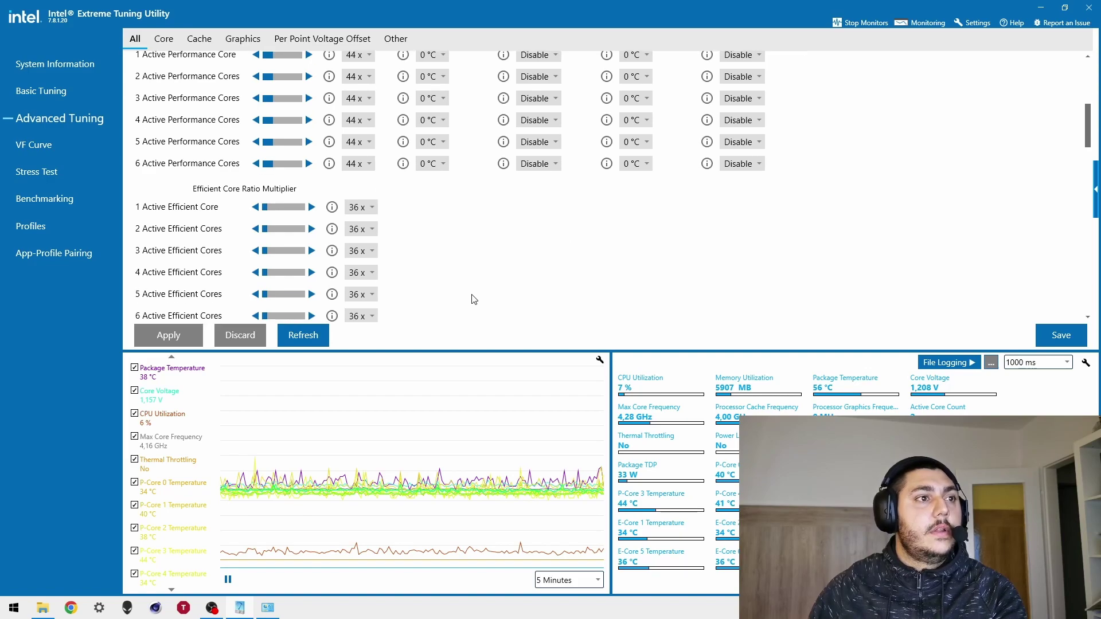
{"action": "scroll", "coordinate": [394, 173], "scroll_direction": "up", "scroll_amount": 6}
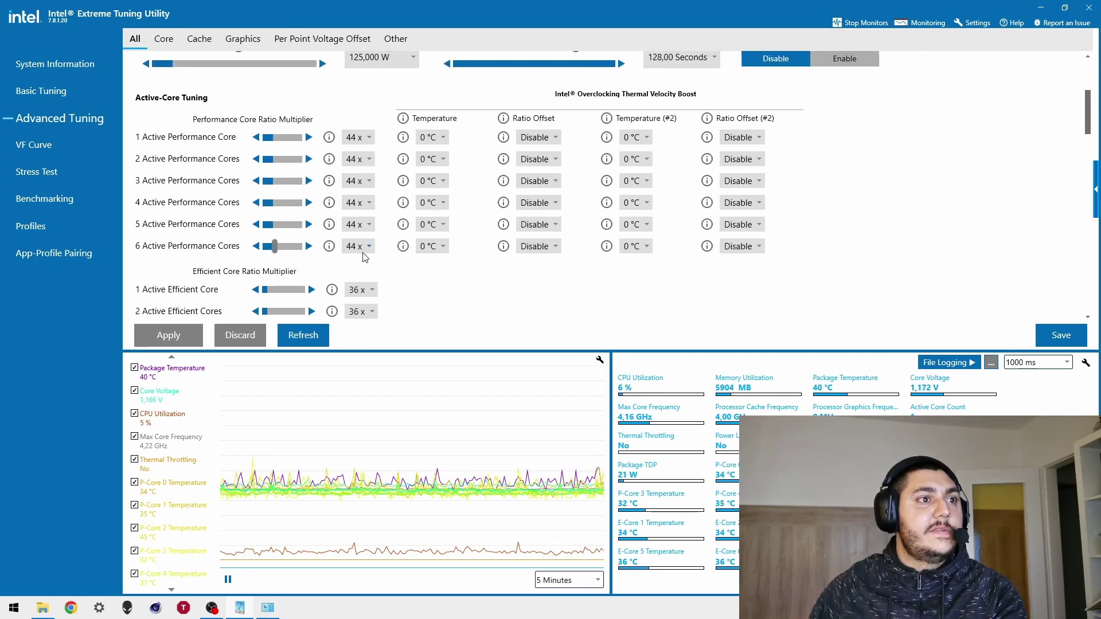
{"action": "scroll", "coordinate": [373, 223], "scroll_direction": "down", "scroll_amount": 5}
{"action": "scroll", "coordinate": [356, 243], "scroll_direction": "down", "scroll_amount": 3}
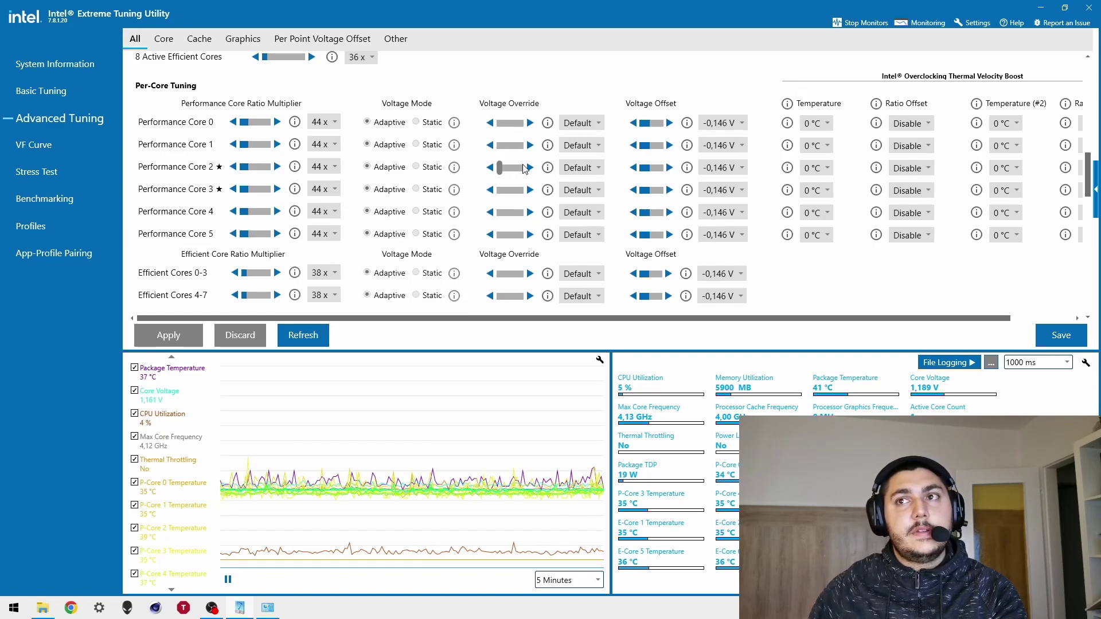
{"action": "scroll", "coordinate": [626, 123], "scroll_direction": "down", "scroll_amount": 2}
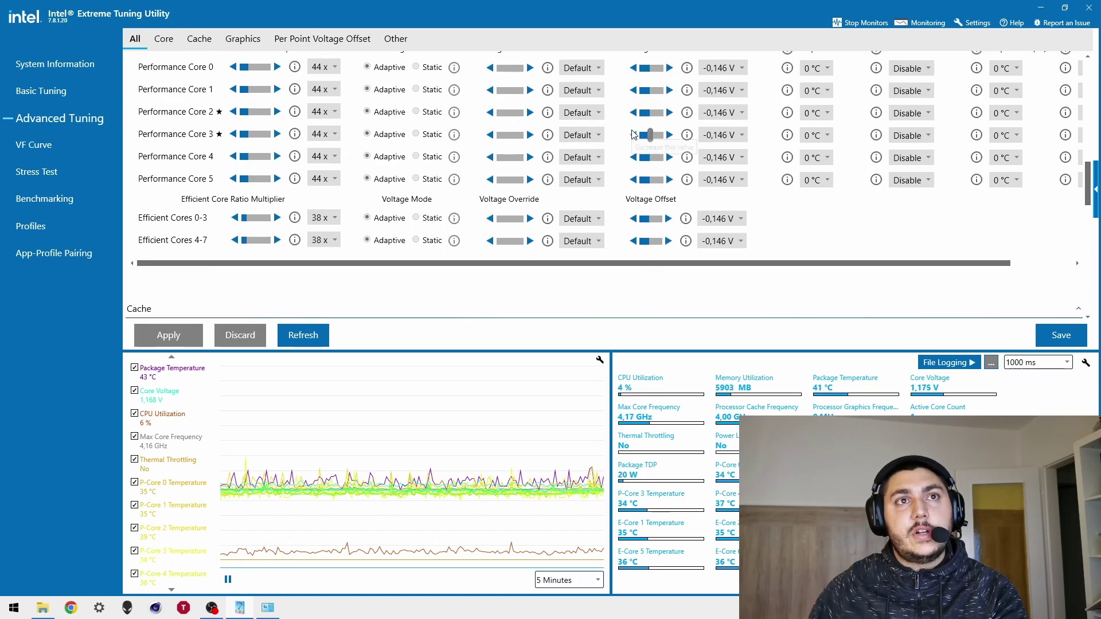
{"action": "mouse_move", "coordinate": [686, 157]}
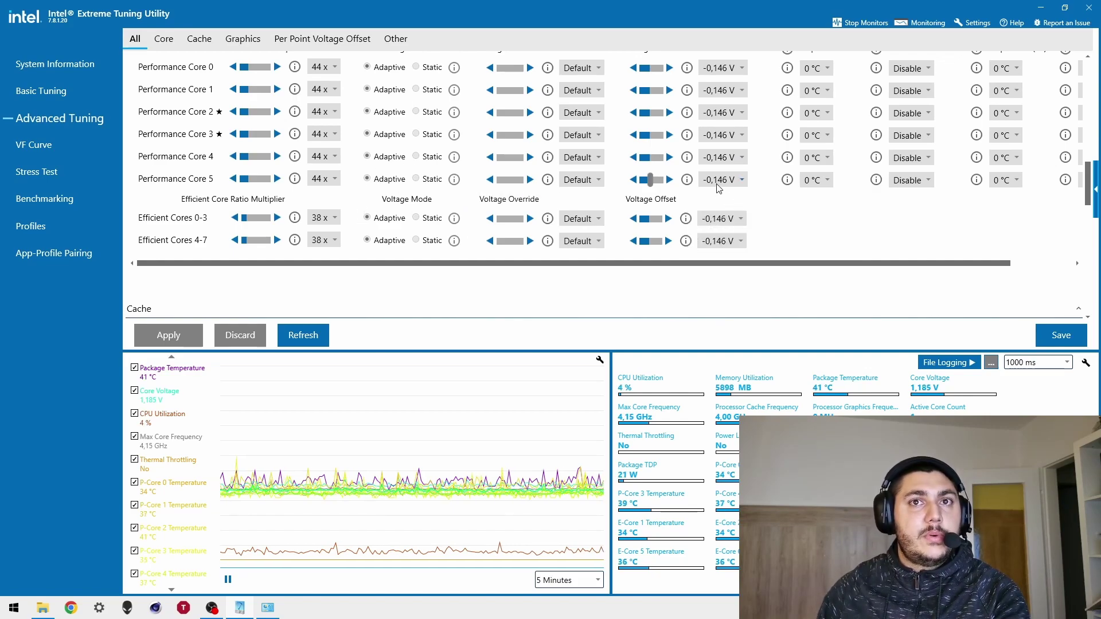
{"action": "scroll", "coordinate": [336, 216], "scroll_direction": "down", "scroll_amount": 4}
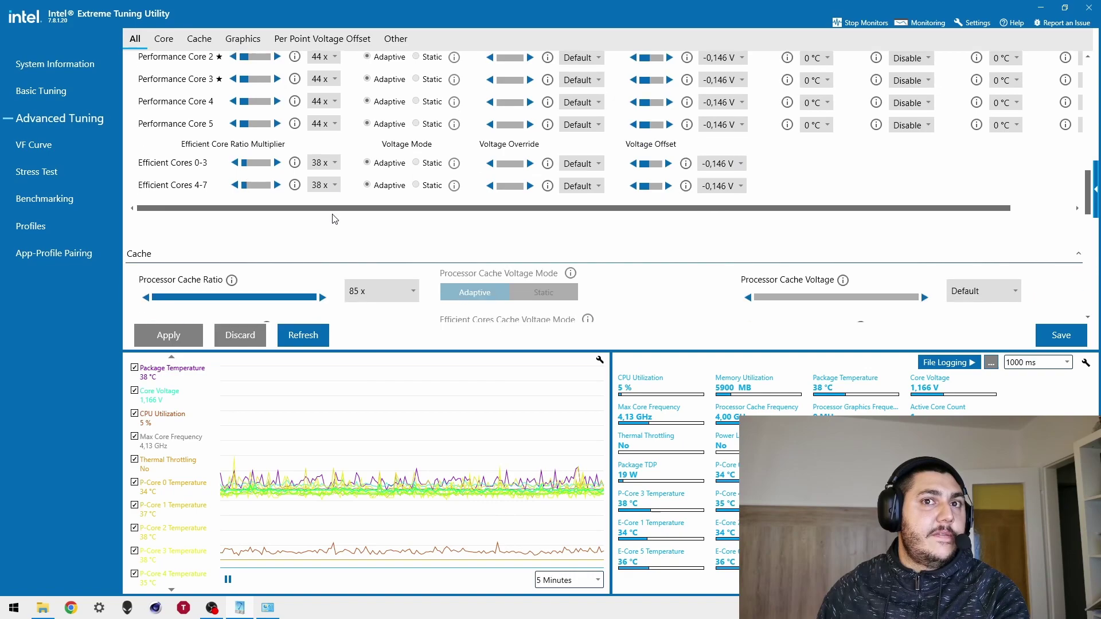
{"action": "scroll", "coordinate": [341, 213], "scroll_direction": "down", "scroll_amount": 1}
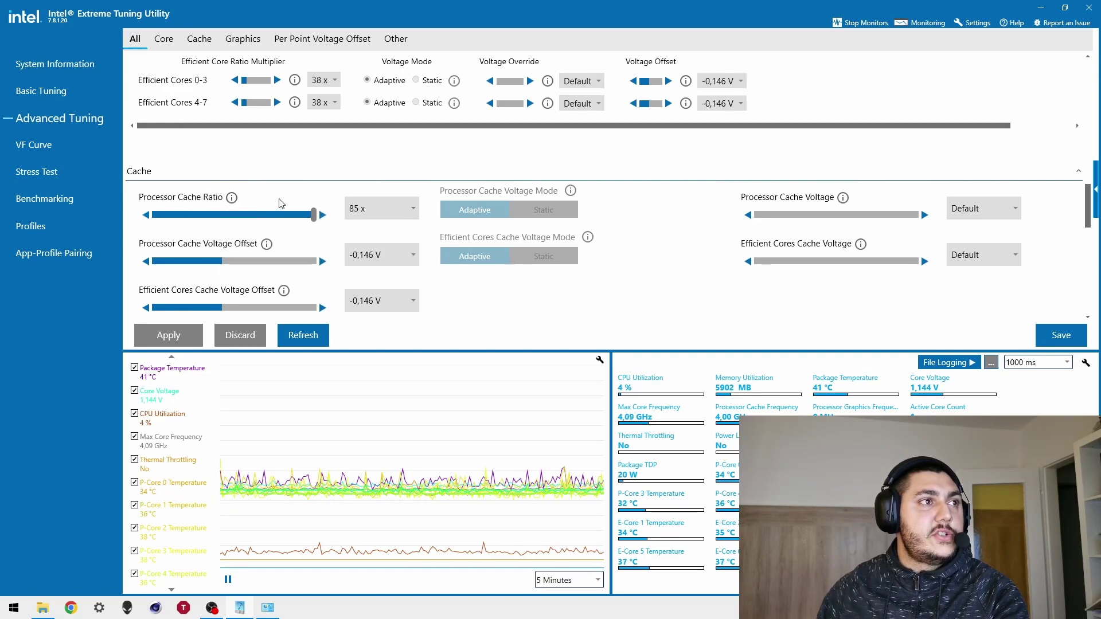
Step: Collapse the Graphics section of Advanced Tuning and leave the Cache section expanded
{"action": "left_click", "coordinate": [367, 172]}
{"action": "left_click", "coordinate": [360, 191]}
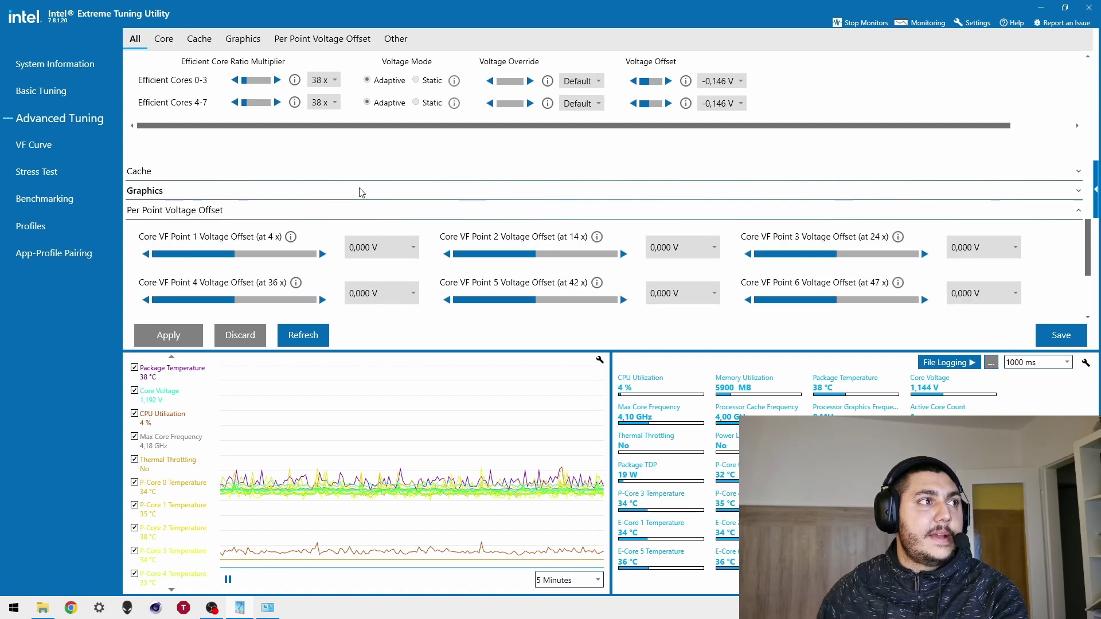
{"action": "left_click", "coordinate": [228, 173]}
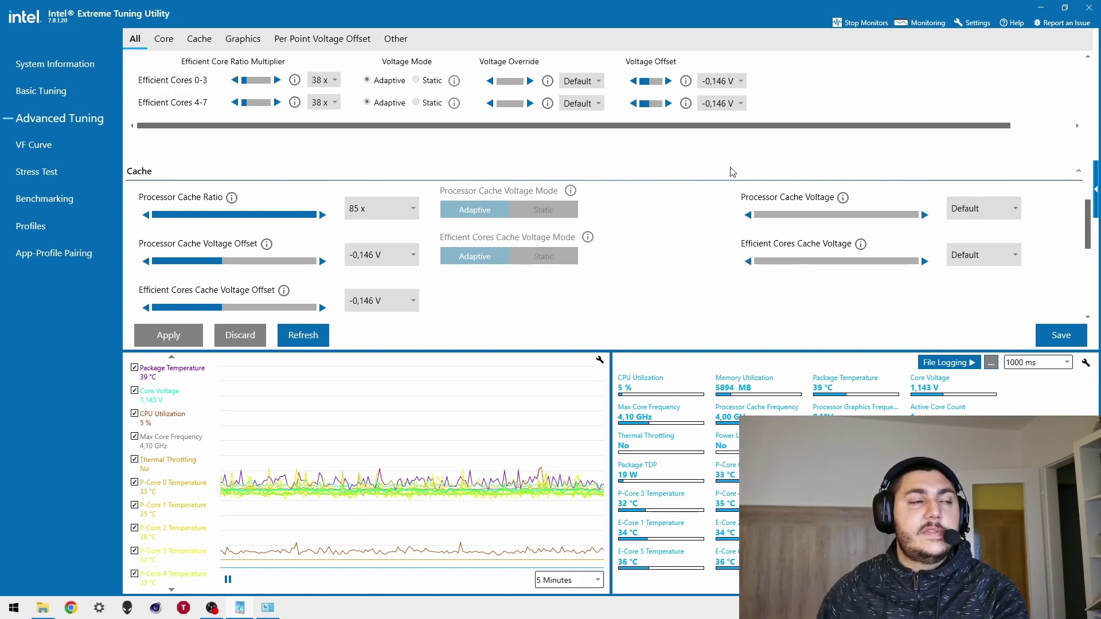
Step: Examine the cache ratio and voltage settings, the Per Point Voltage Offset values and the System Agent settings under Other
{"action": "scroll", "coordinate": [419, 165], "scroll_direction": "down", "scroll_amount": 1}
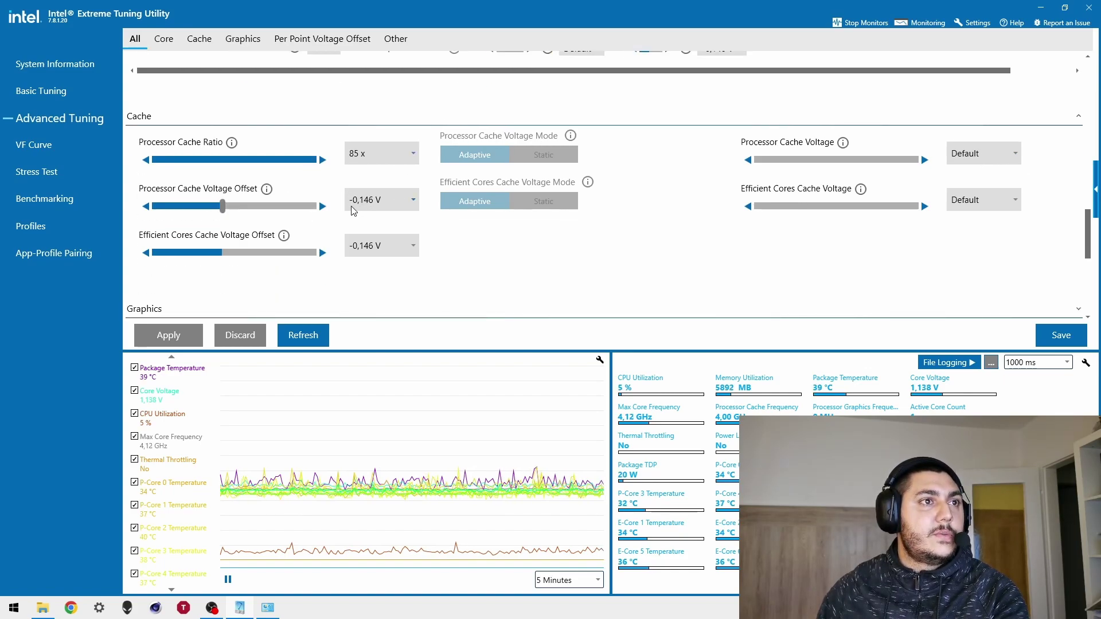
{"action": "scroll", "coordinate": [366, 212], "scroll_direction": "down", "scroll_amount": 2}
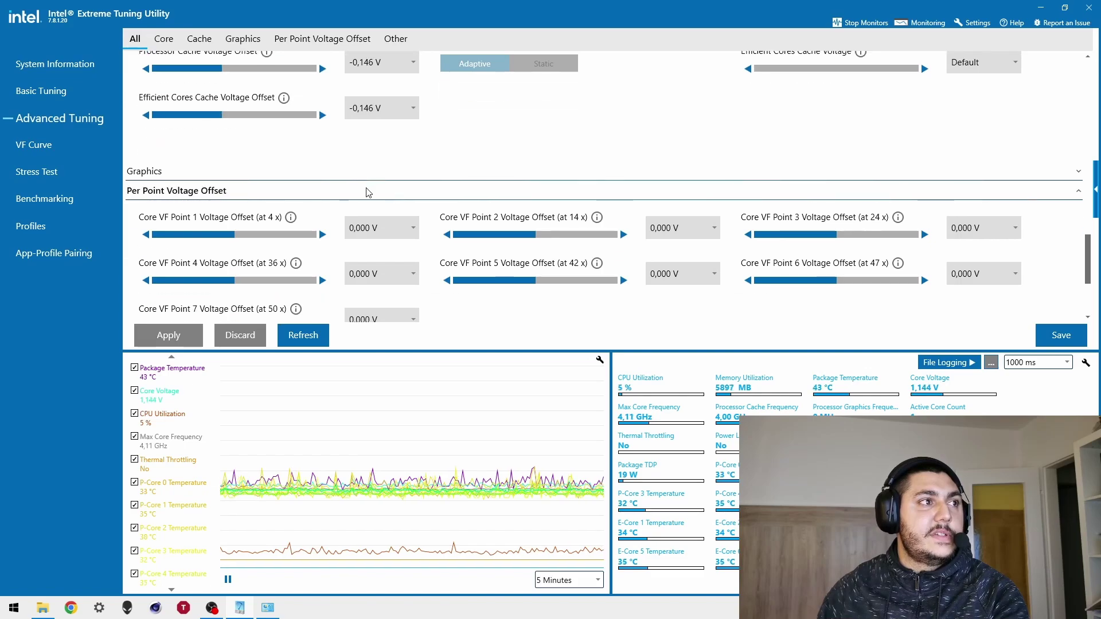
{"action": "scroll", "coordinate": [324, 202], "scroll_direction": "down", "scroll_amount": 1}
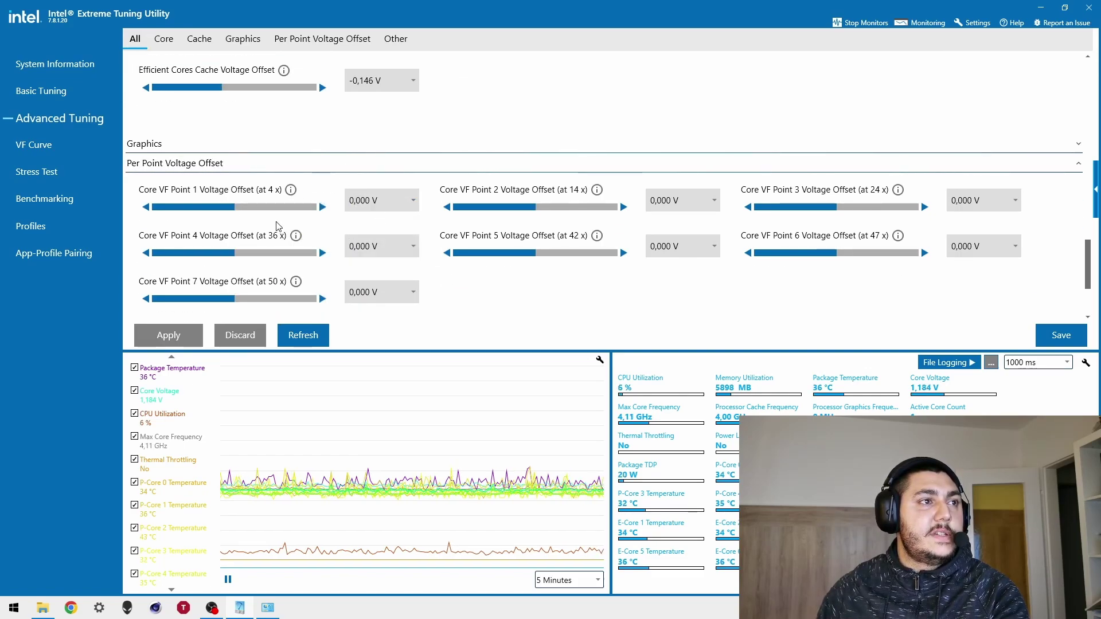
{"action": "scroll", "coordinate": [717, 303], "scroll_direction": "down", "scroll_amount": 1}
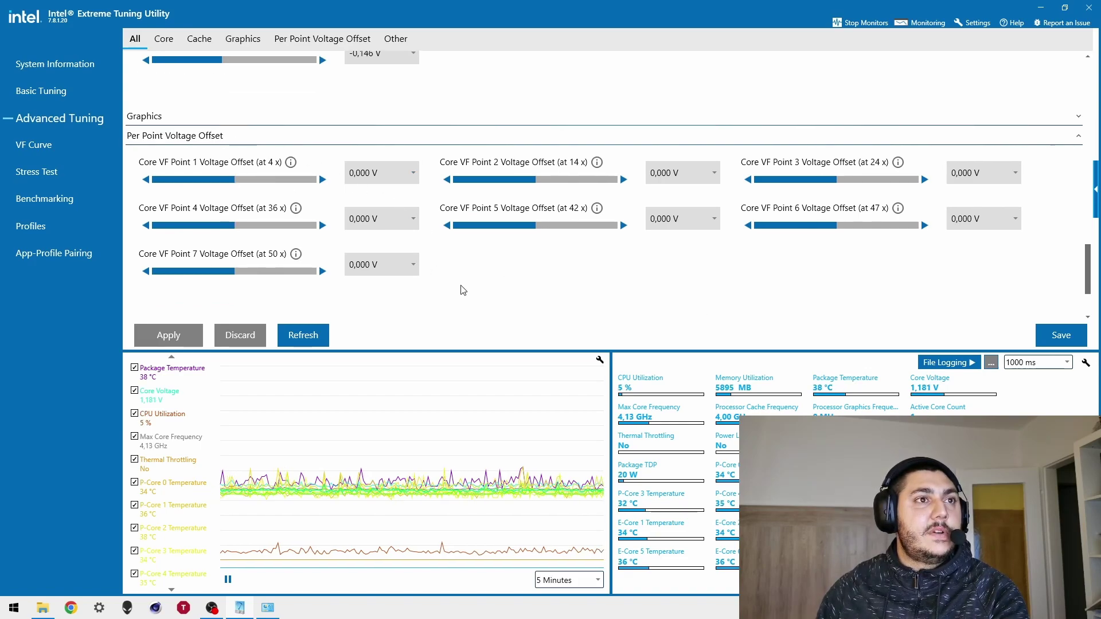
{"action": "scroll", "coordinate": [302, 216], "scroll_direction": "down", "scroll_amount": 1}
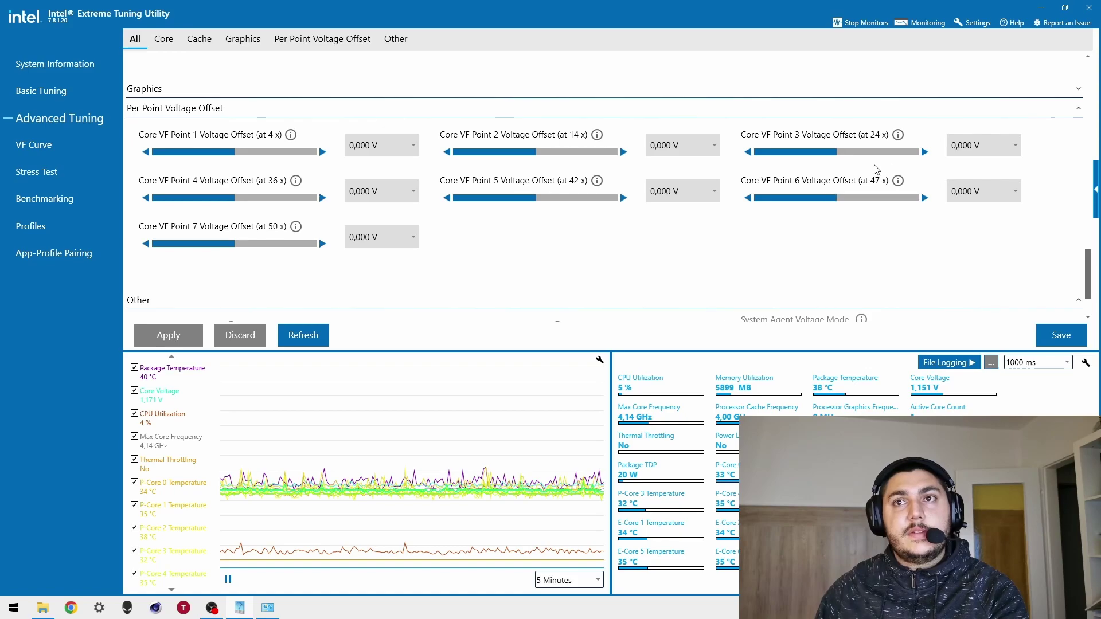
{"action": "scroll", "coordinate": [244, 269], "scroll_direction": "down", "scroll_amount": 2}
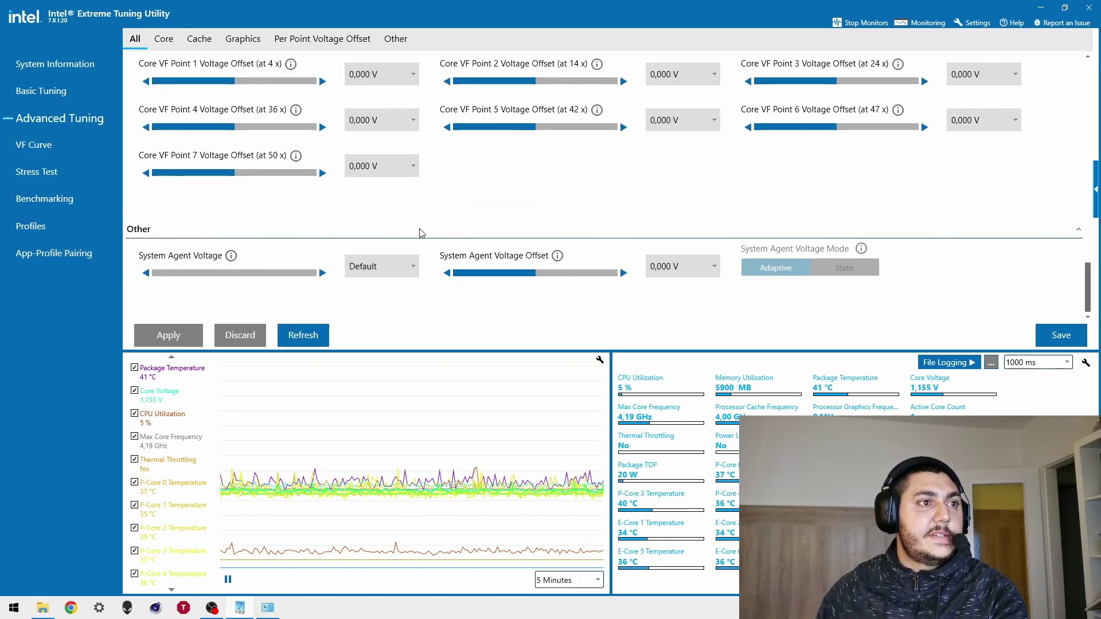
{"action": "scroll", "coordinate": [658, 232], "scroll_direction": "up", "scroll_amount": 2}
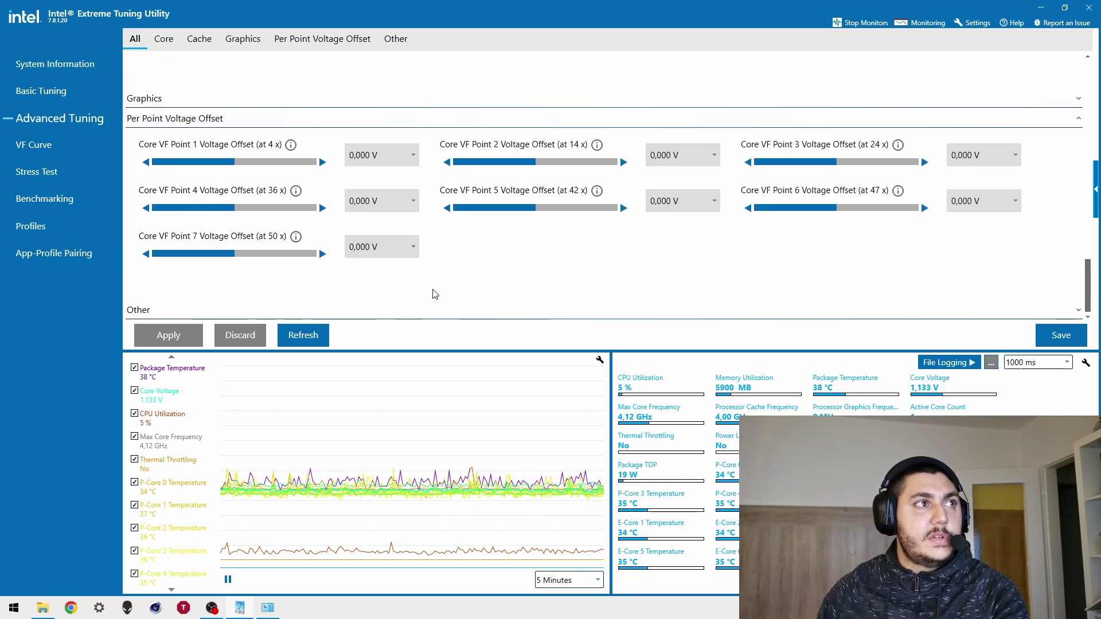
{"action": "left_click", "coordinate": [138, 310]}
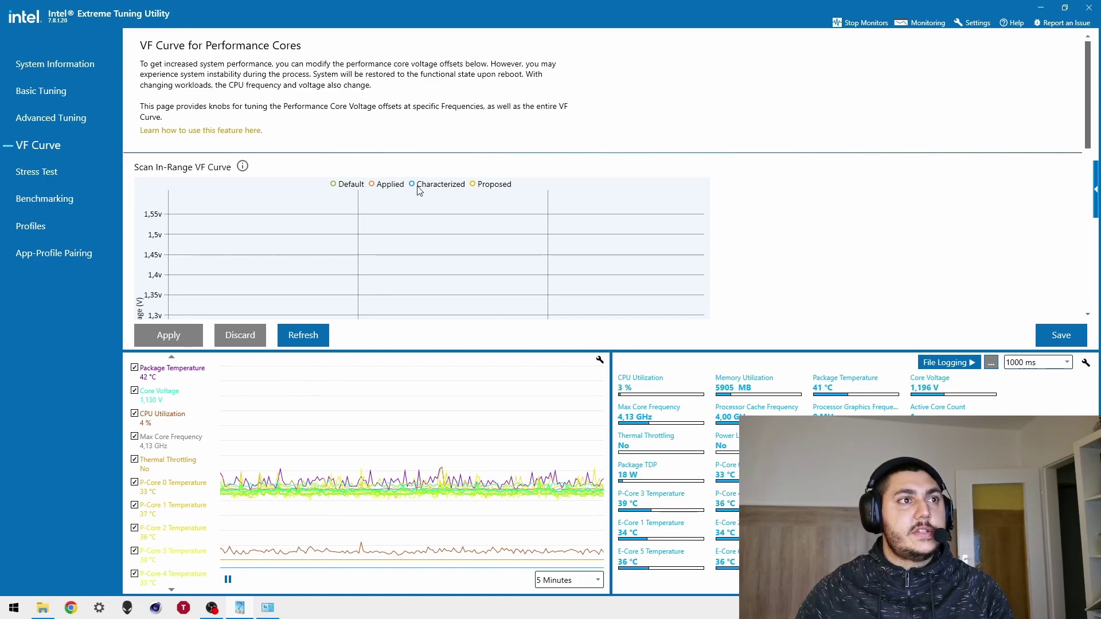
Step: Examine the VF Curve page, including the in-range curve graph, scan options, Selected Point Voltage Offset and Core Voltage Controls
{"action": "scroll", "coordinate": [189, 256], "scroll_direction": "down", "scroll_amount": 2}
{"action": "scroll", "coordinate": [189, 256], "scroll_direction": "up", "scroll_amount": 2}
{"action": "scroll", "coordinate": [305, 140], "scroll_direction": "down", "scroll_amount": 2}
{"action": "scroll", "coordinate": [305, 139], "scroll_direction": "down", "scroll_amount": 1}
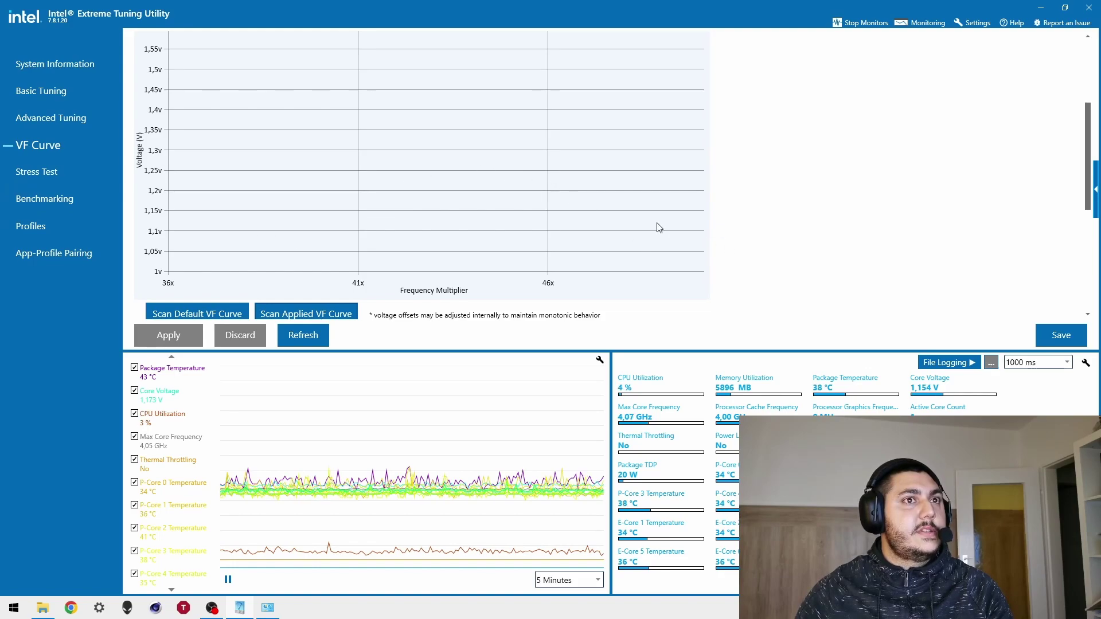
{"action": "scroll", "coordinate": [365, 206], "scroll_direction": "up", "scroll_amount": 3}
{"action": "scroll", "coordinate": [365, 213], "scroll_direction": "down", "scroll_amount": 6}
{"action": "scroll", "coordinate": [311, 131], "scroll_direction": "up", "scroll_amount": 2}
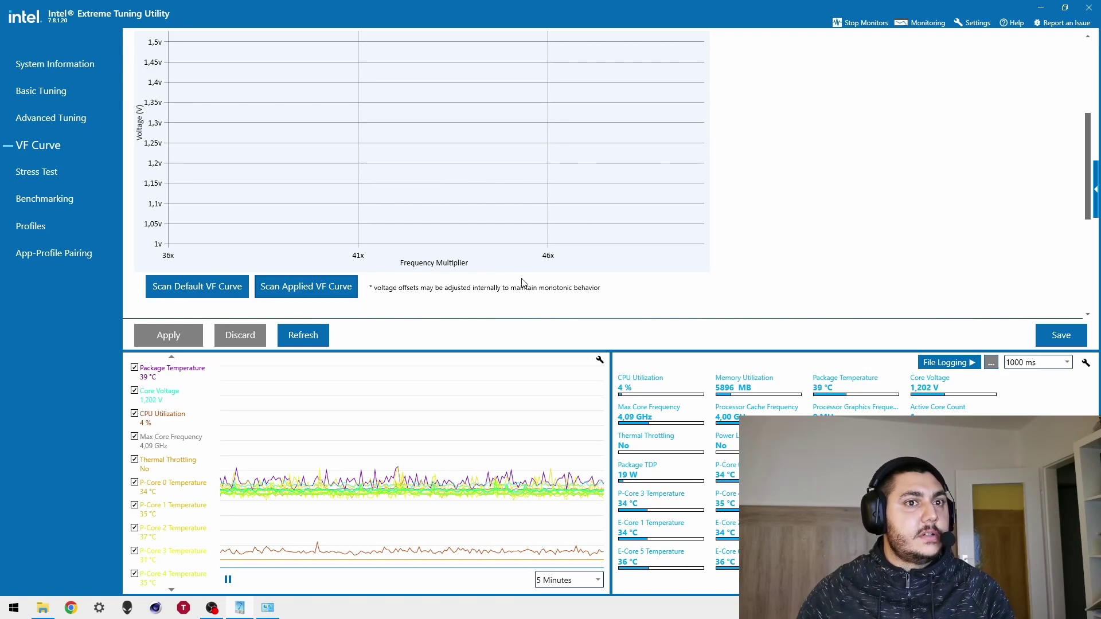
{"action": "scroll", "coordinate": [478, 263], "scroll_direction": "up", "scroll_amount": 4}
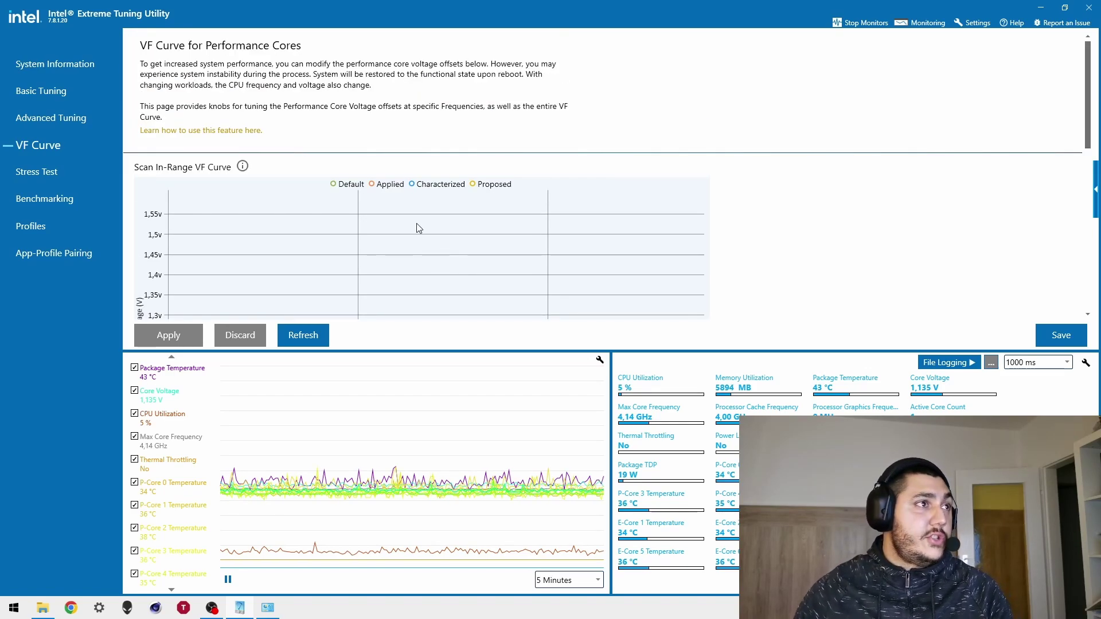
{"action": "scroll", "coordinate": [414, 211], "scroll_direction": "down", "scroll_amount": 2}
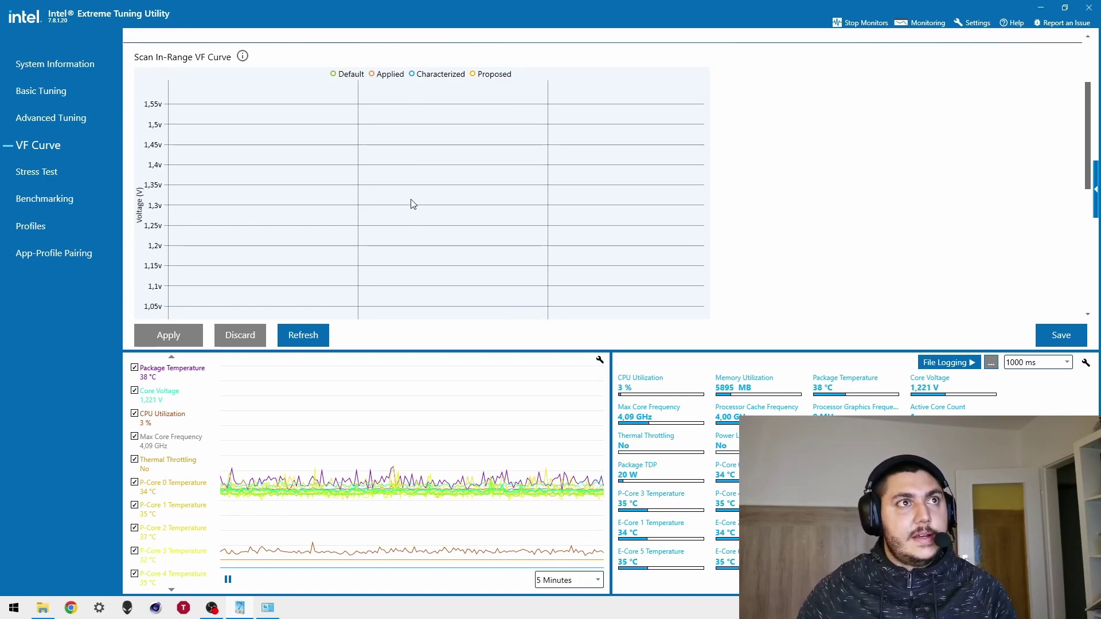
{"action": "scroll", "coordinate": [424, 232], "scroll_direction": "down", "scroll_amount": 2}
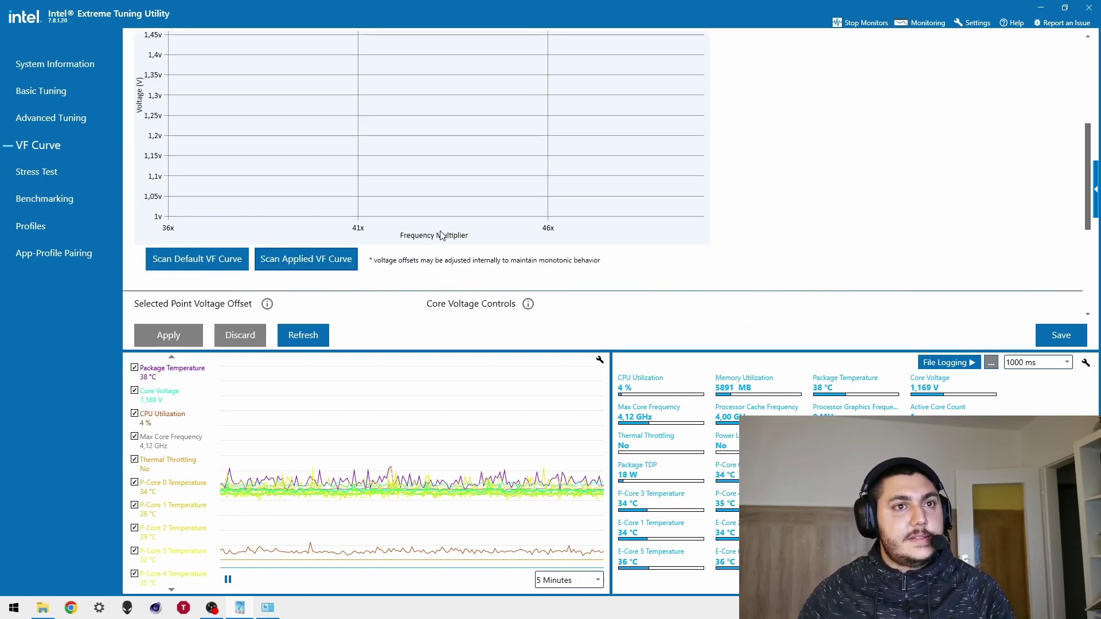
{"action": "scroll", "coordinate": [430, 232], "scroll_direction": "up", "scroll_amount": 4}
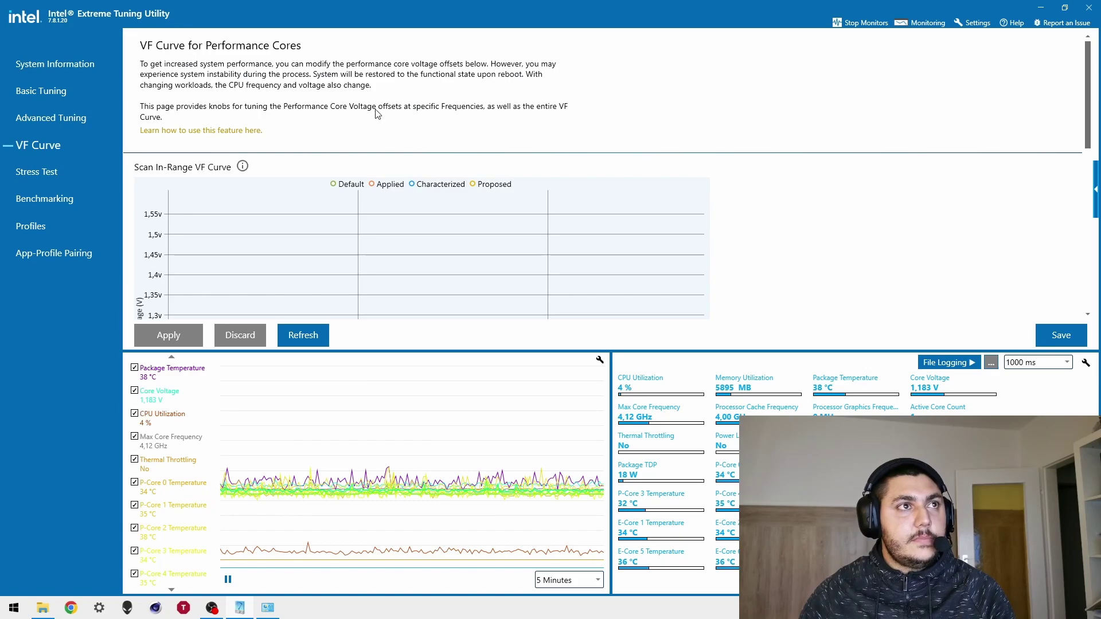
{"action": "scroll", "coordinate": [390, 255], "scroll_direction": "down", "scroll_amount": 5}
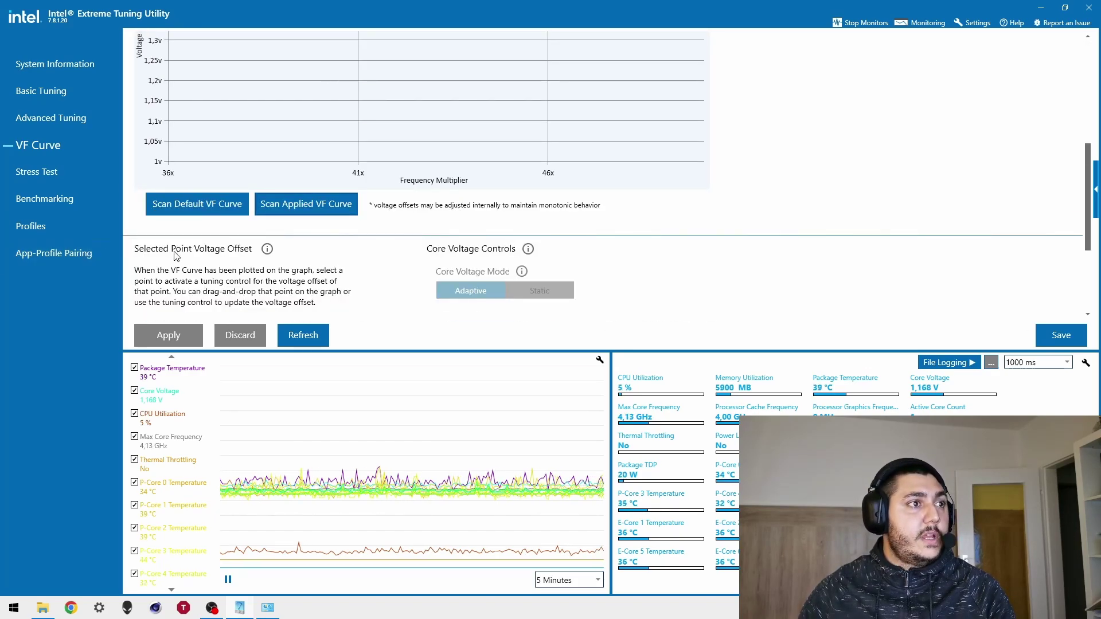
{"action": "scroll", "coordinate": [188, 242], "scroll_direction": "down", "scroll_amount": 1}
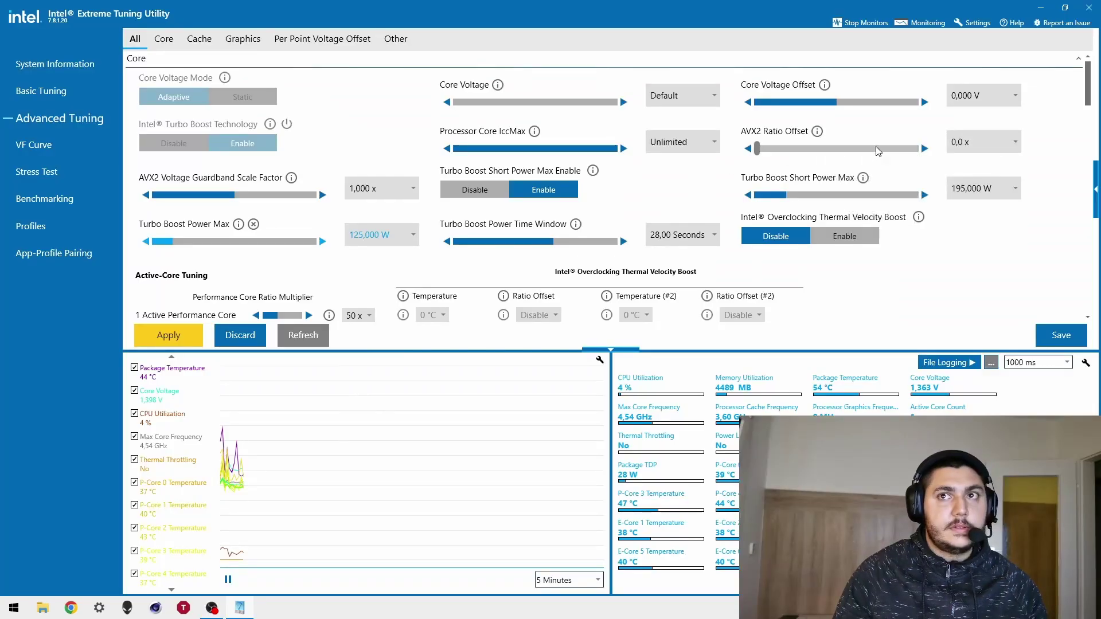
Step: Set the Core Voltage Offset to -0,145 V
{"action": "left_click", "coordinate": [982, 96]}
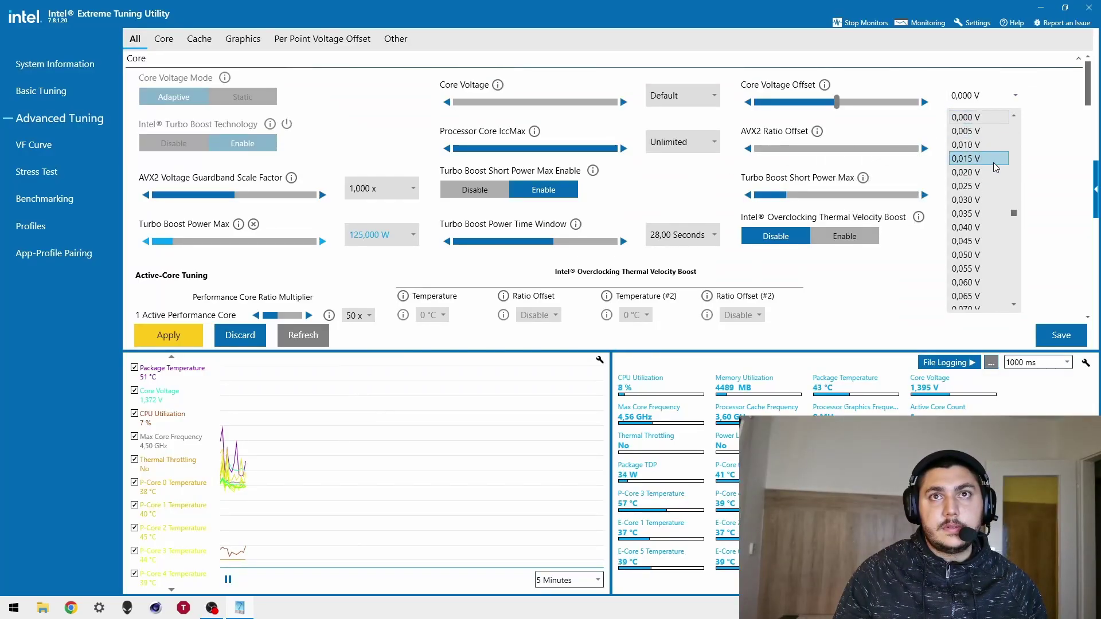
{"action": "scroll", "coordinate": [996, 166], "scroll_direction": "up", "scroll_amount": 7}
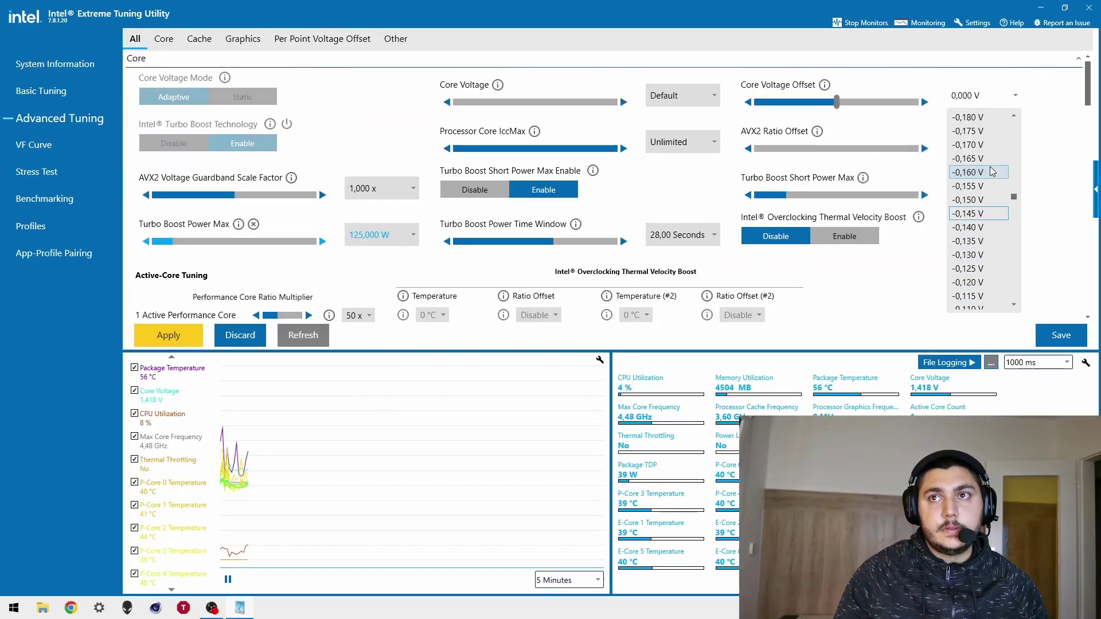
{"action": "left_click", "coordinate": [981, 214]}
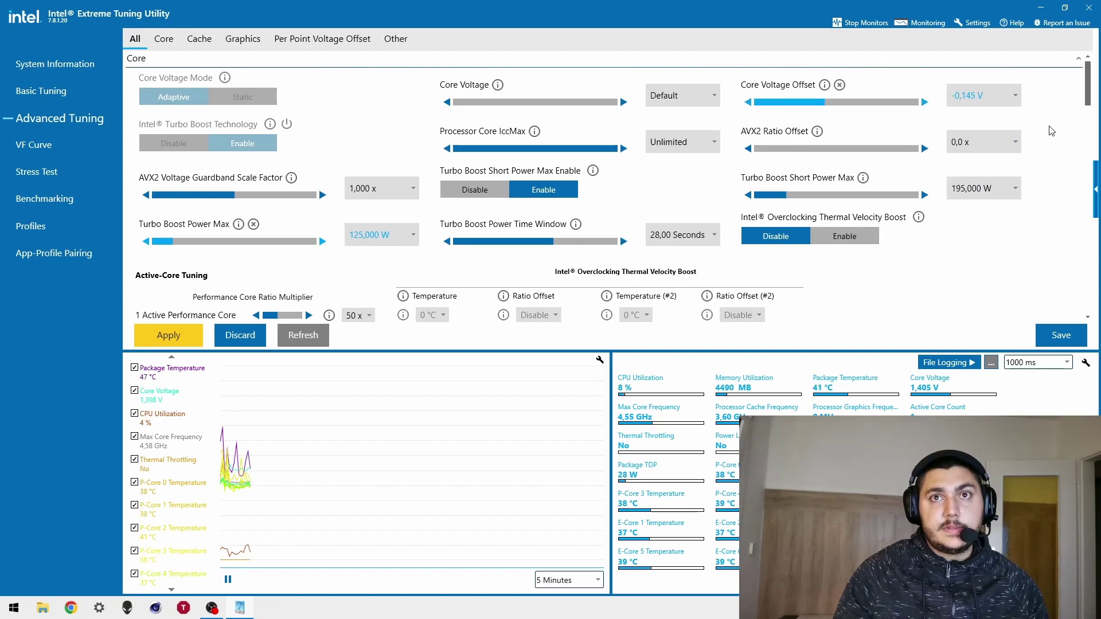
{"action": "left_click", "coordinate": [1004, 190]}
{"action": "scroll", "coordinate": [994, 255], "scroll_direction": "up", "scroll_amount": 20}
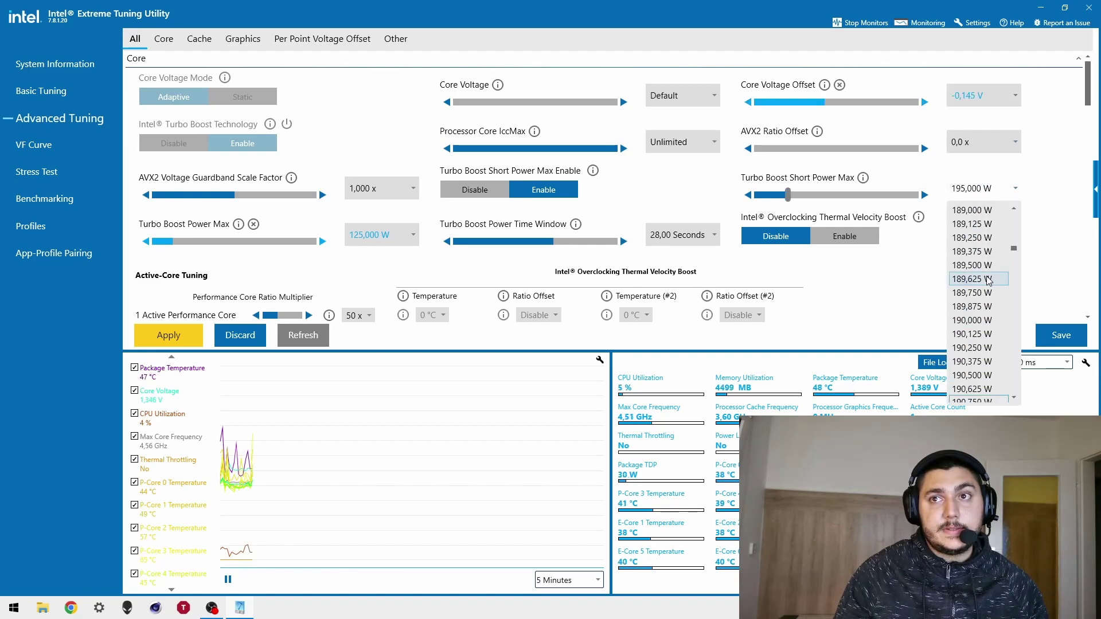
{"action": "left_click", "coordinate": [1013, 255]}
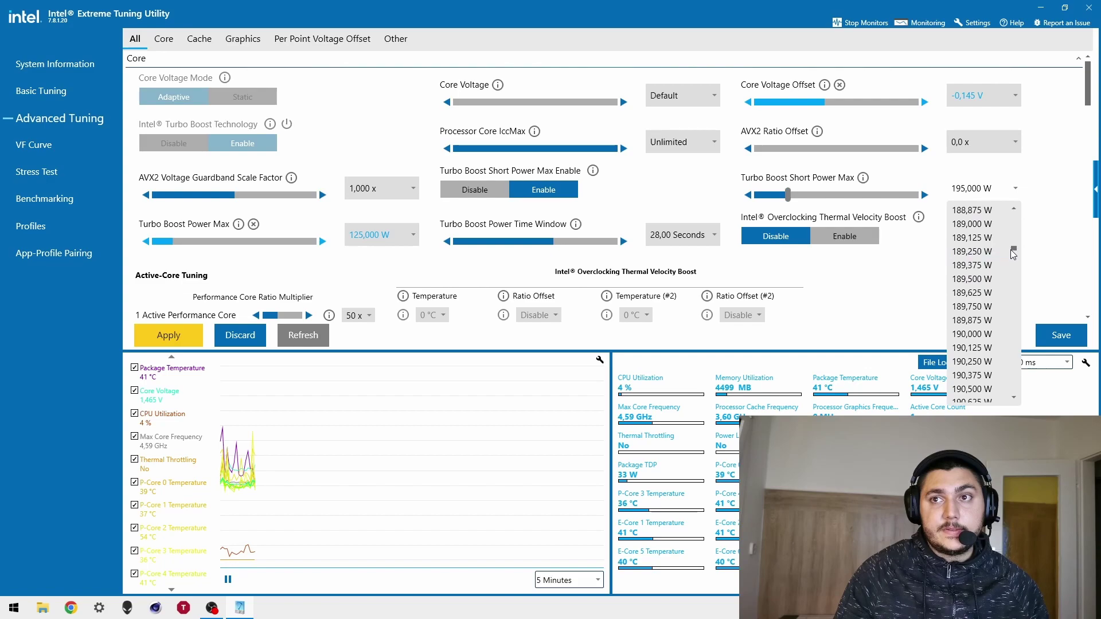
{"action": "left_click_drag", "start_coordinate": [1013, 248], "coordinate": [1012, 236]}
{"action": "left_click", "coordinate": [1042, 171]}
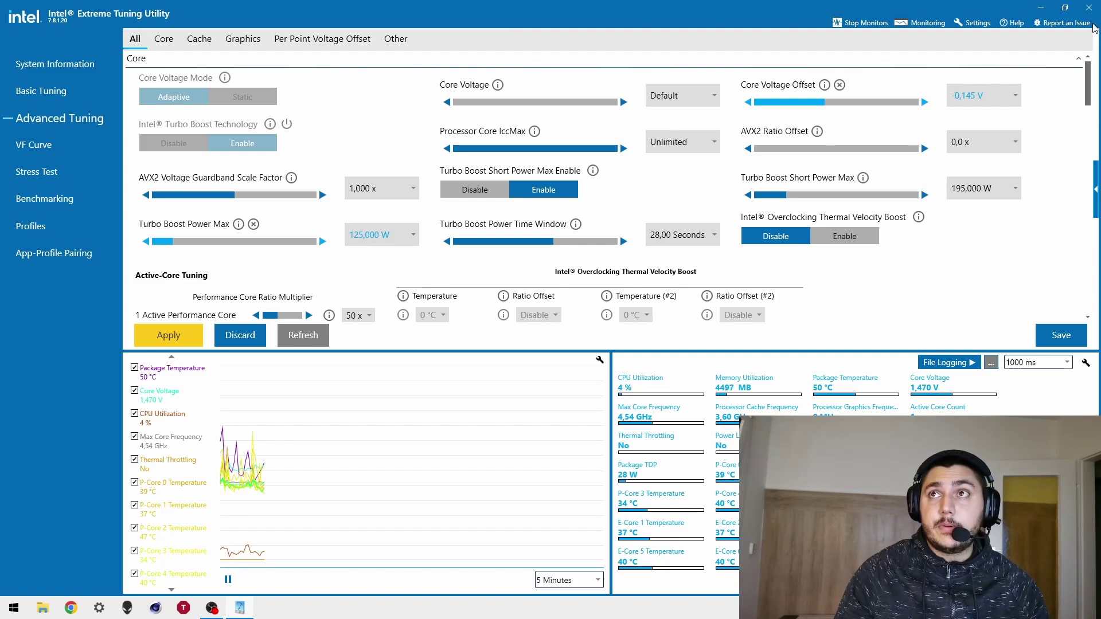
Step: Close the tuning utility, end its remaining eXtreme Tuning Utility process in Task Manager, and close Task Manager
{"action": "left_click", "coordinate": [1088, 7]}
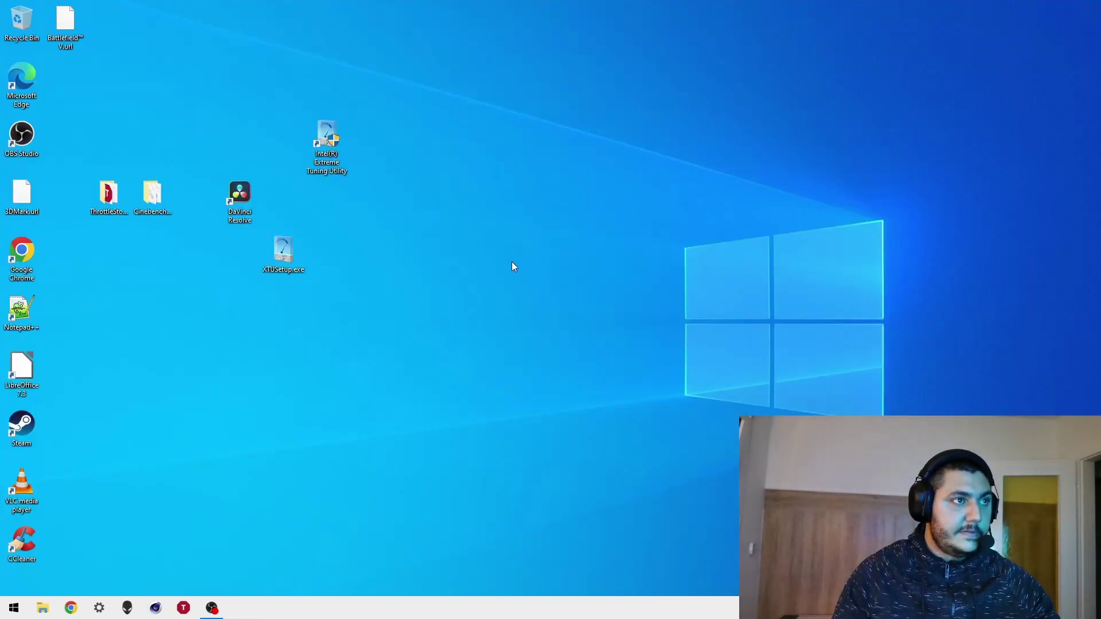
{"action": "key", "text": "ctrl+shift+Escape"}
{"action": "left_click", "coordinate": [261, 106]}
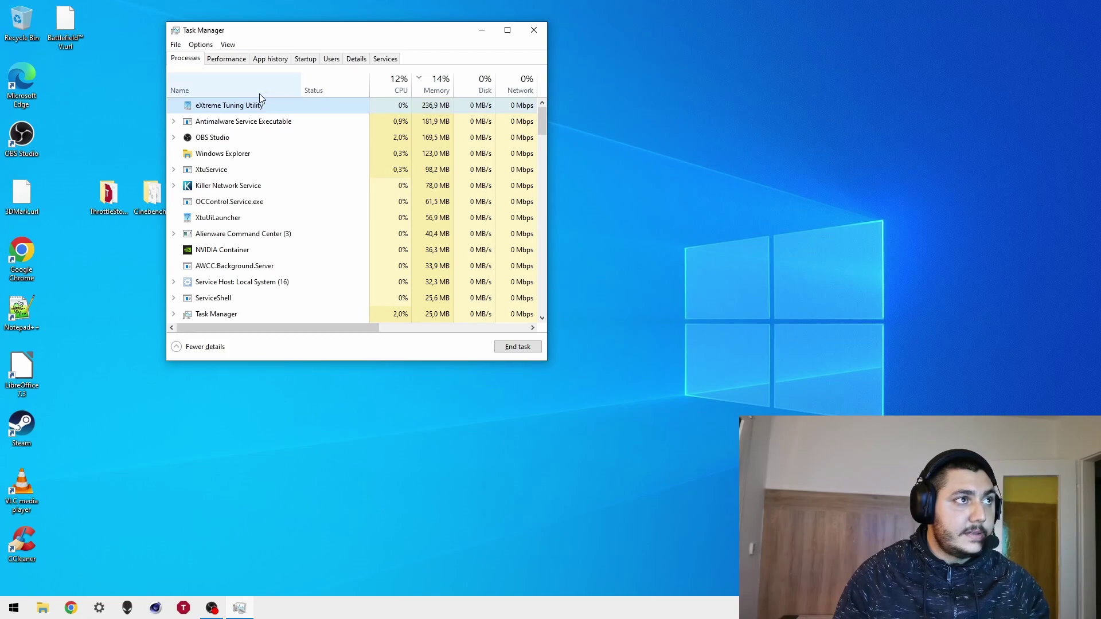
{"action": "key", "text": "Delete"}
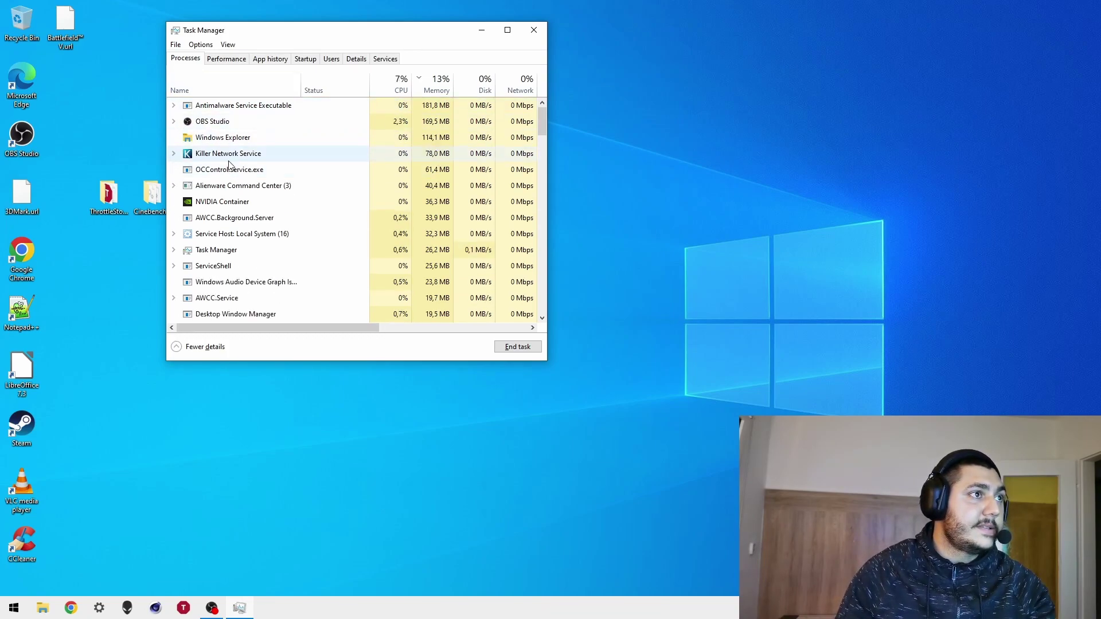
{"action": "left_click", "coordinate": [532, 31]}
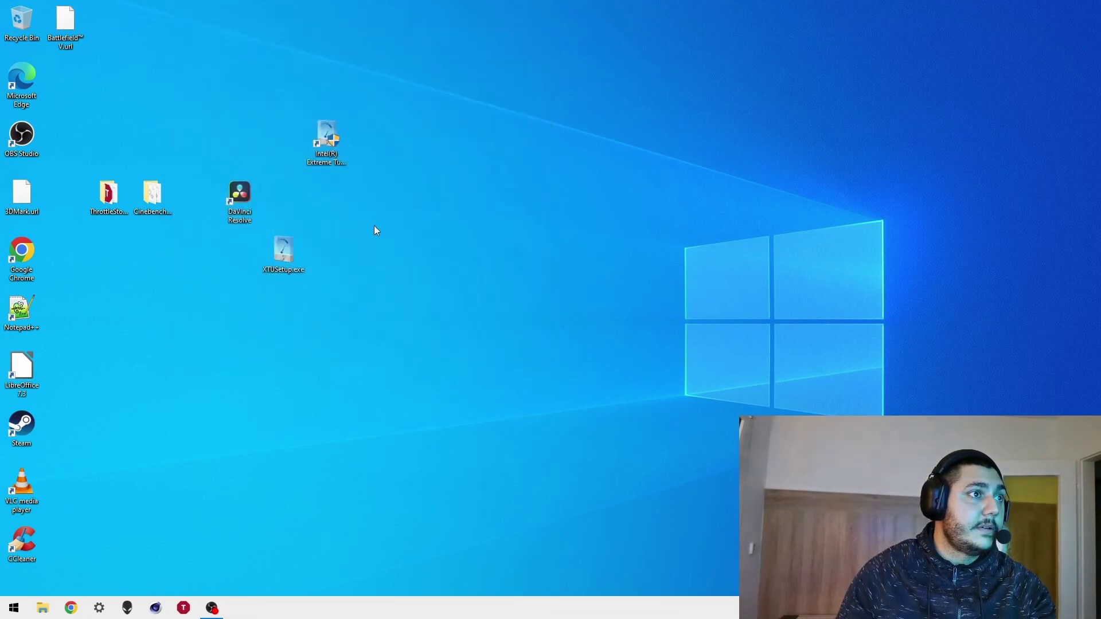
Step: Start ThrottleStop, accept its existing Turbo FIVR Control settings, and move its main window clear of the desktop shortcuts
{"action": "left_click", "coordinate": [182, 609]}
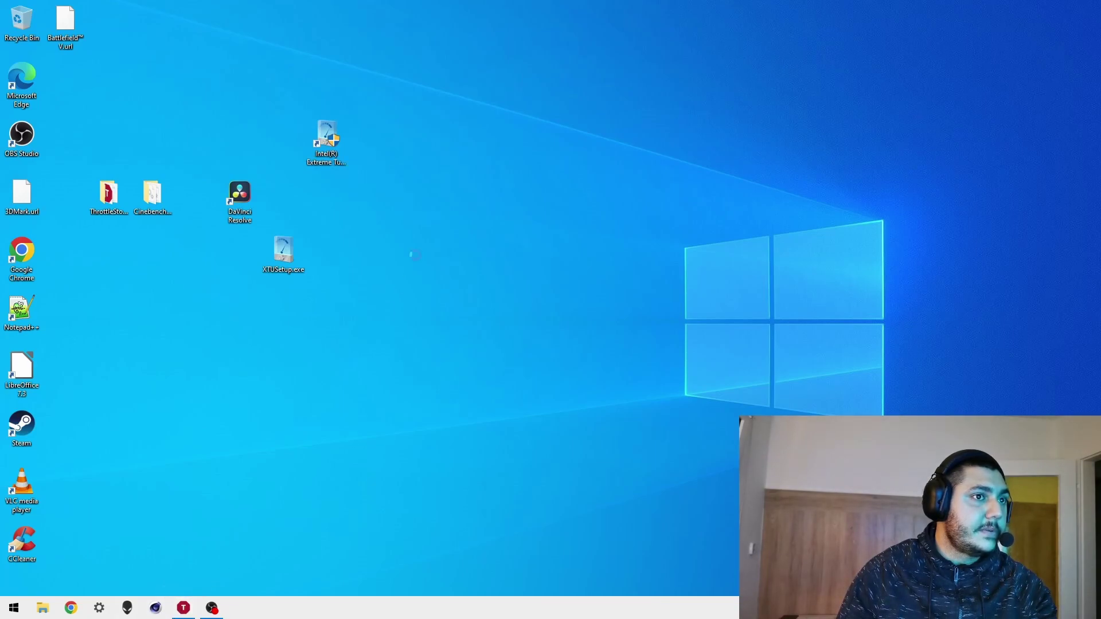
{"action": "left_click", "coordinate": [466, 248]}
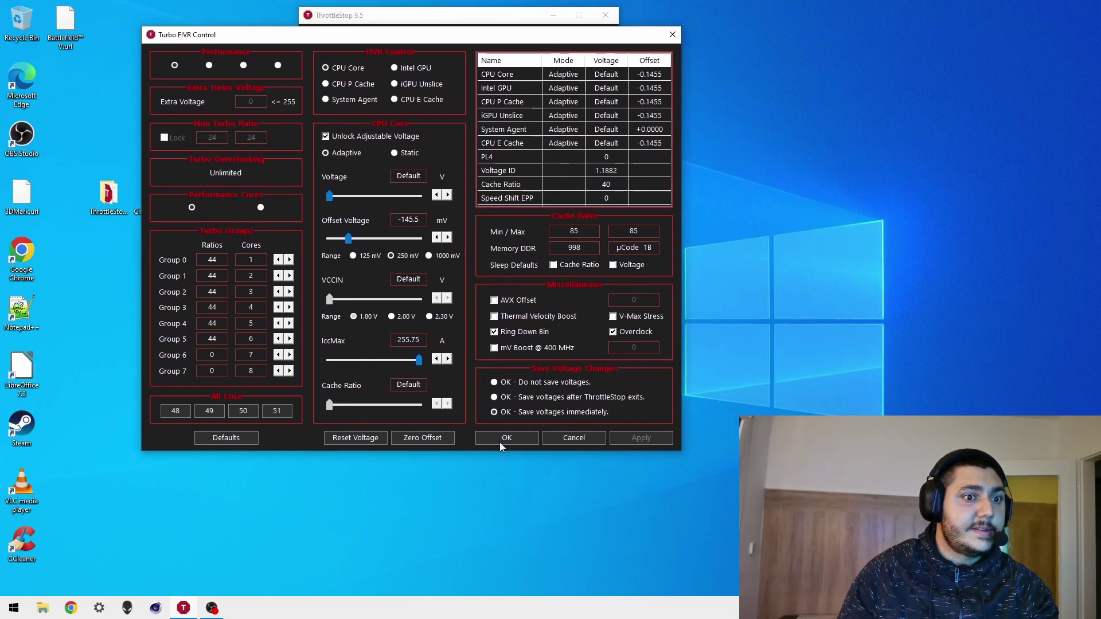
{"action": "left_click", "coordinate": [507, 441]}
{"action": "left_click_drag", "start_coordinate": [481, 17], "coordinate": [932, 26]}
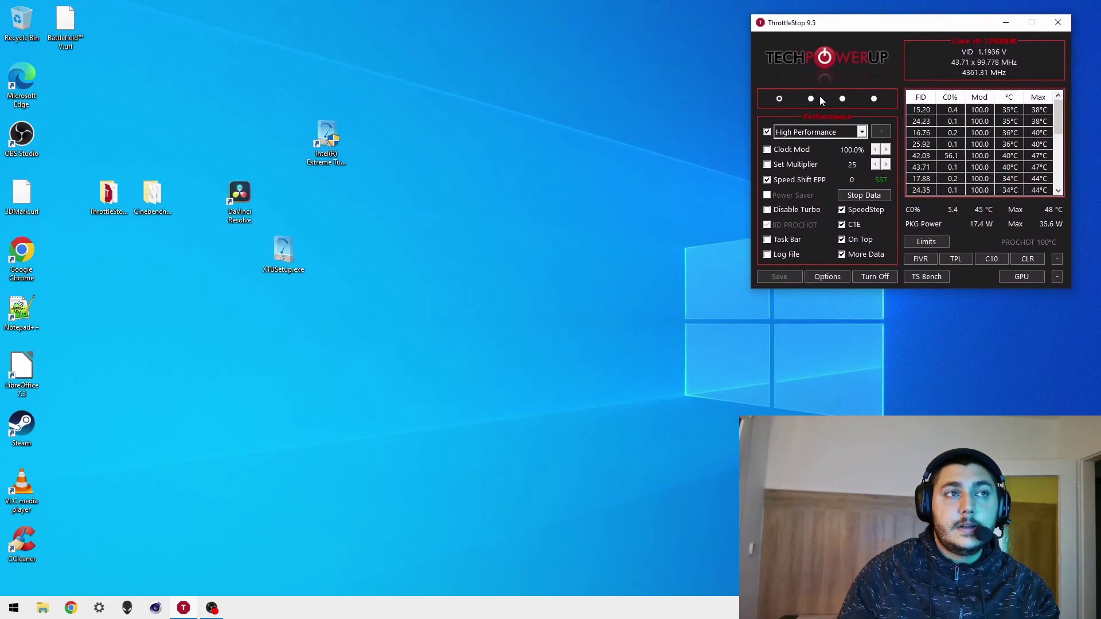
Step: Launch Intel Extreme Tuning Utility, continue past the unexpected-exit notice, and minimize ThrottleStop
{"action": "double_click", "coordinate": [311, 140]}
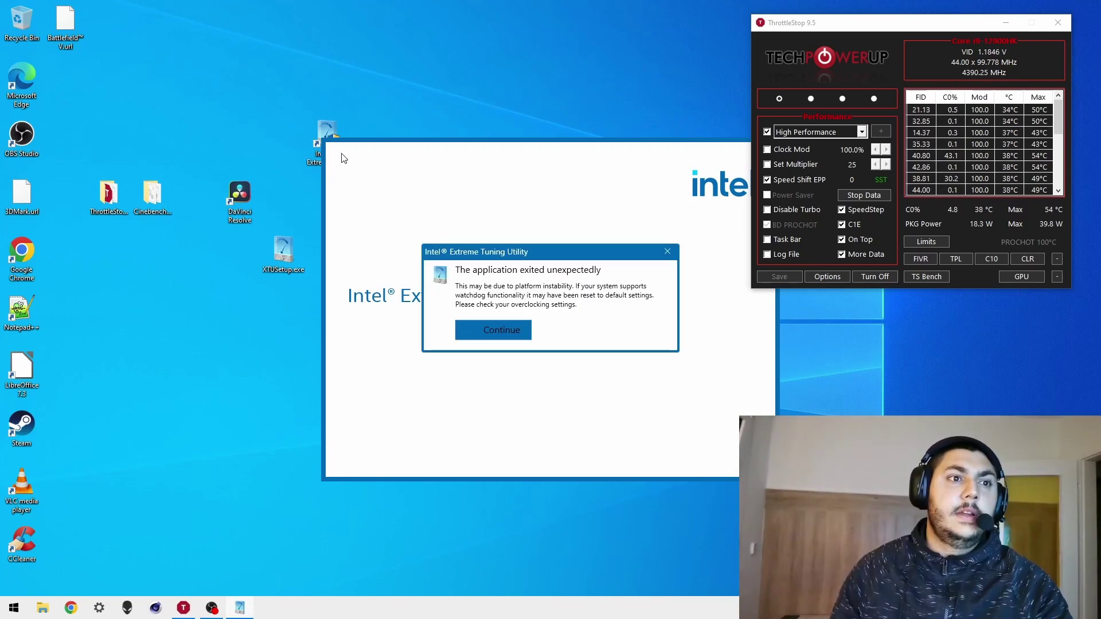
{"action": "left_click", "coordinate": [502, 331]}
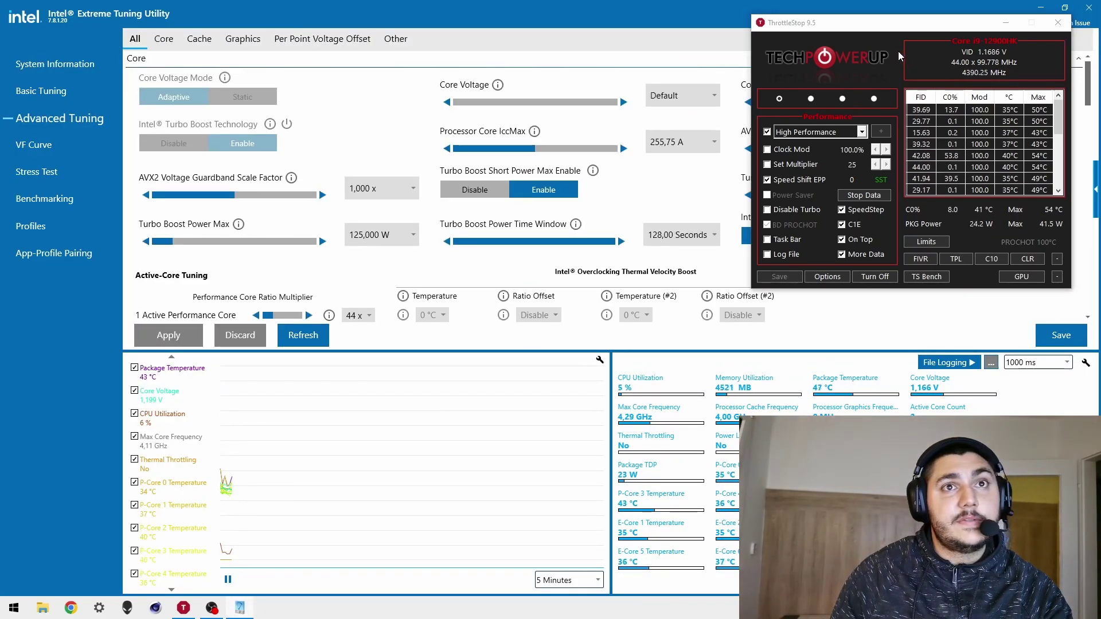
{"action": "left_click_drag", "start_coordinate": [907, 27], "coordinate": [592, 85]}
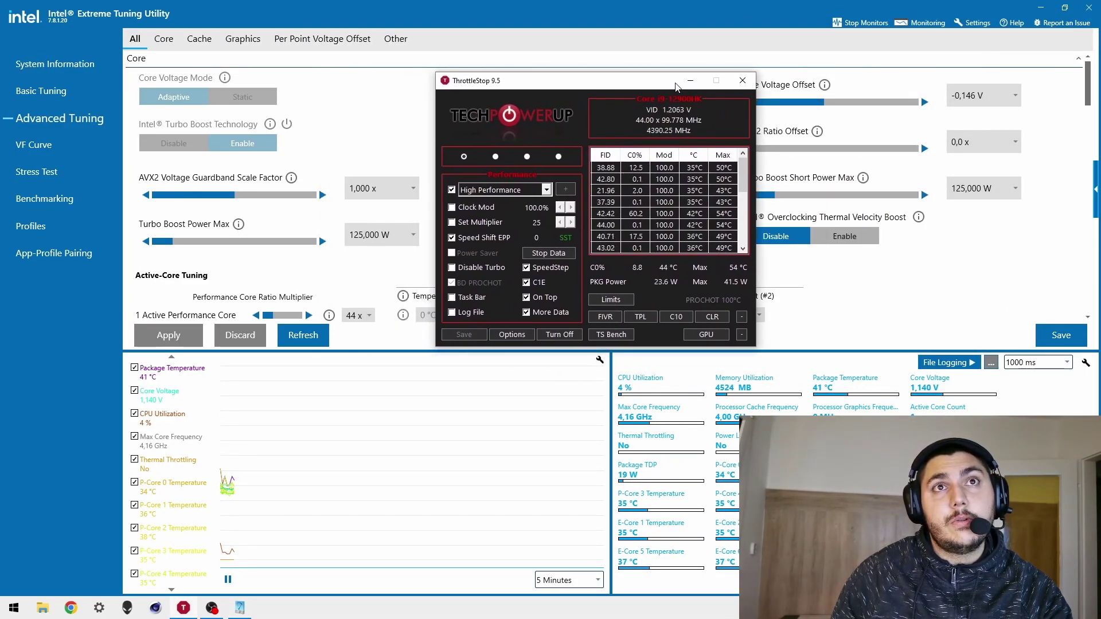
{"action": "left_click", "coordinate": [688, 82]}
Step: Examine all Advanced Tuning sections for the settings carried over from ThrottleStop, including core, per-core, cache, graphics and System Agent voltage offsets
{"action": "left_click", "coordinate": [584, 58]}
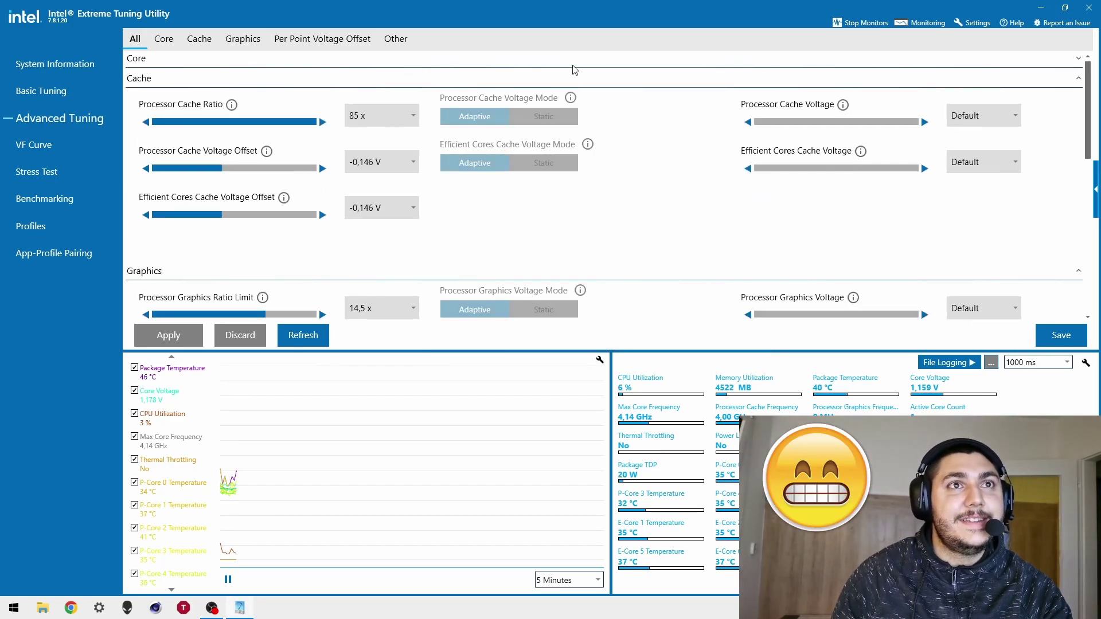
{"action": "left_click", "coordinate": [152, 61]}
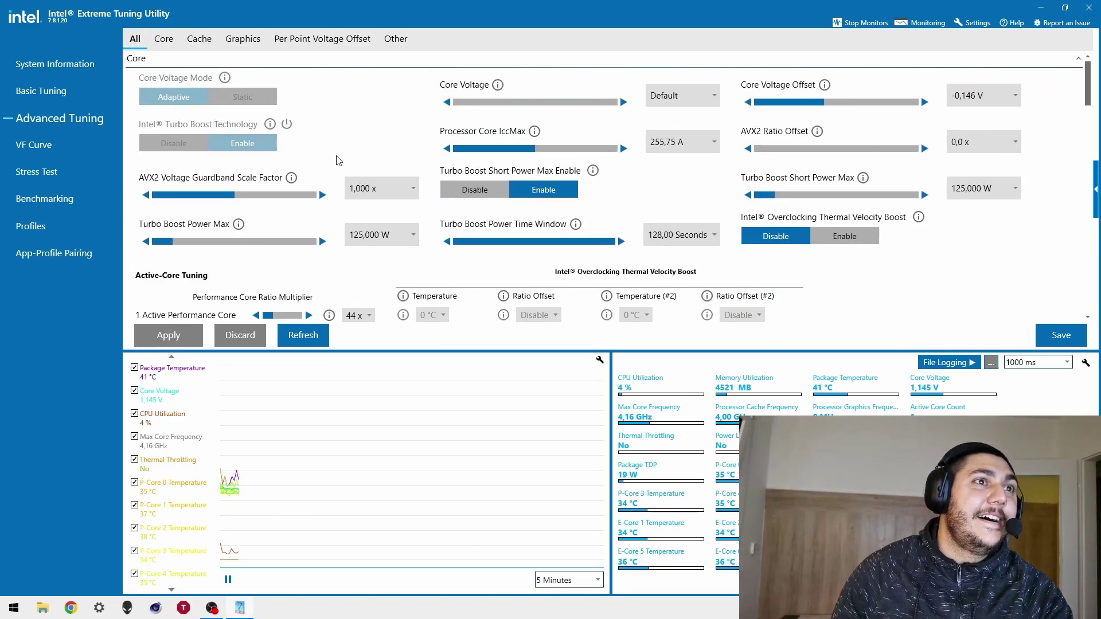
{"action": "scroll", "coordinate": [407, 147], "scroll_direction": "down", "scroll_amount": 1}
{"action": "scroll", "coordinate": [396, 144], "scroll_direction": "up", "scroll_amount": 1}
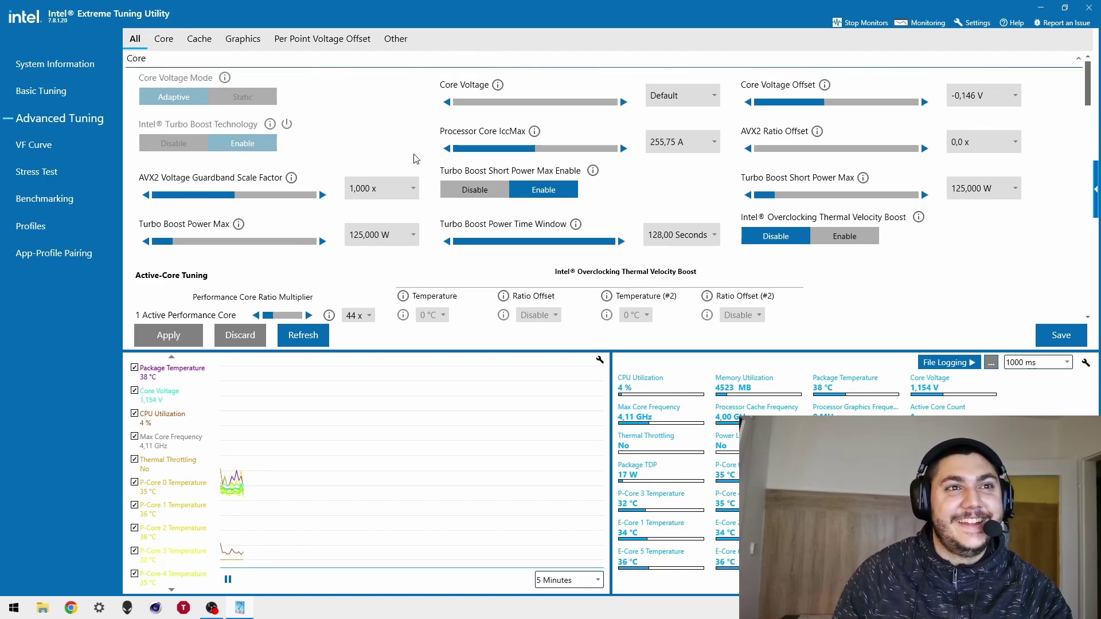
{"action": "scroll", "coordinate": [415, 141], "scroll_direction": "down", "scroll_amount": 20}
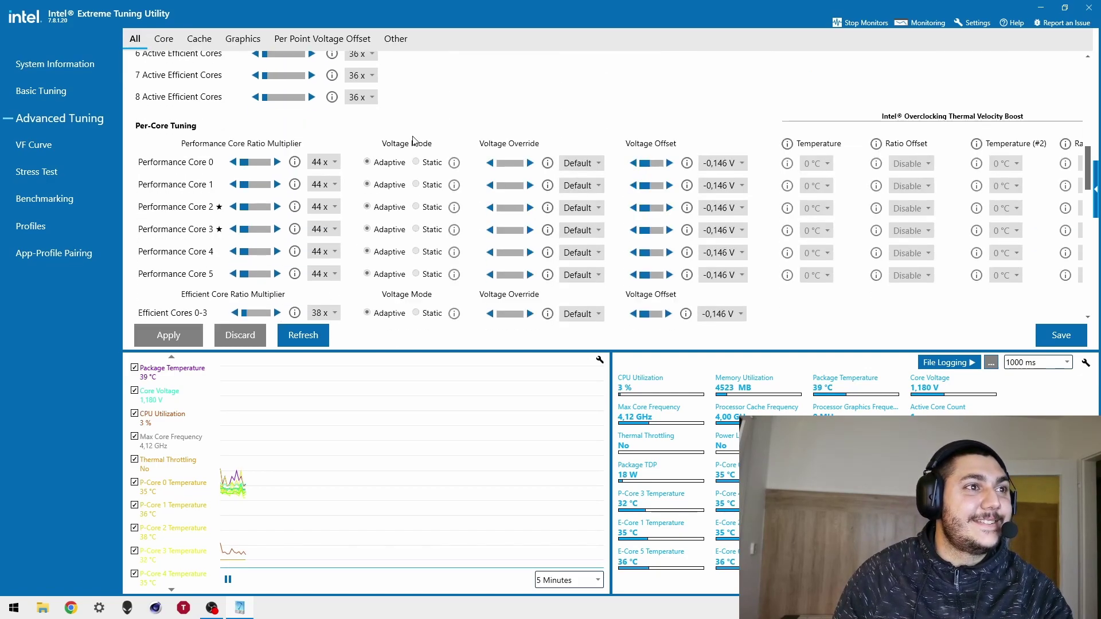
{"action": "scroll", "coordinate": [502, 172], "scroll_direction": "down", "scroll_amount": 5}
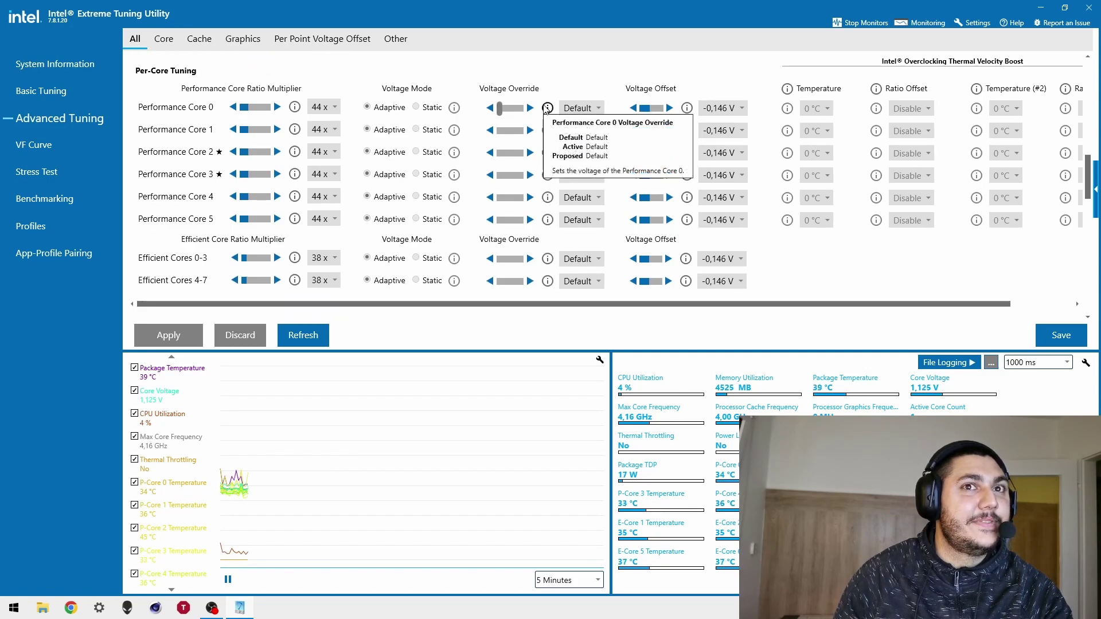
{"action": "scroll", "coordinate": [447, 211], "scroll_direction": "down", "scroll_amount": 12}
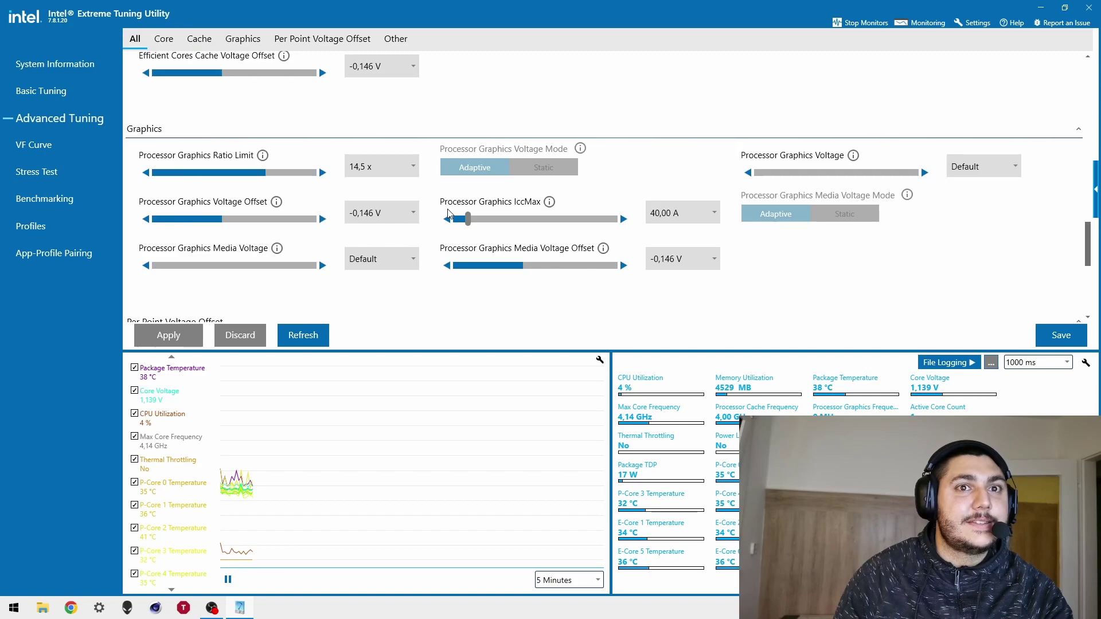
{"action": "scroll", "coordinate": [449, 214], "scroll_direction": "down", "scroll_amount": 3}
{"action": "scroll", "coordinate": [450, 213], "scroll_direction": "down", "scroll_amount": 7}
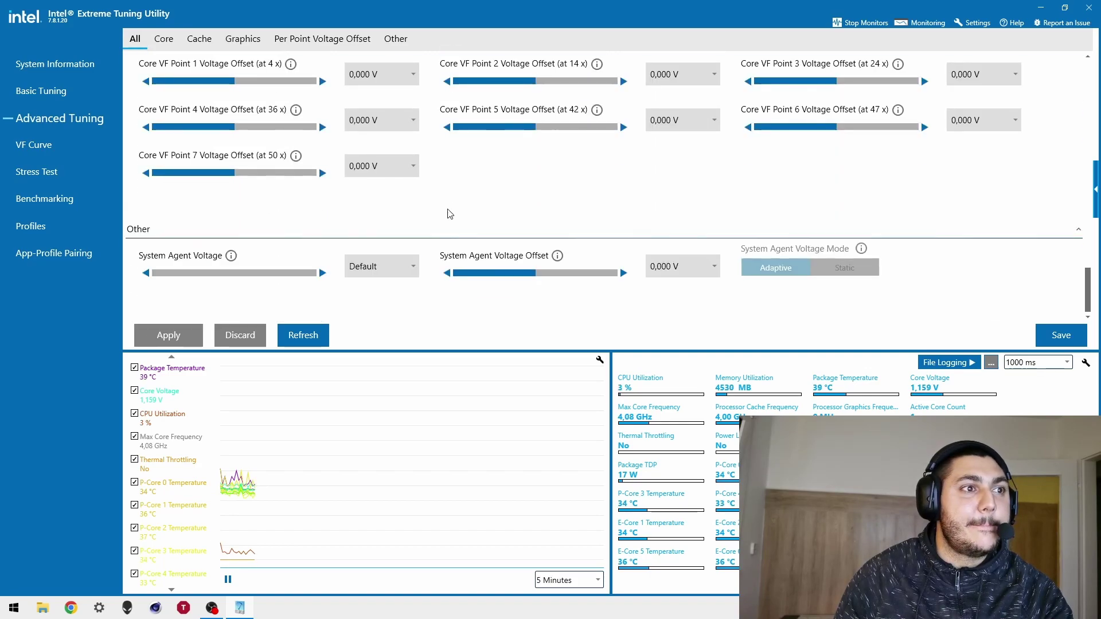
{"action": "scroll", "coordinate": [449, 211], "scroll_direction": "up", "scroll_amount": 20}
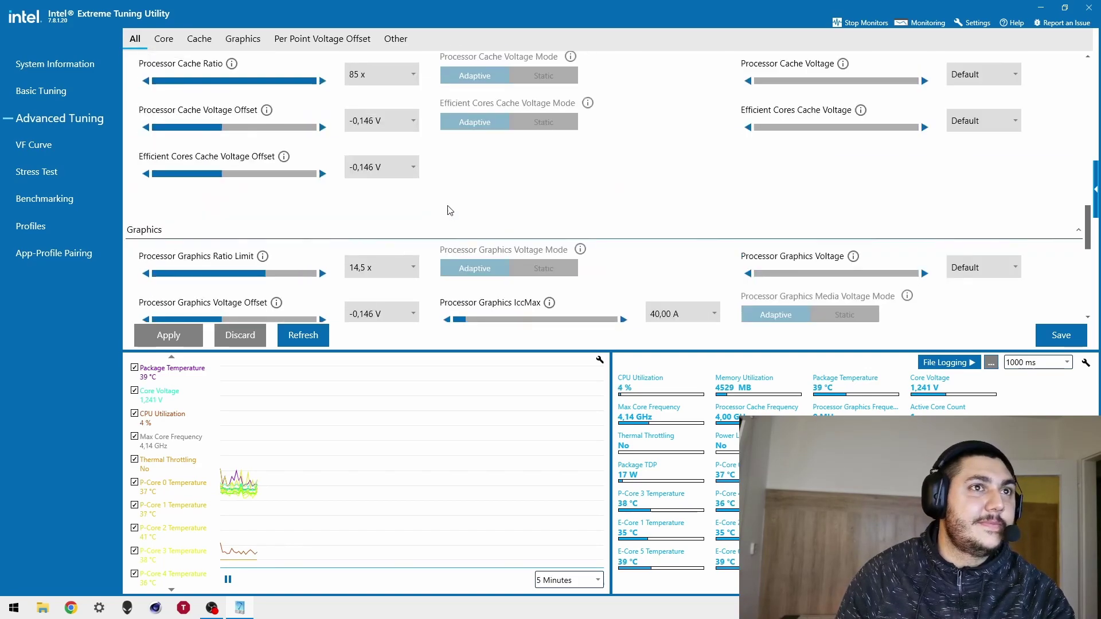
{"action": "scroll", "coordinate": [448, 206], "scroll_direction": "up", "scroll_amount": 11}
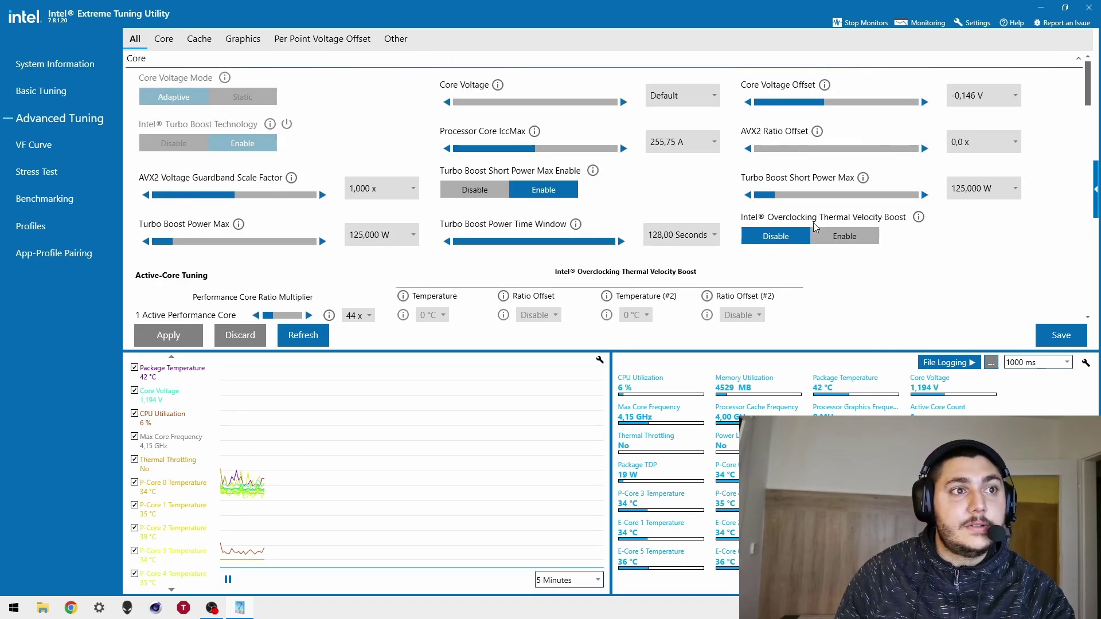
Step: Save the current tuning settings as a profile named ThrottleStopSettings44
{"action": "left_click", "coordinate": [1059, 335]}
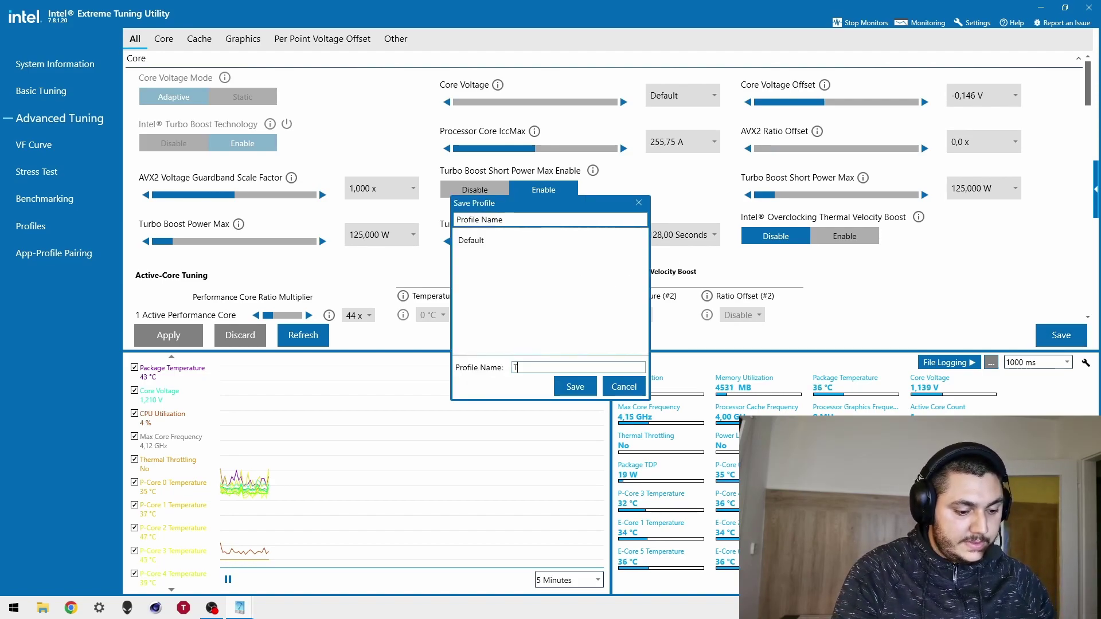
{"action": "type", "text": "ThrottleStop"}
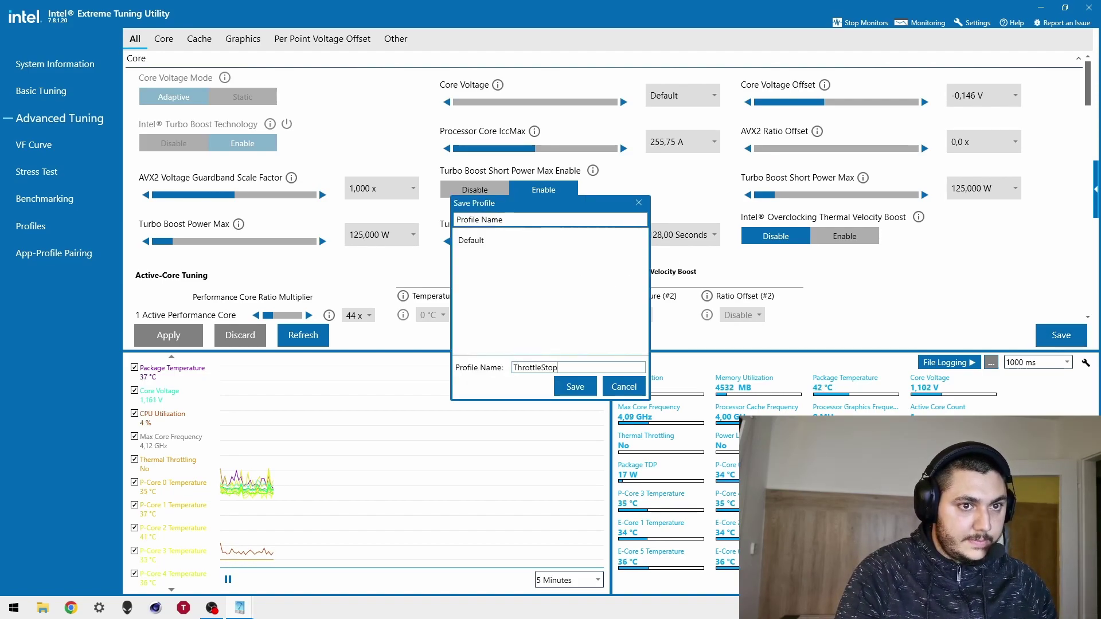
{"action": "type", "text": "Settings44"}
{"action": "left_click", "coordinate": [555, 385]}
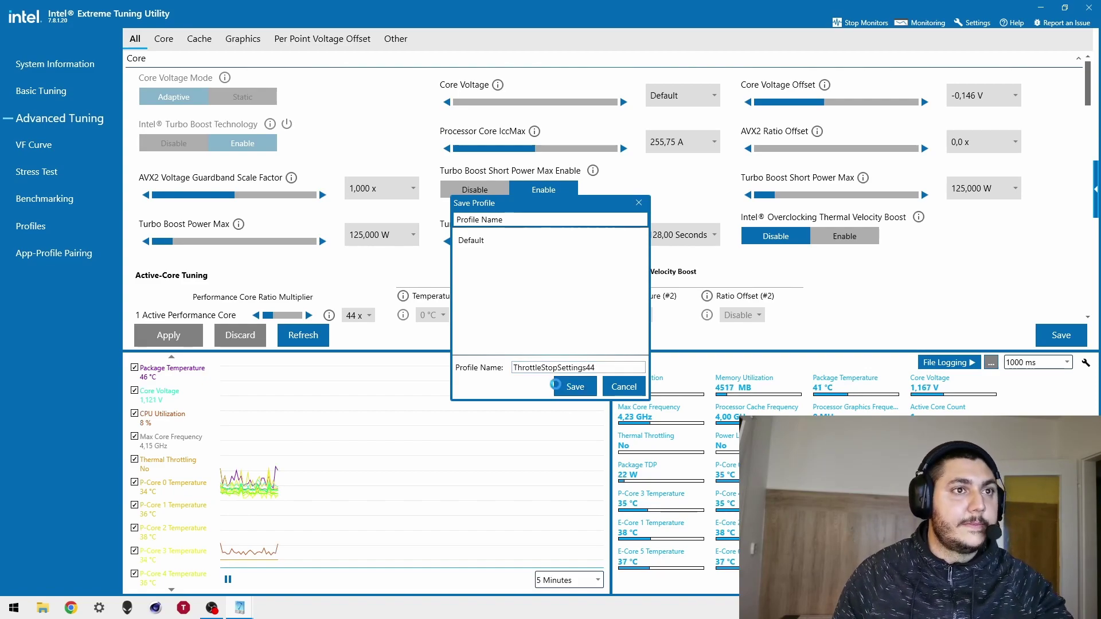
Step: Minimize the tuning utility, check the running processes in Task Manager, and minimize Task Manager
{"action": "left_click", "coordinate": [1040, 8]}
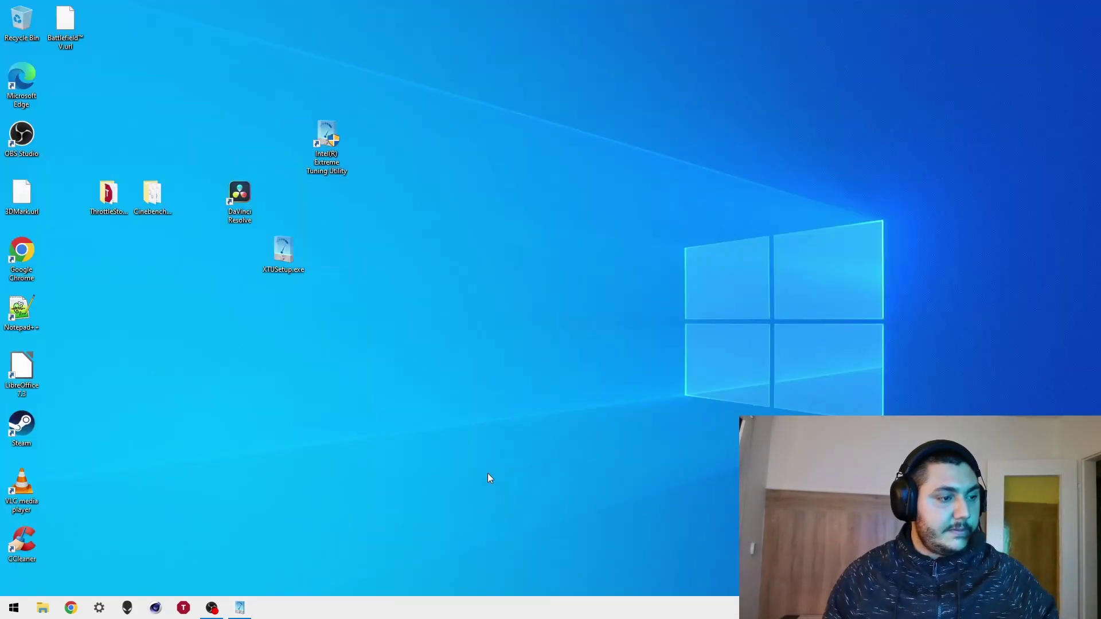
{"action": "key", "text": "ctrl+shift+Escape"}
{"action": "scroll", "coordinate": [262, 220], "scroll_direction": "down", "scroll_amount": 3}
{"action": "scroll", "coordinate": [262, 220], "scroll_direction": "up", "scroll_amount": 3}
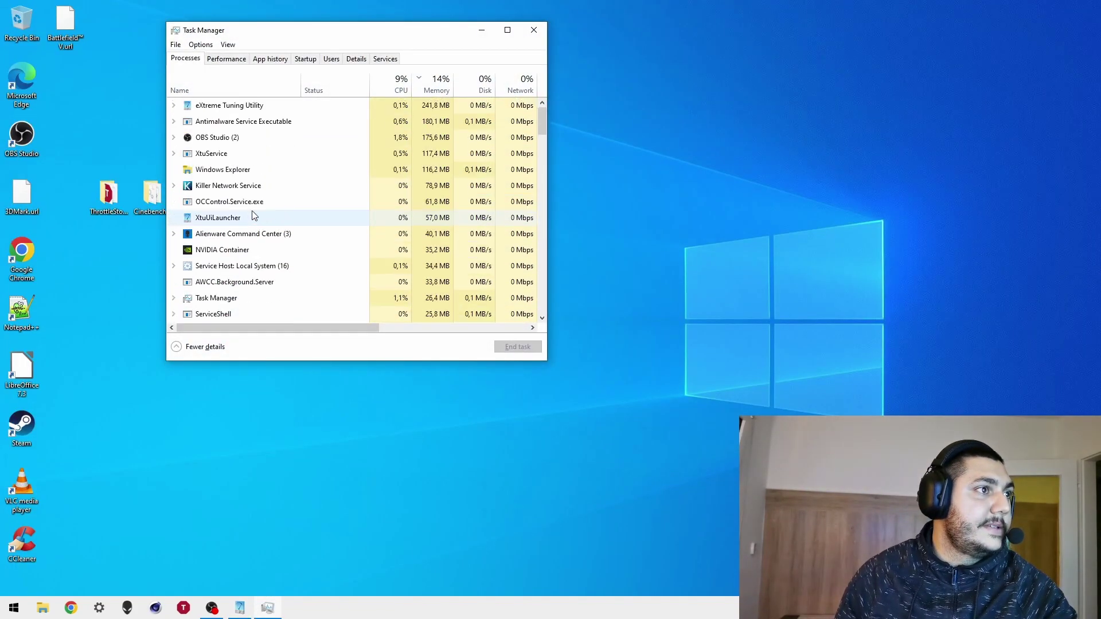
{"action": "left_click", "coordinate": [480, 31]}
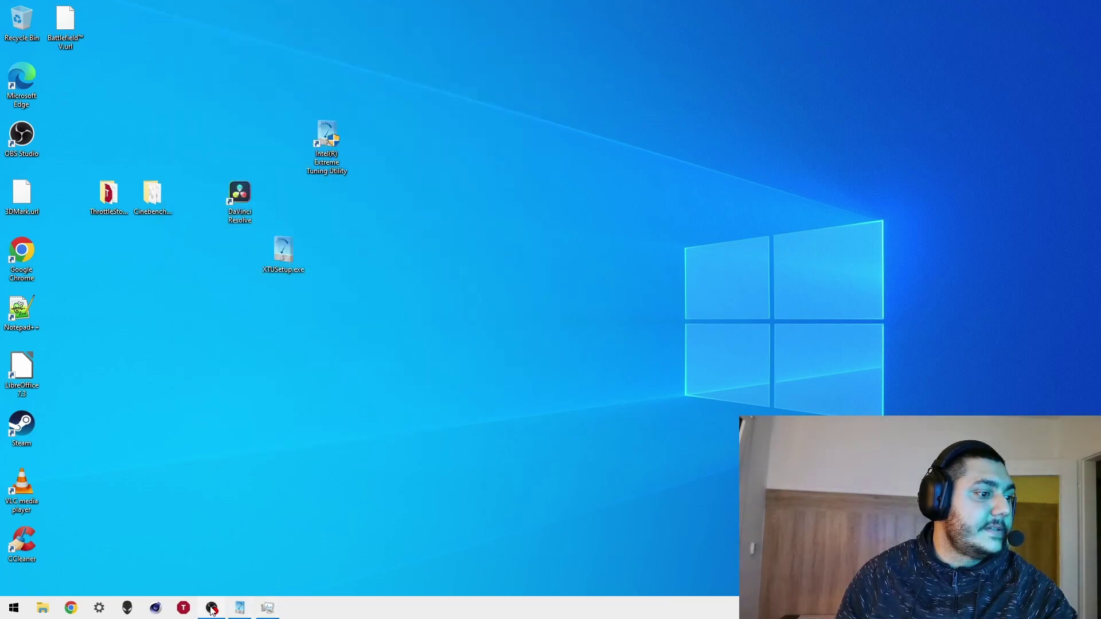
{"action": "left_click", "coordinate": [183, 609]}
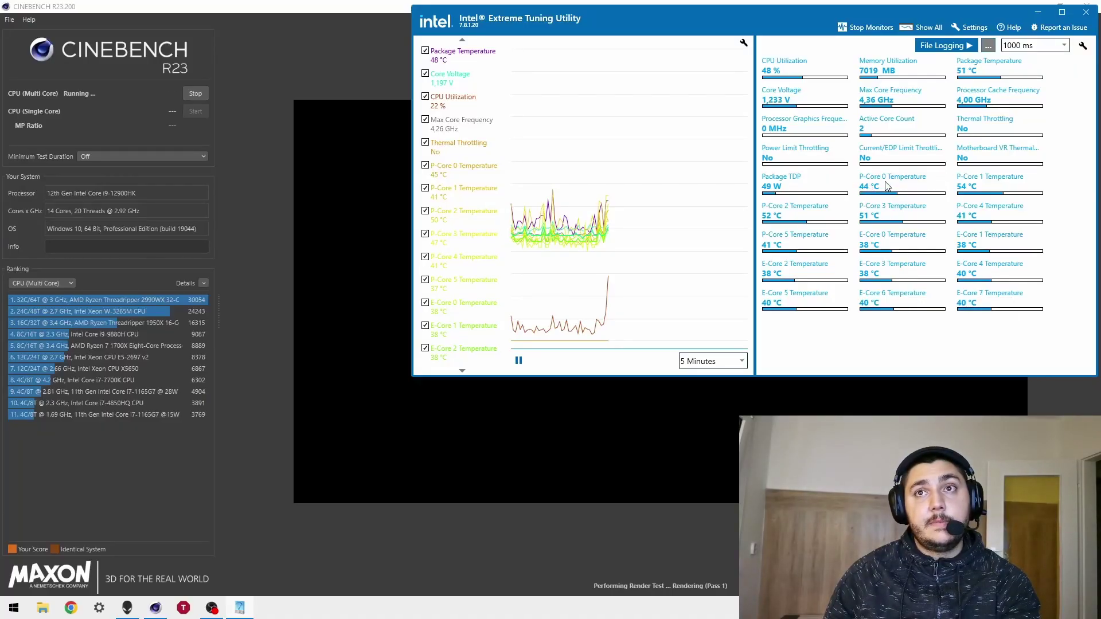
Step: Check the power limit throttling, thermal throttling and package TDP readings during the Cinebench multi-core run
{"action": "mouse_move", "coordinate": [788, 163]}
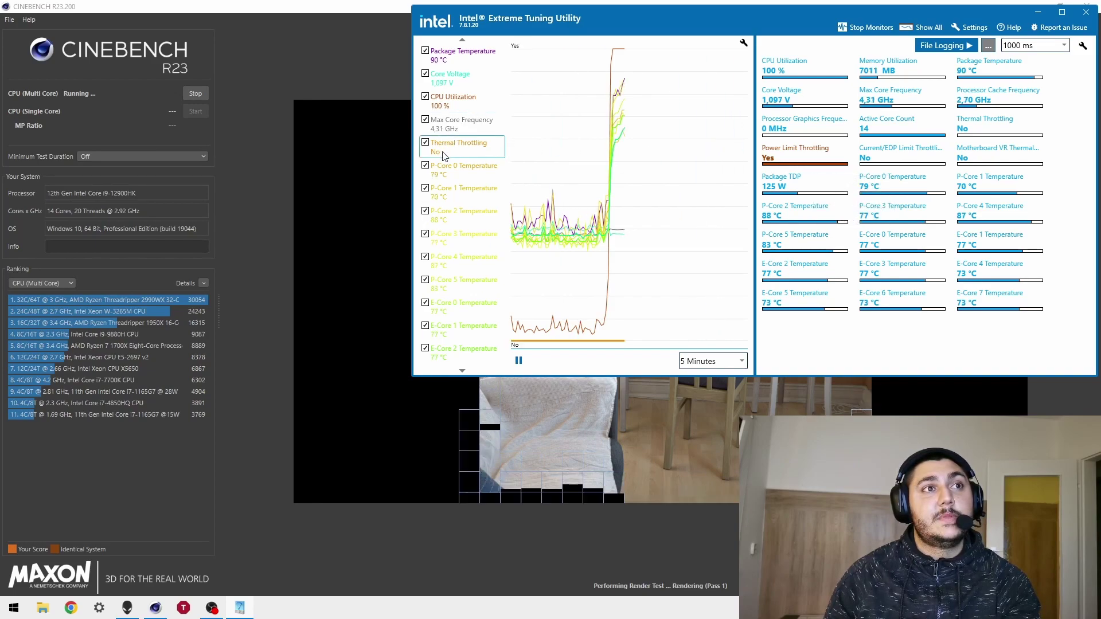
{"action": "mouse_move", "coordinate": [443, 154]}
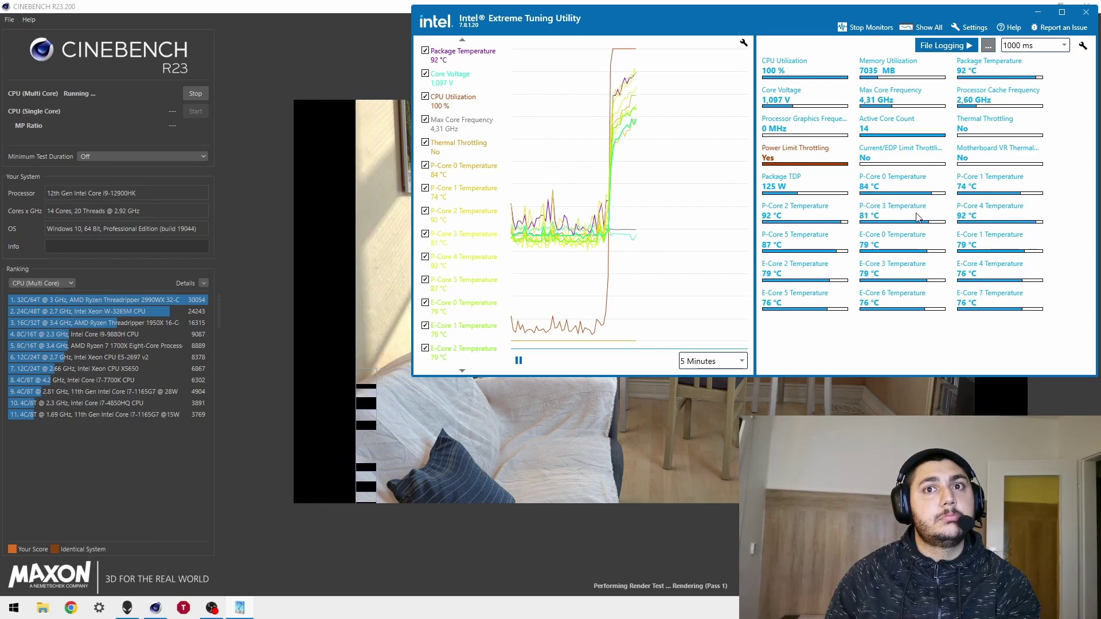
{"action": "mouse_move", "coordinate": [785, 189]}
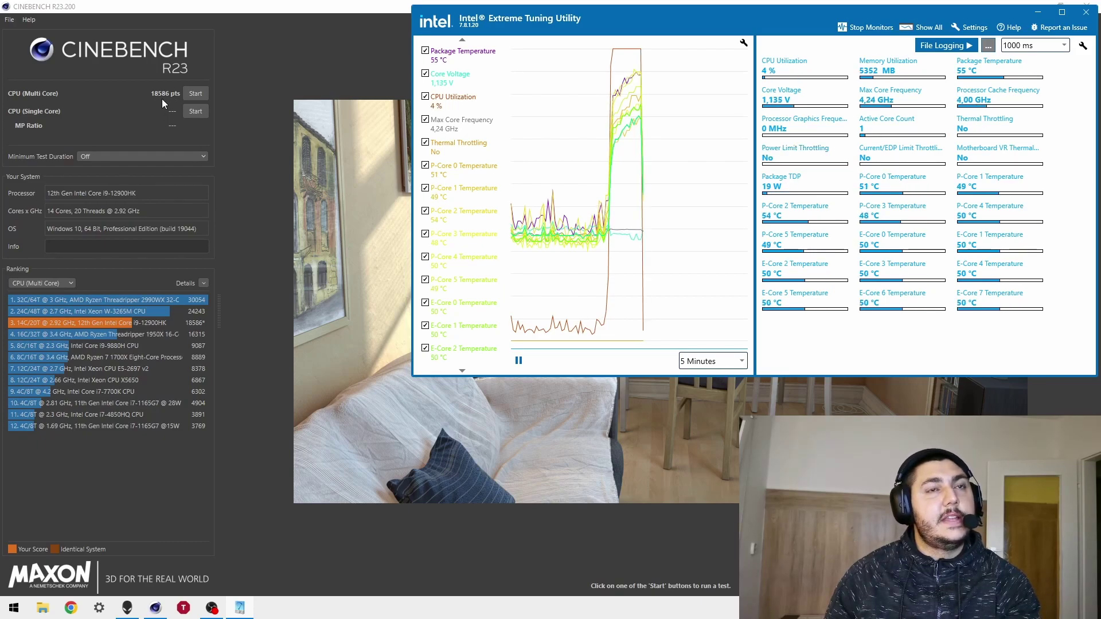
Step: Rerun the Cinebench CPU (Multi Core) test with the tuning utility's monitor in view, and reposition the monitor window over Cinebench
{"action": "left_click", "coordinate": [200, 92]}
{"action": "left_click", "coordinate": [240, 607]}
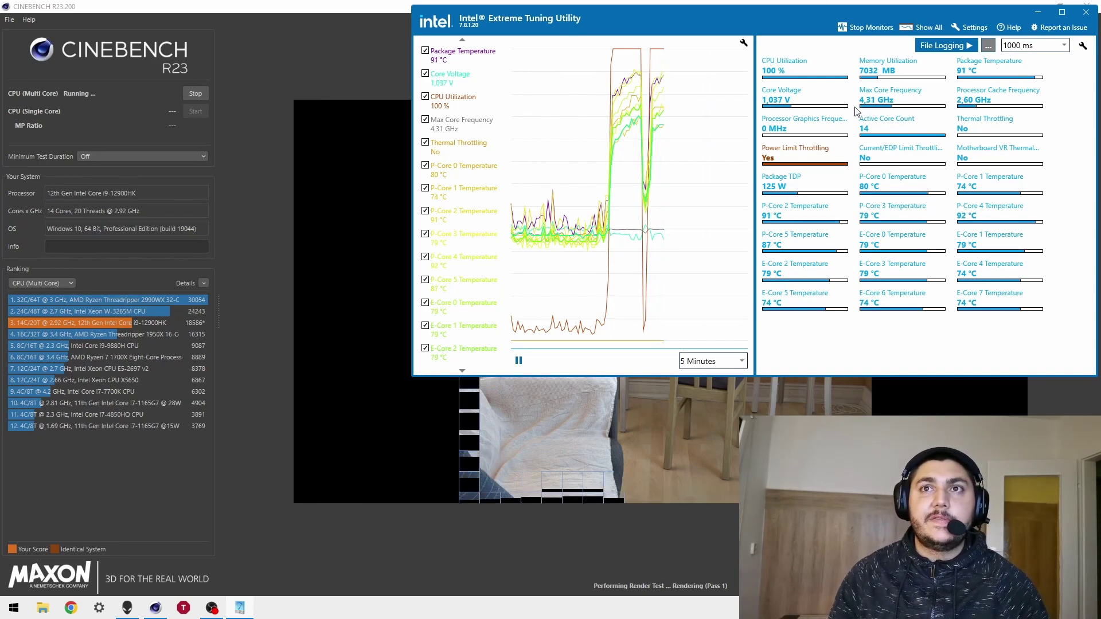
{"action": "mouse_move", "coordinate": [868, 106]}
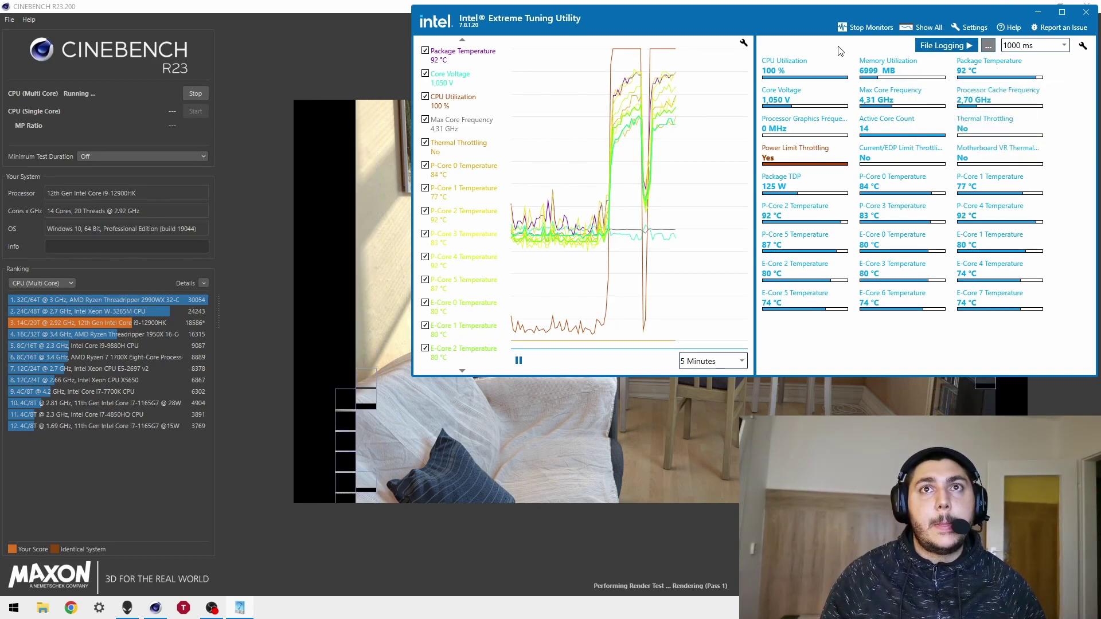
{"action": "mouse_move", "coordinate": [788, 135]}
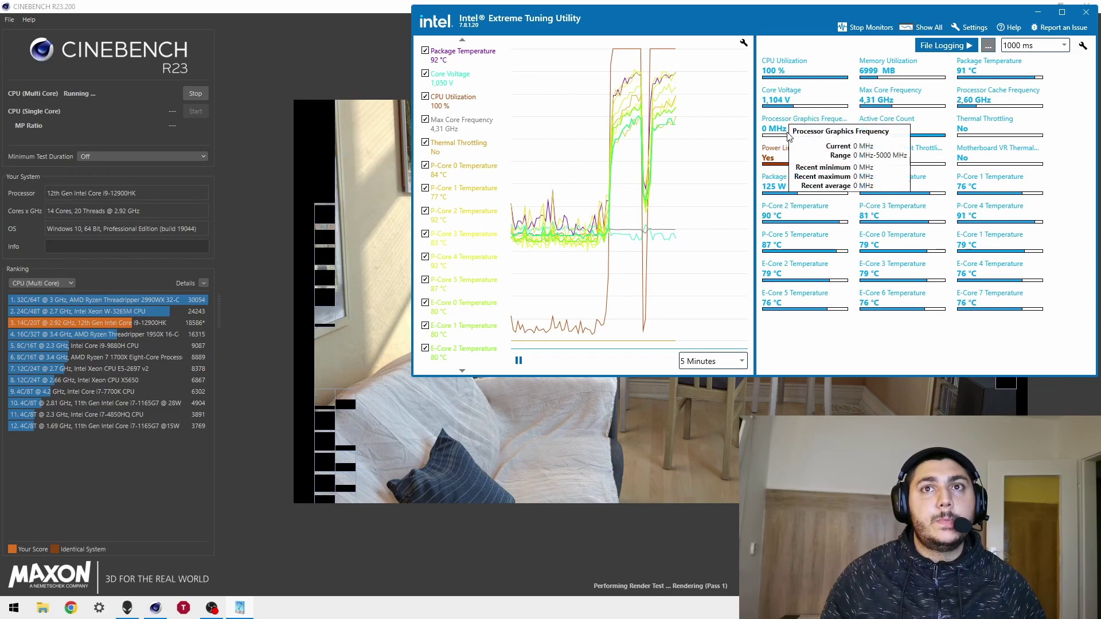
{"action": "mouse_move", "coordinate": [790, 210]}
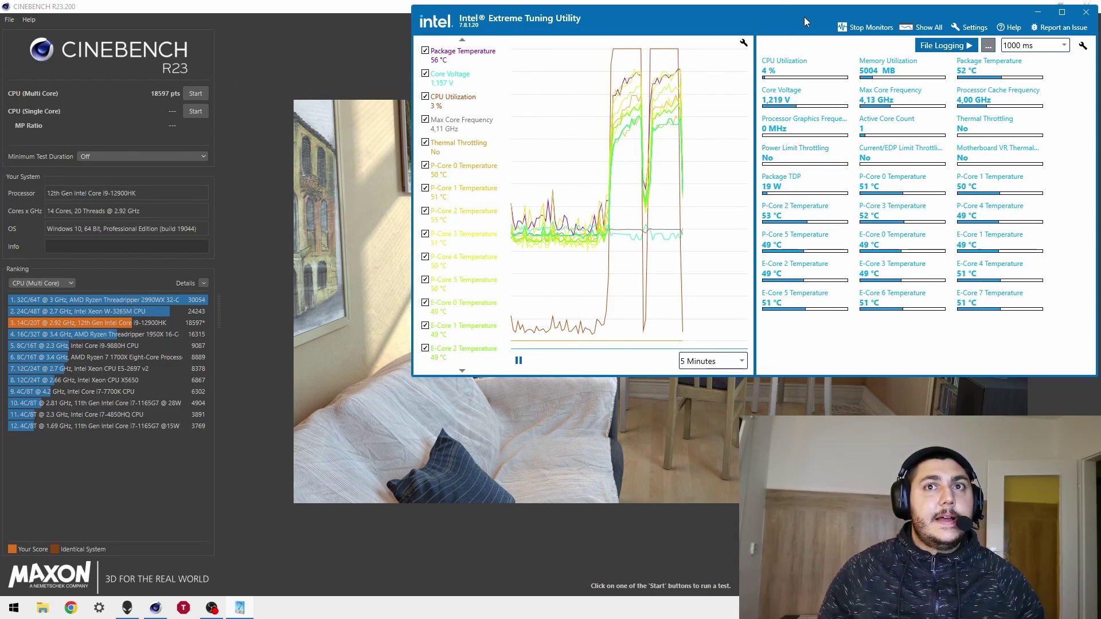
{"action": "left_click_drag", "start_coordinate": [803, 16], "coordinate": [666, 16]}
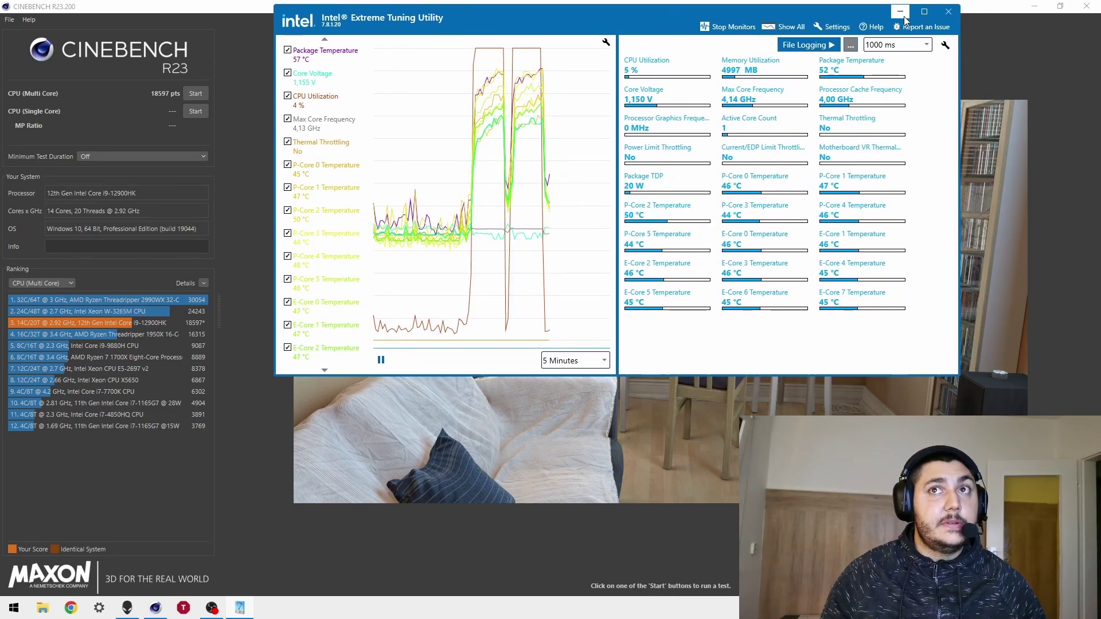
{"action": "left_click_drag", "start_coordinate": [866, 14], "coordinate": [906, 35]}
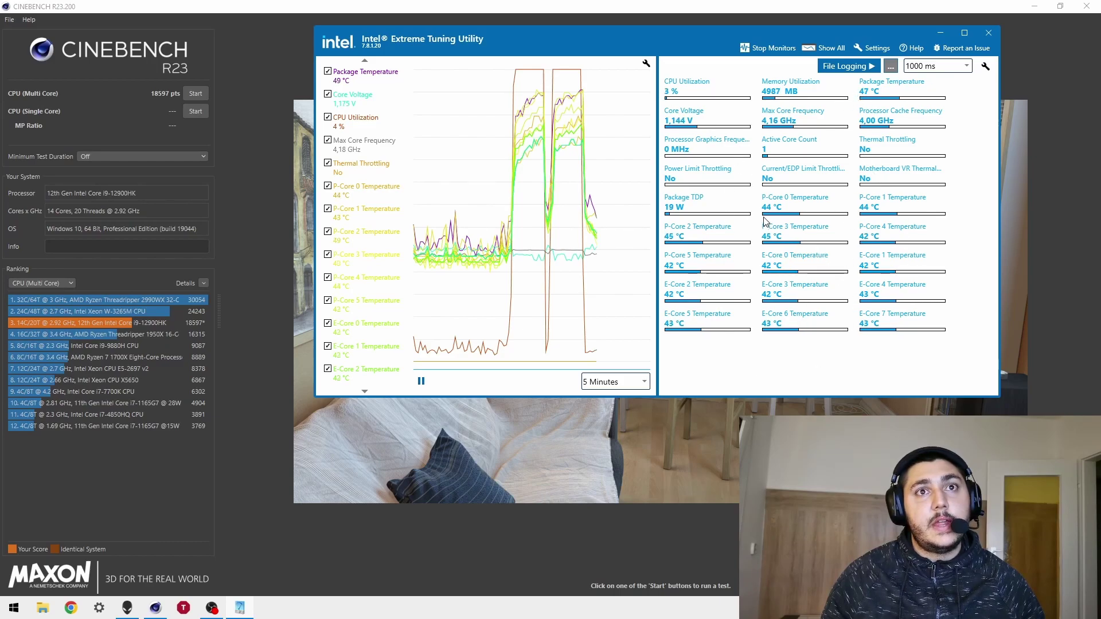
Step: Restore the full tuning view and browse the available Turbo Boost Power Max values above 125 W
{"action": "left_click", "coordinate": [827, 49]}
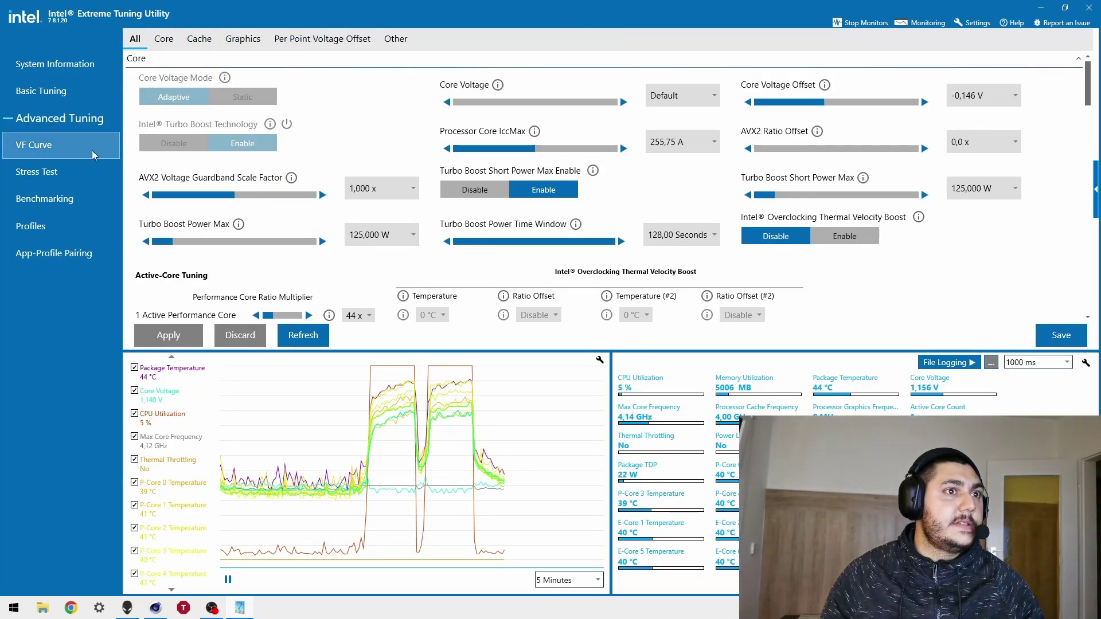
{"action": "left_click", "coordinate": [377, 235]}
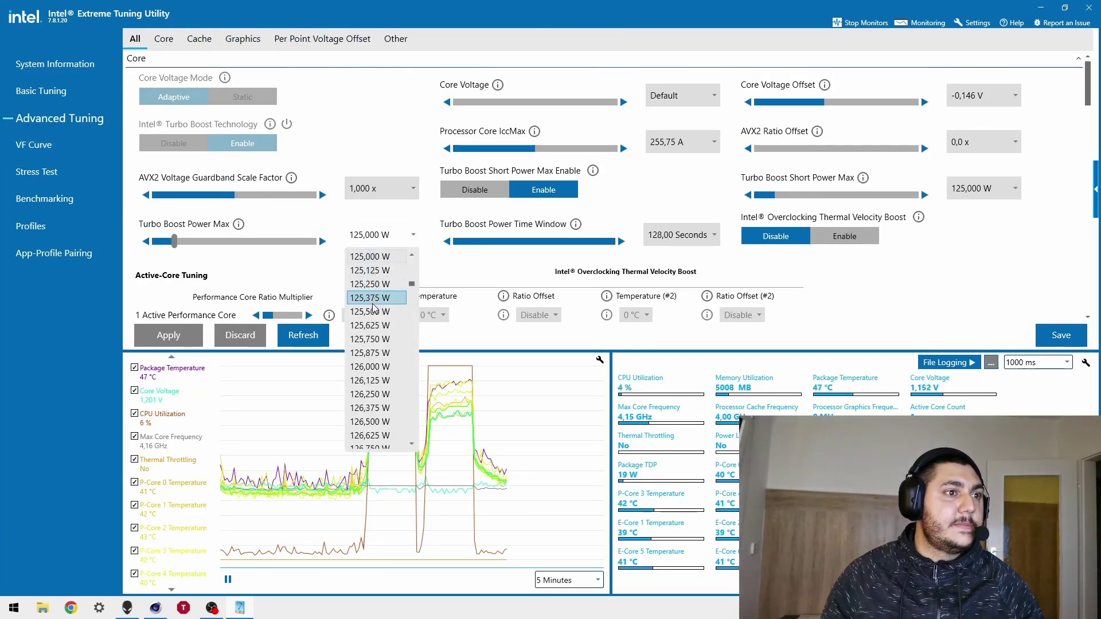
{"action": "scroll", "coordinate": [378, 401], "scroll_direction": "down", "scroll_amount": 12}
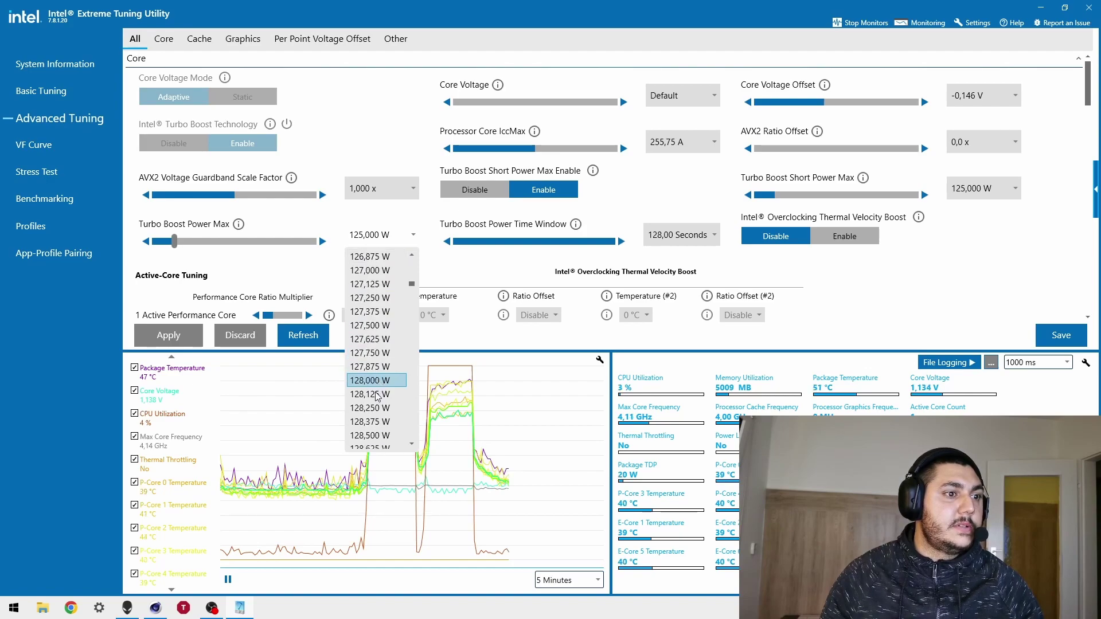
{"action": "scroll", "coordinate": [366, 446], "scroll_direction": "down", "scroll_amount": 1}
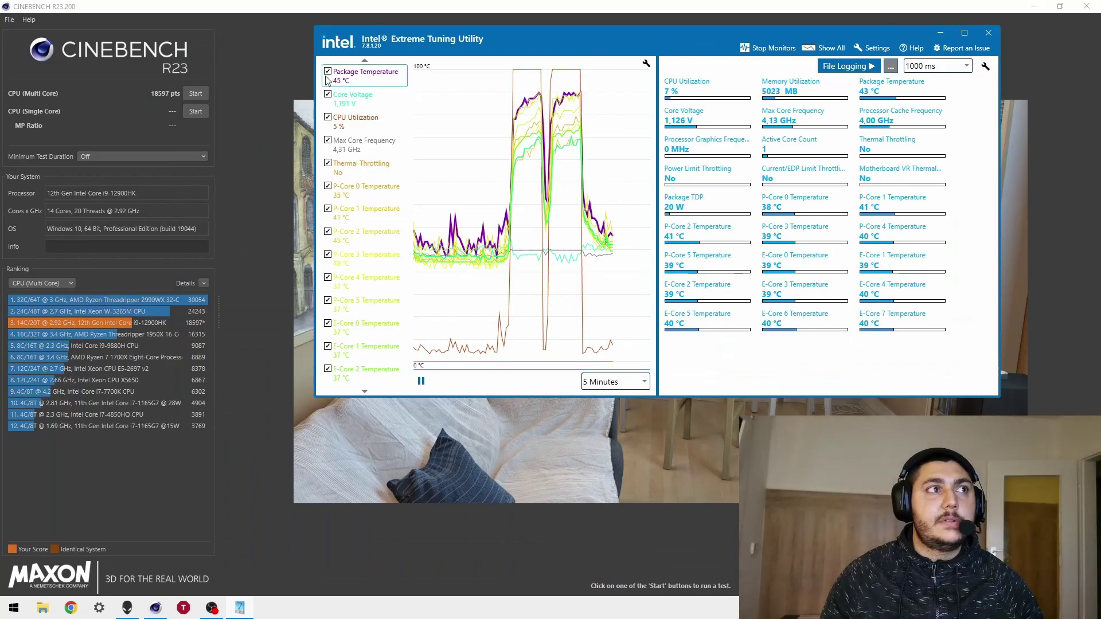
Step: Run the Cinebench CPU (Multi Core) test again, move the tuning utility's monitor clear of the scores, and check its throttling readings
{"action": "left_click", "coordinate": [194, 92]}
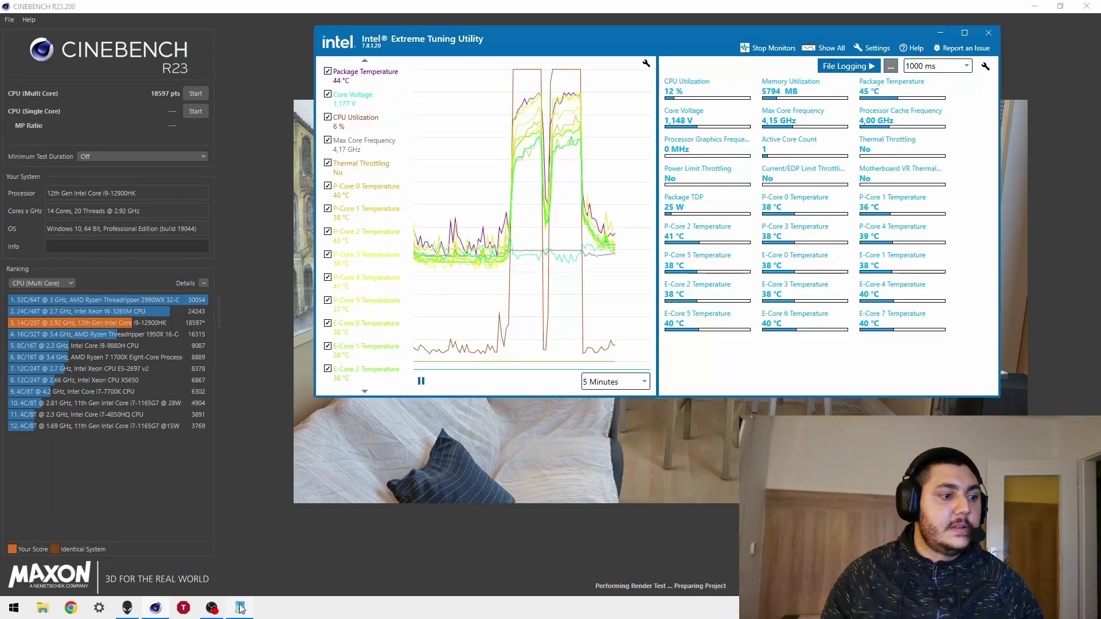
{"action": "left_click", "coordinate": [240, 608]}
{"action": "left_click_drag", "start_coordinate": [708, 30], "coordinate": [792, 25]}
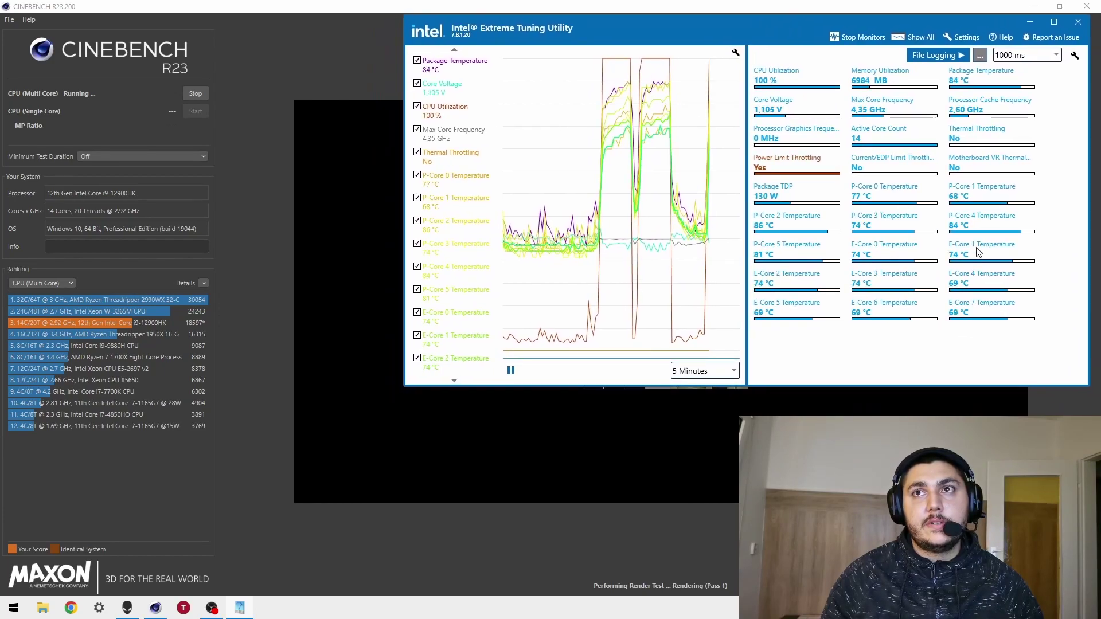
{"action": "mouse_move", "coordinate": [916, 168]}
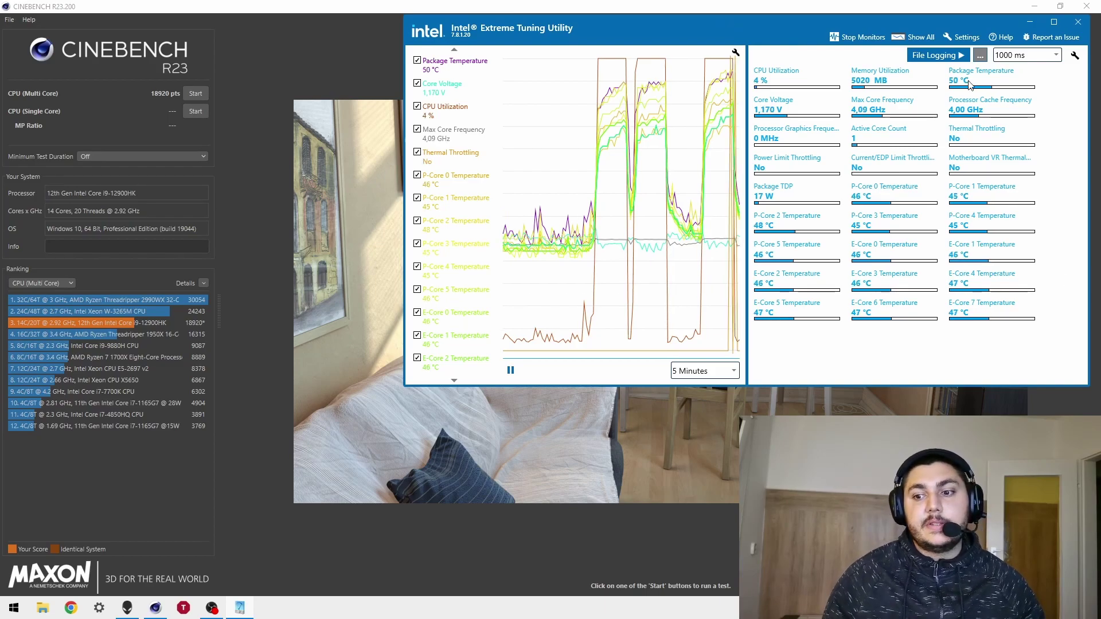
Step: Bring up Task Manager beside the tuning monitor, sort the processes by memory usage, and end the Killer Network Service task
{"action": "left_click", "coordinate": [288, 413]}
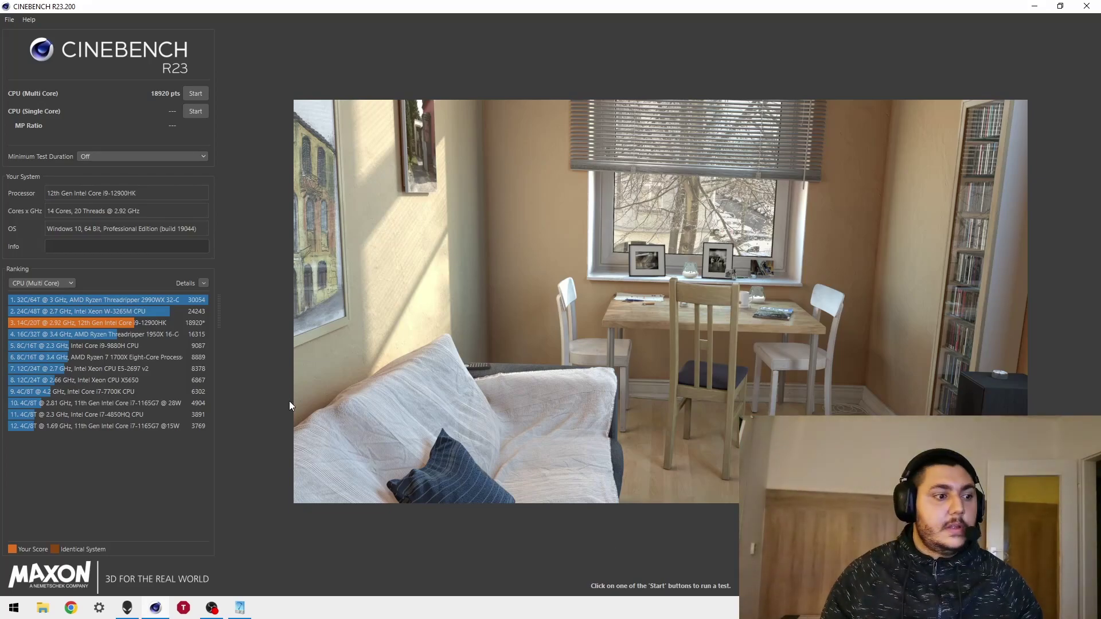
{"action": "left_click", "coordinate": [240, 609]}
{"action": "key", "text": "ctrl+shift+Escape"}
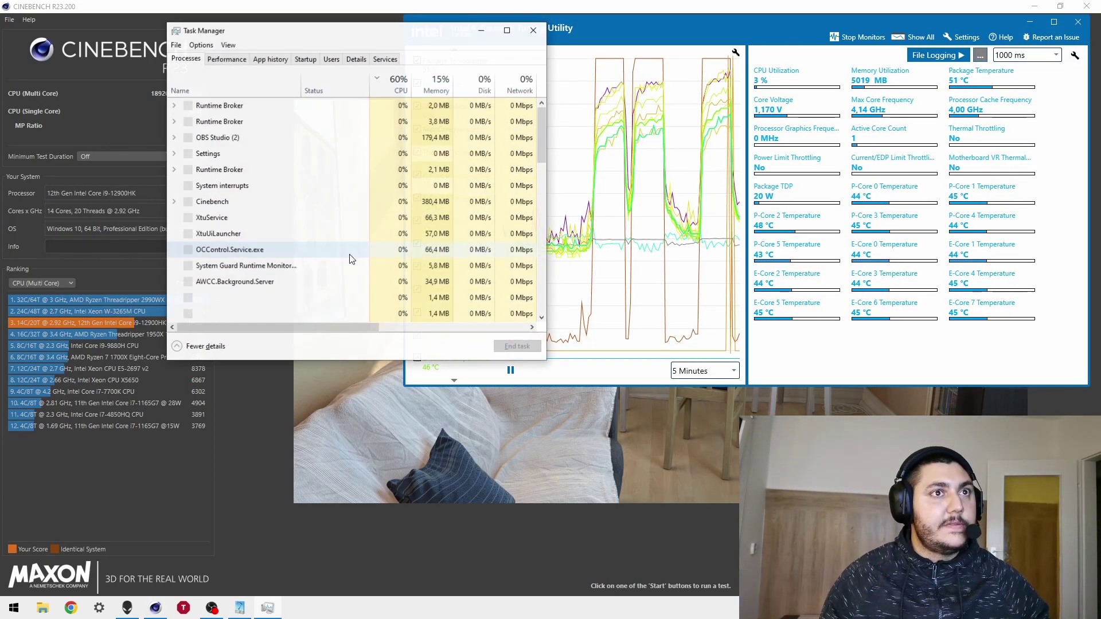
{"action": "left_click_drag", "start_coordinate": [351, 35], "coordinate": [249, 32]}
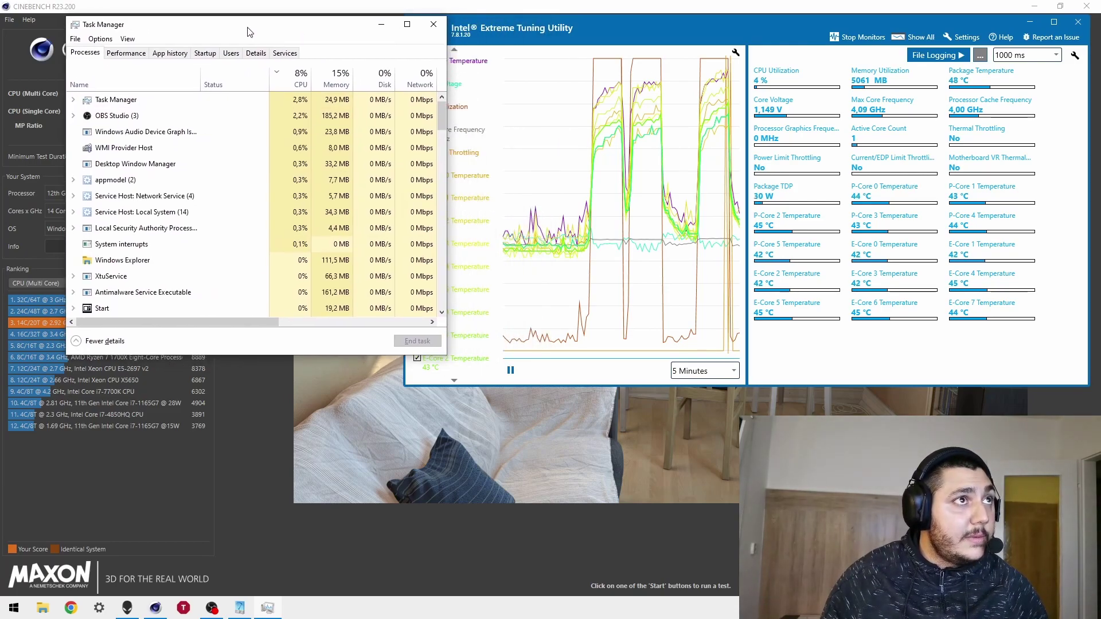
{"action": "left_click", "coordinate": [287, 83]}
{"action": "left_click", "coordinate": [287, 85]}
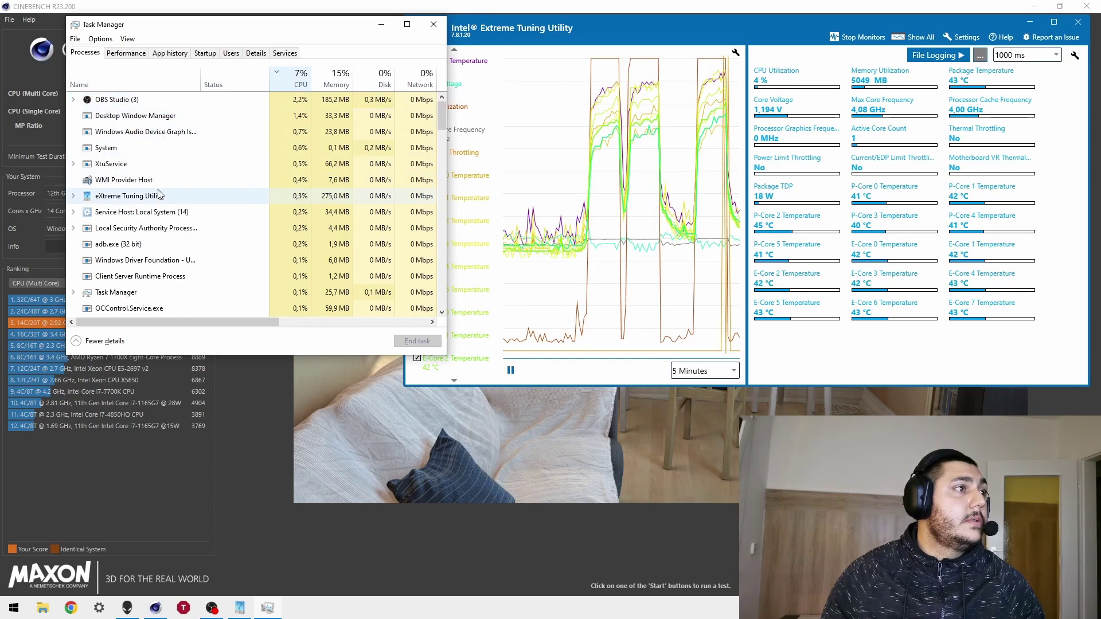
{"action": "left_click", "coordinate": [344, 78]}
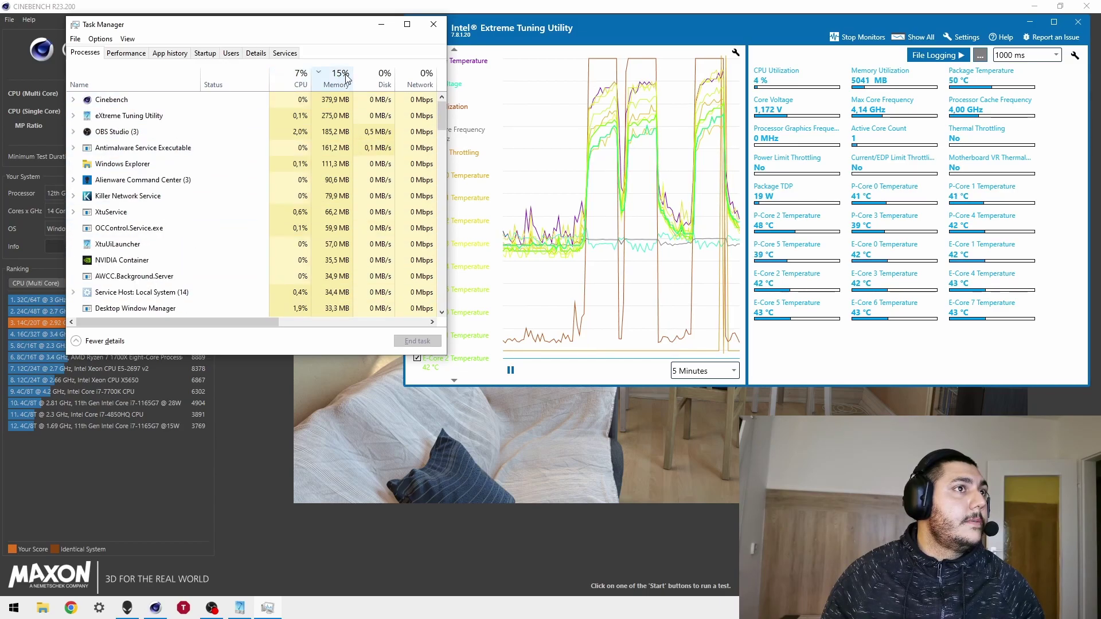
{"action": "left_click", "coordinate": [136, 197]}
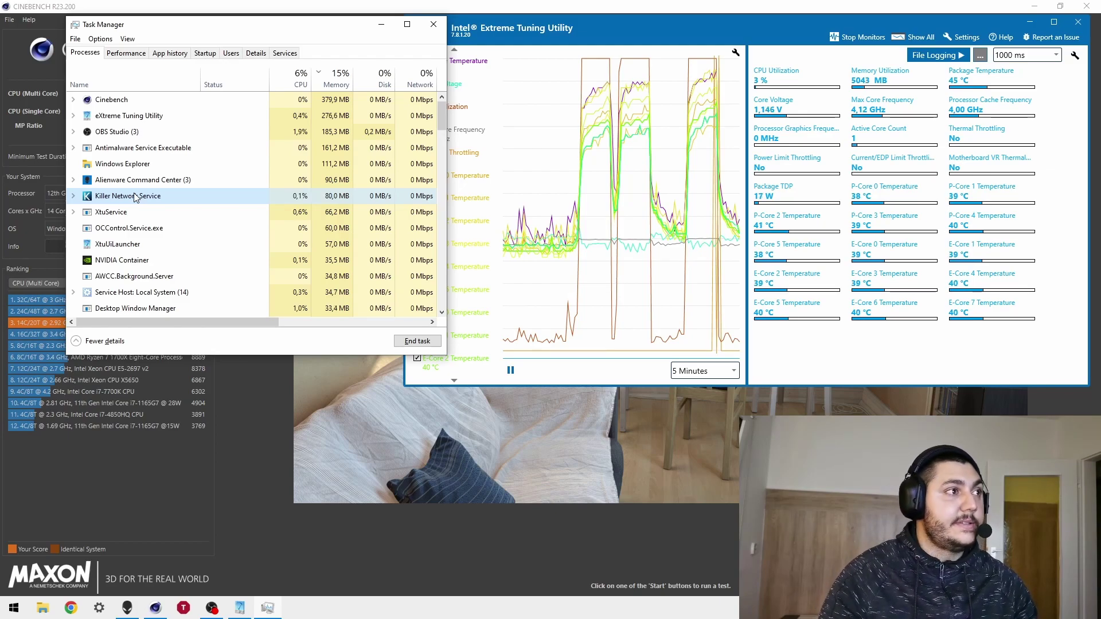
{"action": "key", "text": "Delete"}
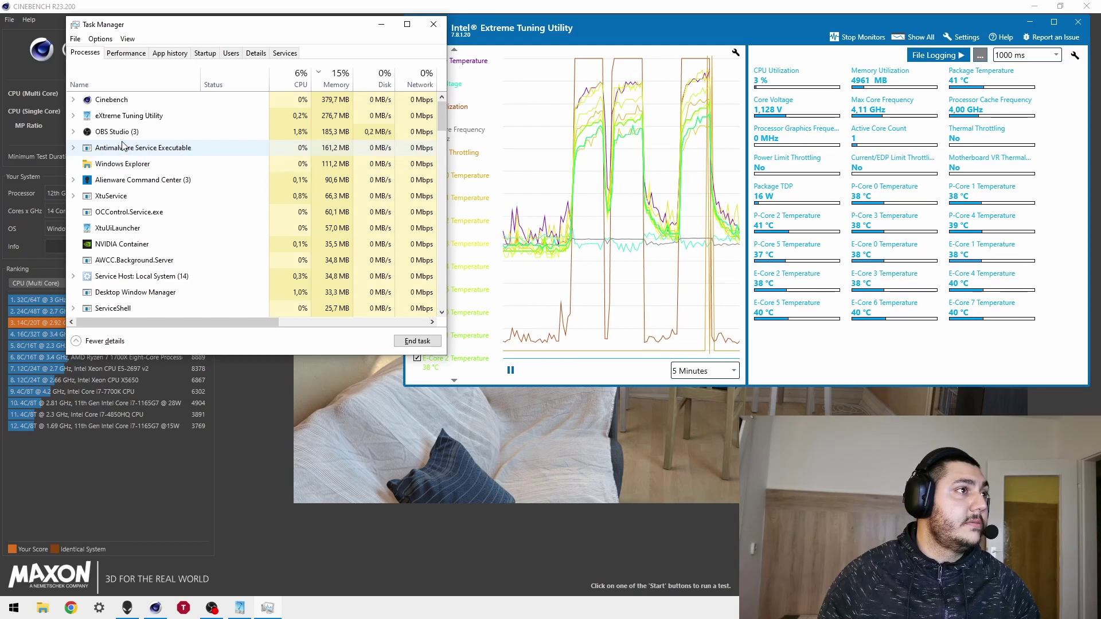
Step: Examine the remaining background processes in Task Manager for other unneeded tasks, including KillerAPS
{"action": "scroll", "coordinate": [132, 155], "scroll_direction": "down", "scroll_amount": 3}
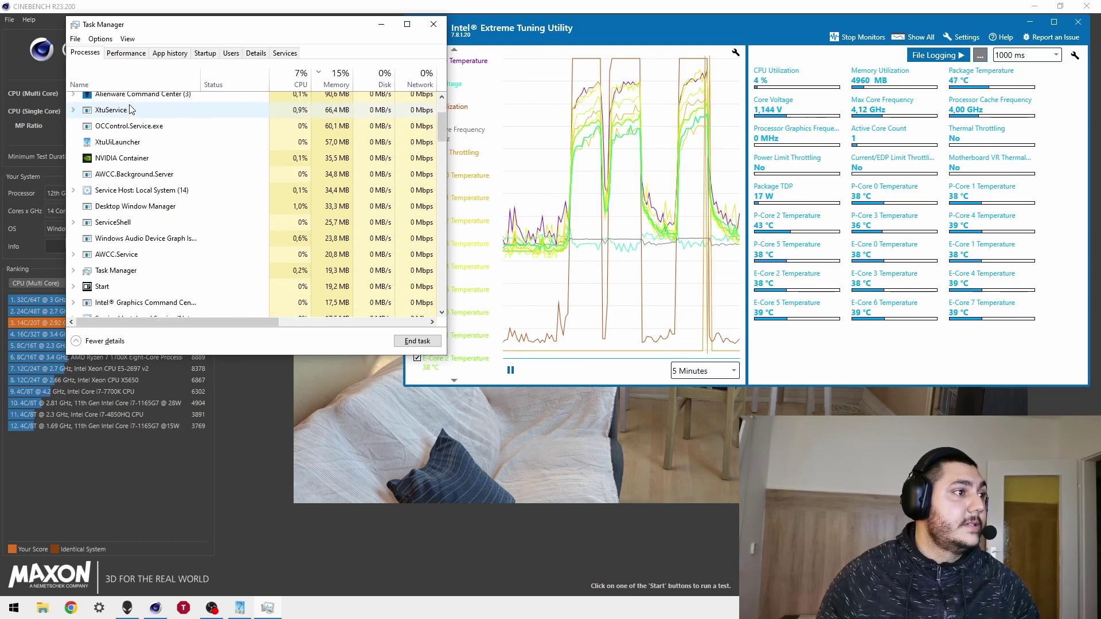
{"action": "scroll", "coordinate": [138, 230], "scroll_direction": "down", "scroll_amount": 1}
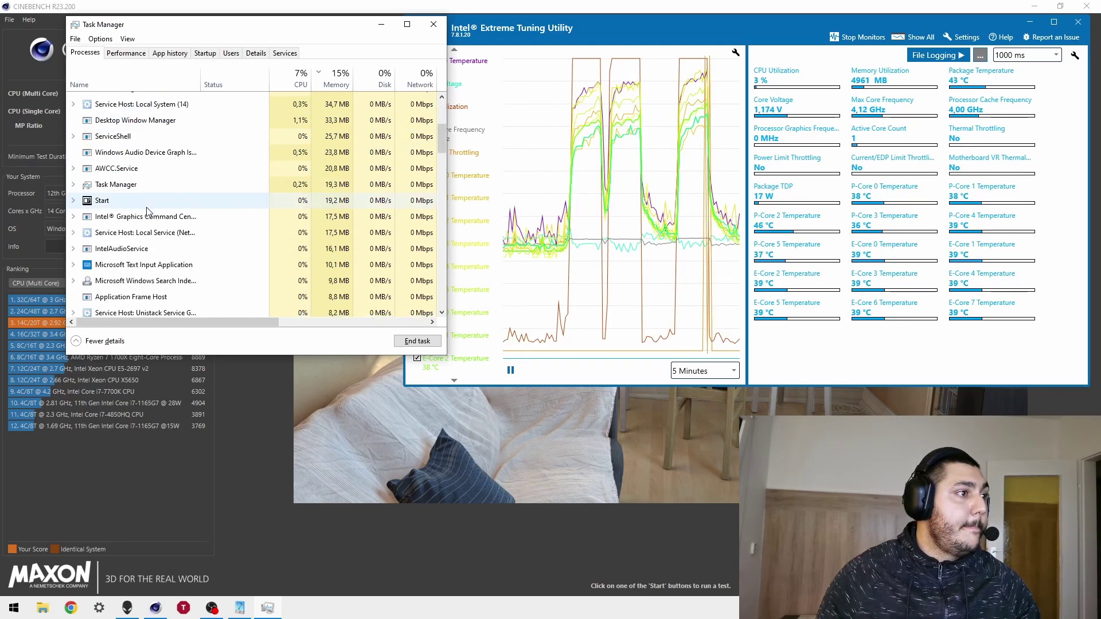
{"action": "scroll", "coordinate": [137, 278], "scroll_direction": "down", "scroll_amount": 3}
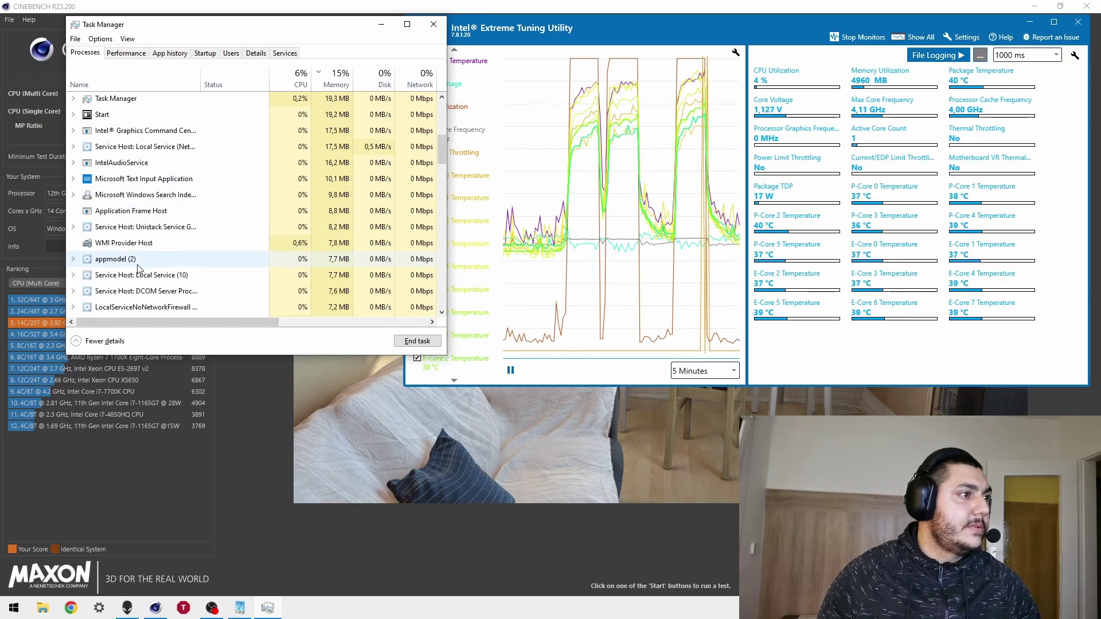
{"action": "scroll", "coordinate": [138, 268], "scroll_direction": "down", "scroll_amount": 5}
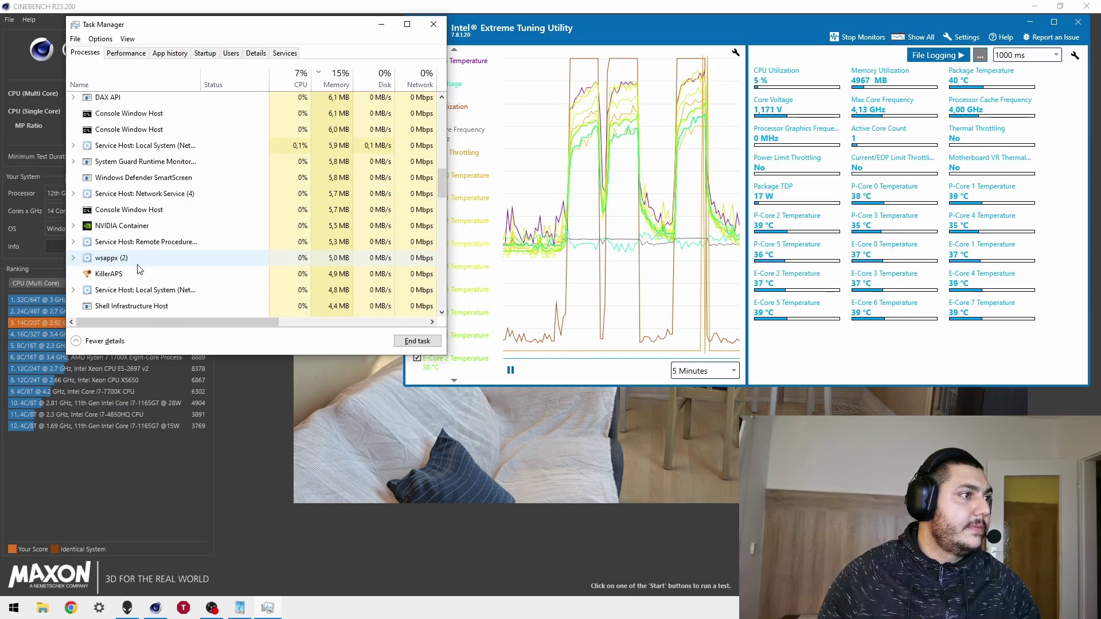
{"action": "left_click", "coordinate": [134, 274]}
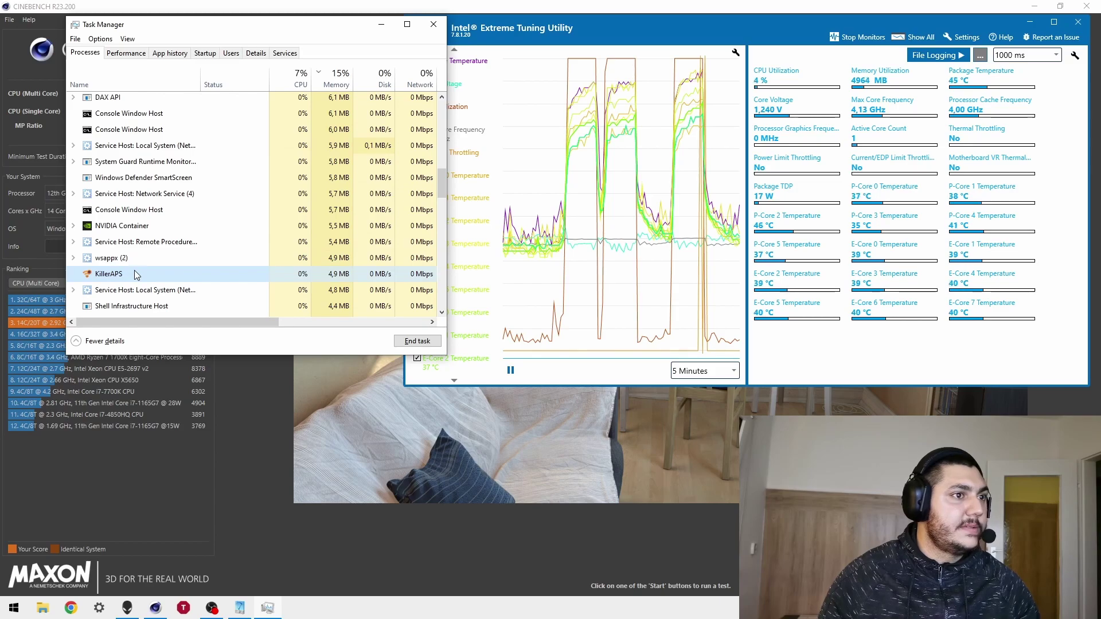
{"action": "scroll", "coordinate": [135, 272], "scroll_direction": "down", "scroll_amount": 2}
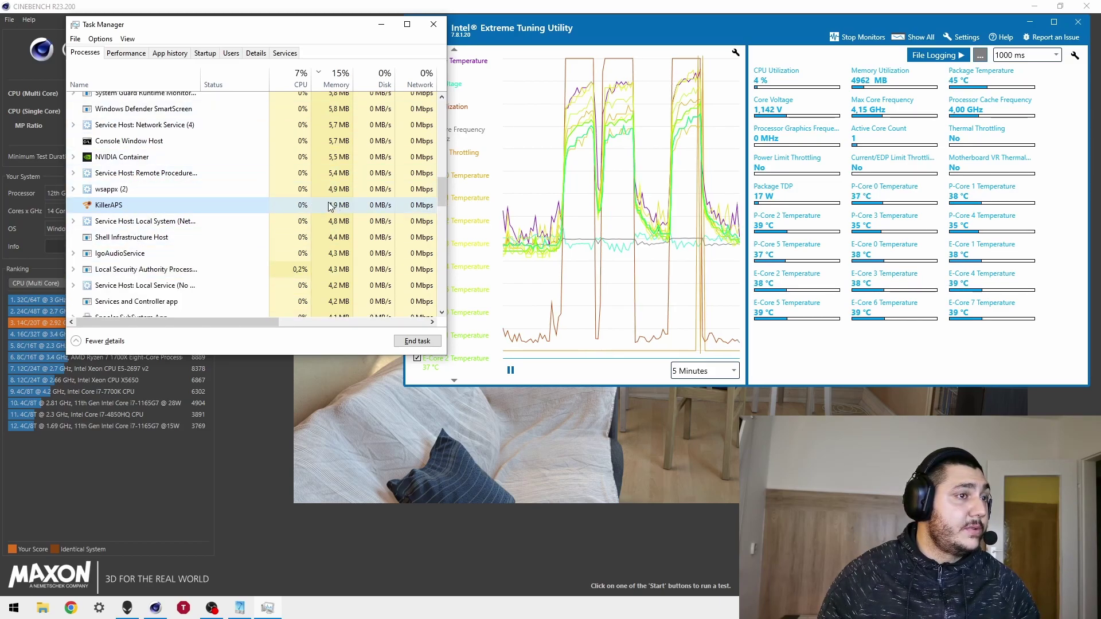
{"action": "scroll", "coordinate": [319, 190], "scroll_direction": "down", "scroll_amount": 2}
{"action": "scroll", "coordinate": [319, 189], "scroll_direction": "down", "scroll_amount": 10}
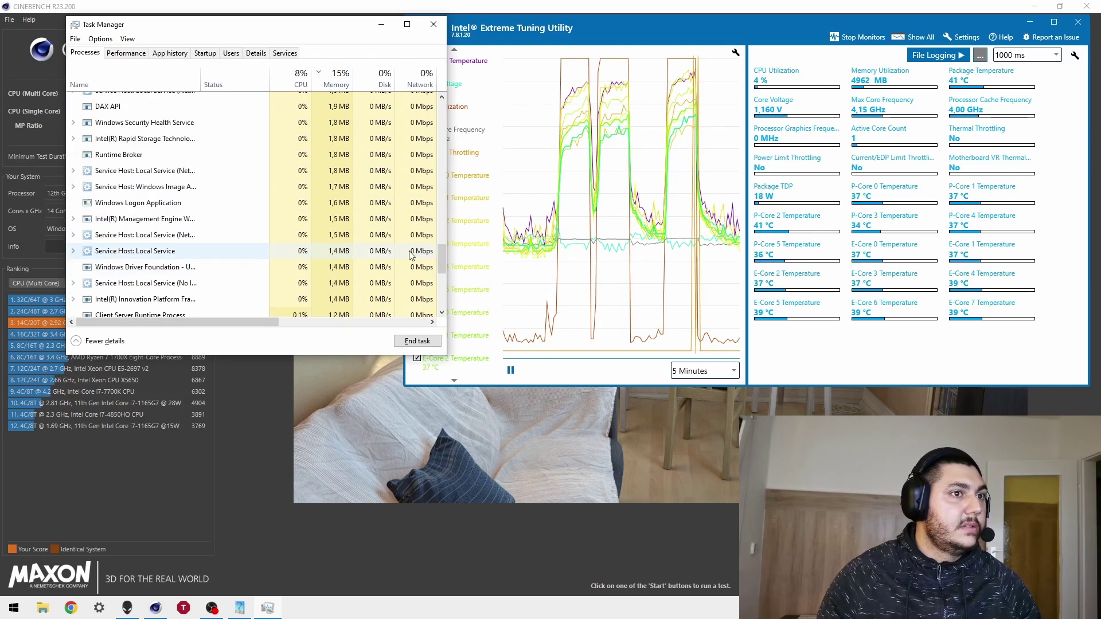
{"action": "scroll", "coordinate": [201, 142], "scroll_direction": "up", "scroll_amount": 15}
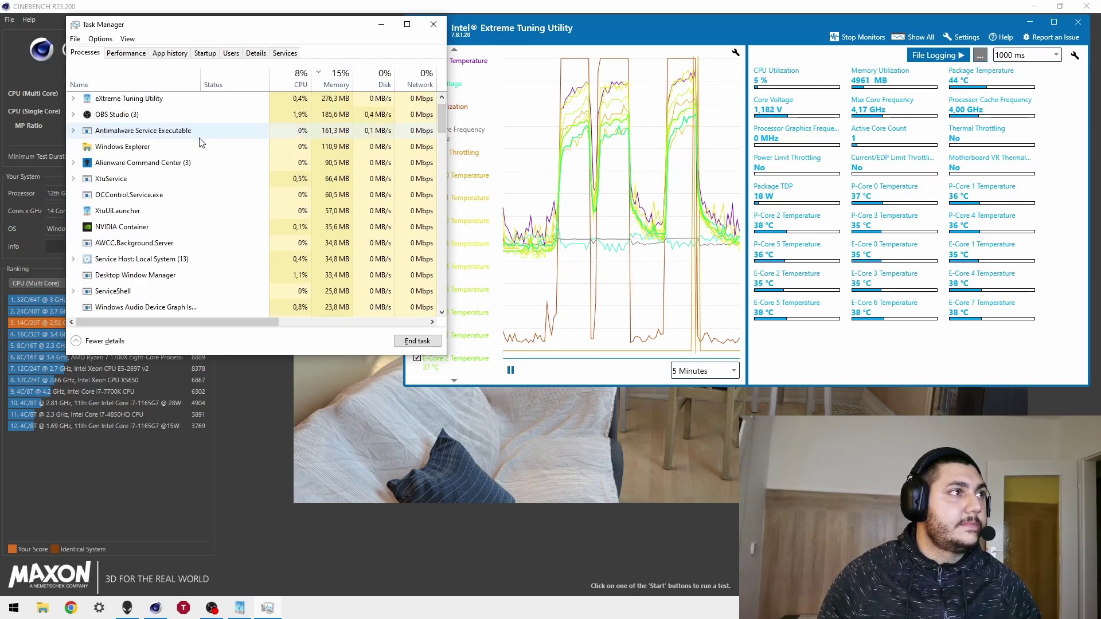
{"action": "left_click", "coordinate": [154, 133]}
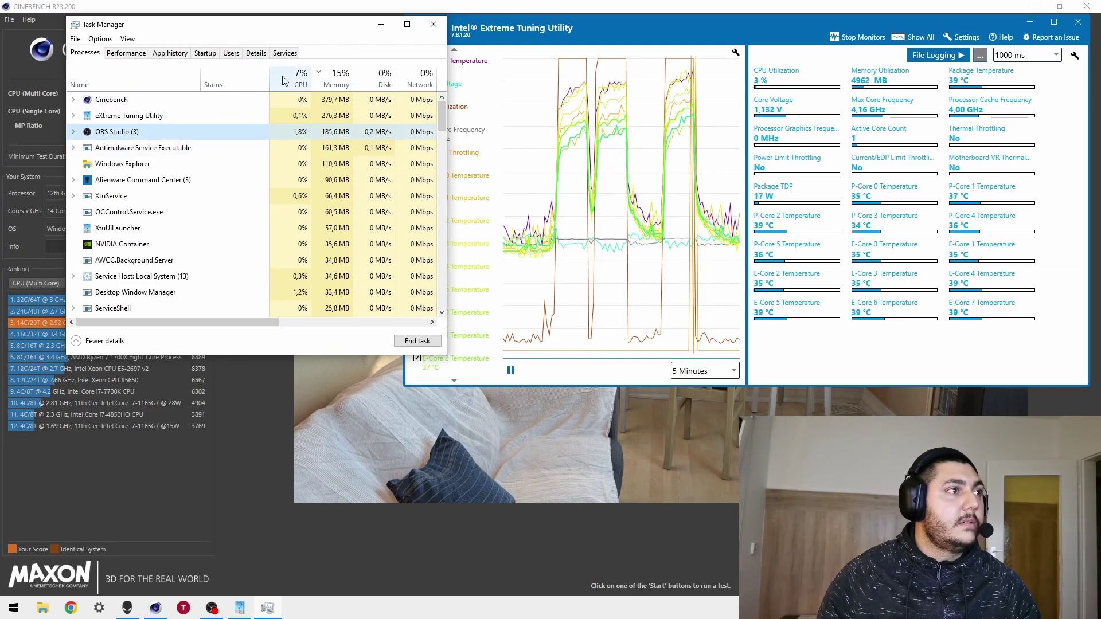
Step: Minimize Task Manager and rerun the Cinebench CPU (Multi Core) test with the tuning utility's monitor in front
{"action": "left_click", "coordinate": [381, 24]}
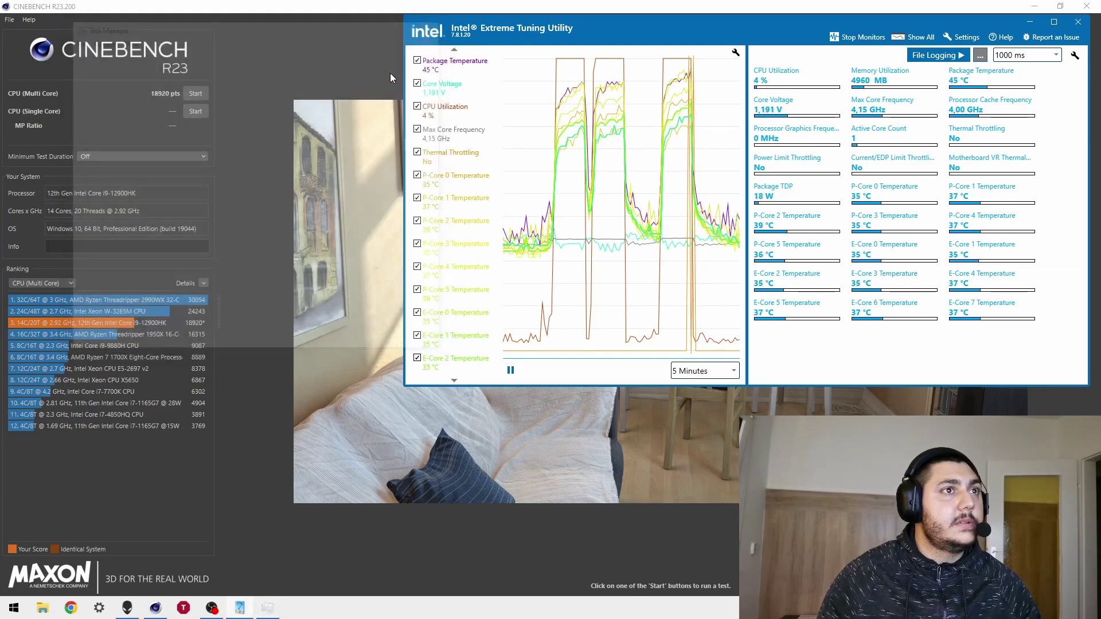
{"action": "left_click", "coordinate": [194, 94]}
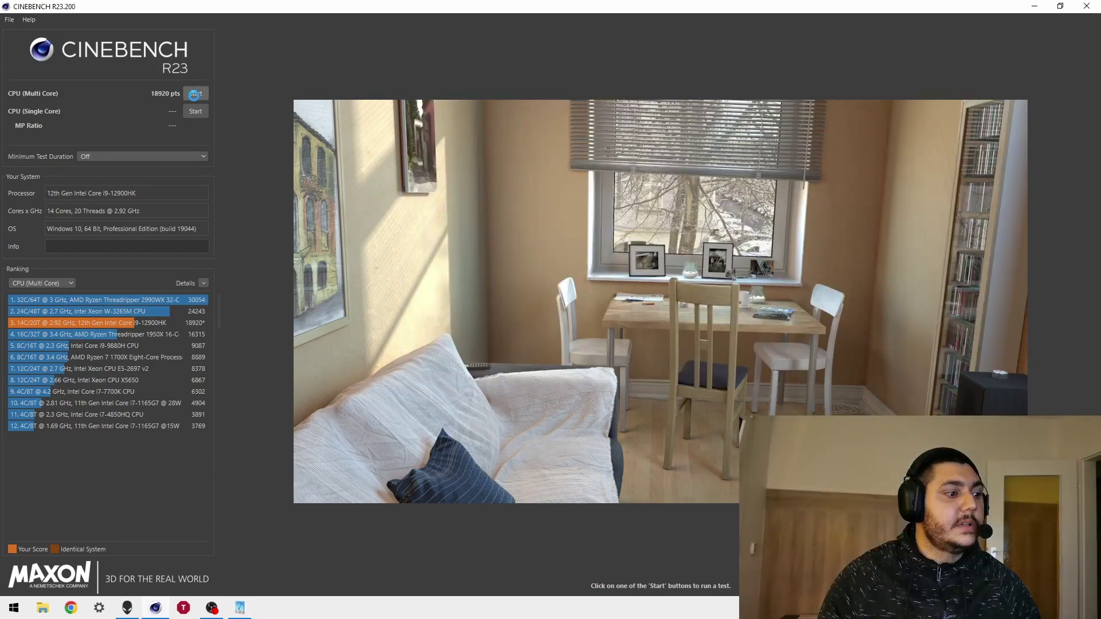
{"action": "left_click", "coordinate": [240, 607]}
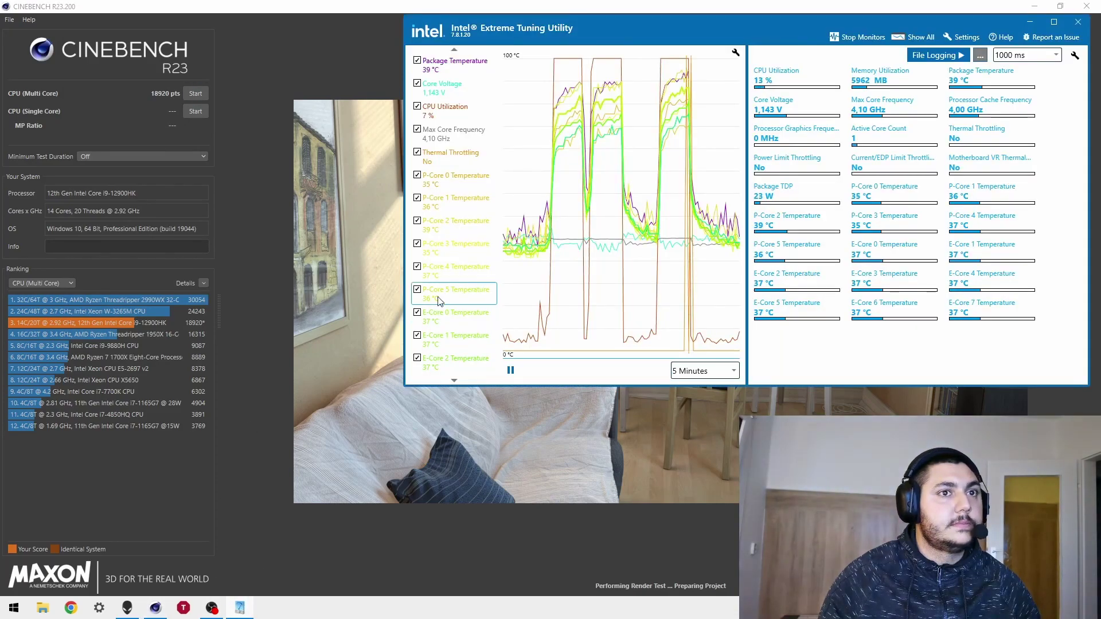
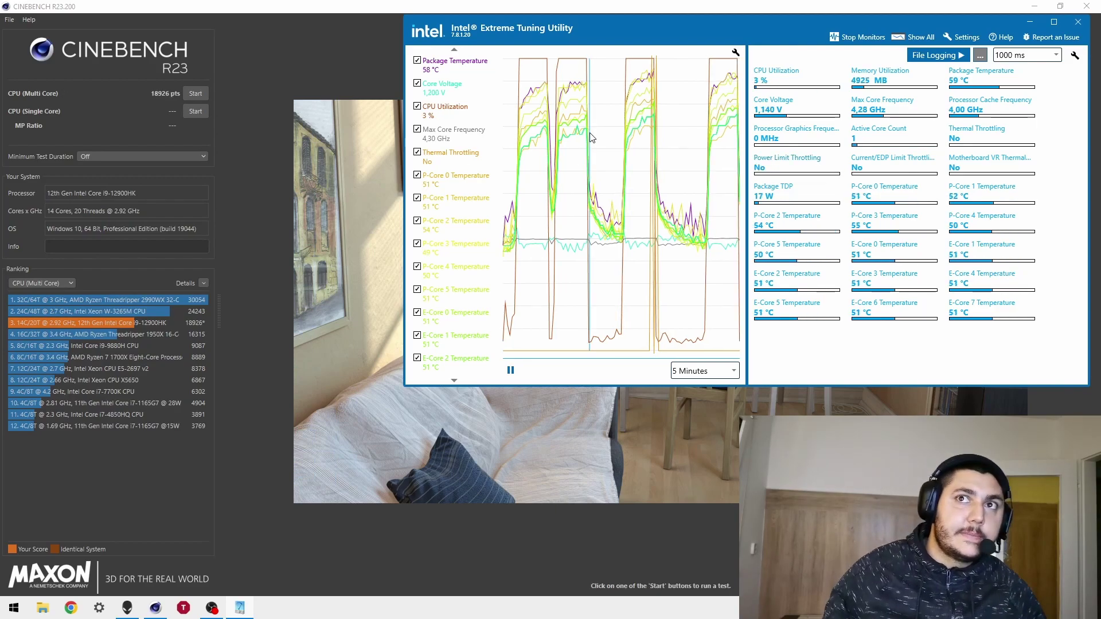
Step: Restore the full tuning view and set the Core Voltage Offset to -0,150 V
{"action": "left_click", "coordinate": [917, 36]}
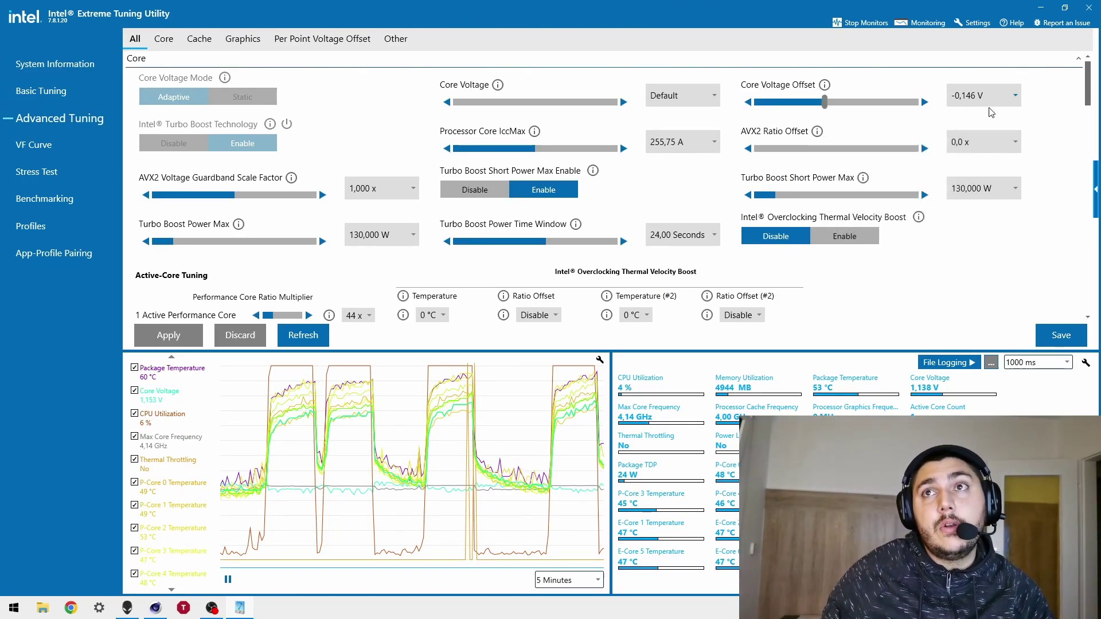
{"action": "left_click", "coordinate": [1002, 102]}
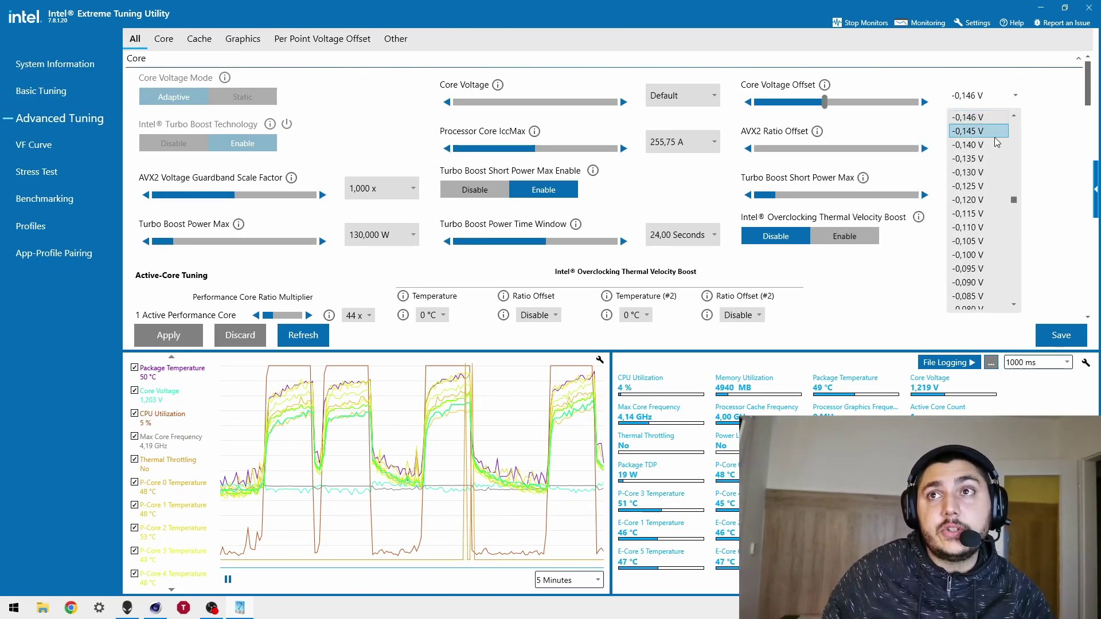
{"action": "scroll", "coordinate": [997, 146], "scroll_direction": "down", "scroll_amount": 1}
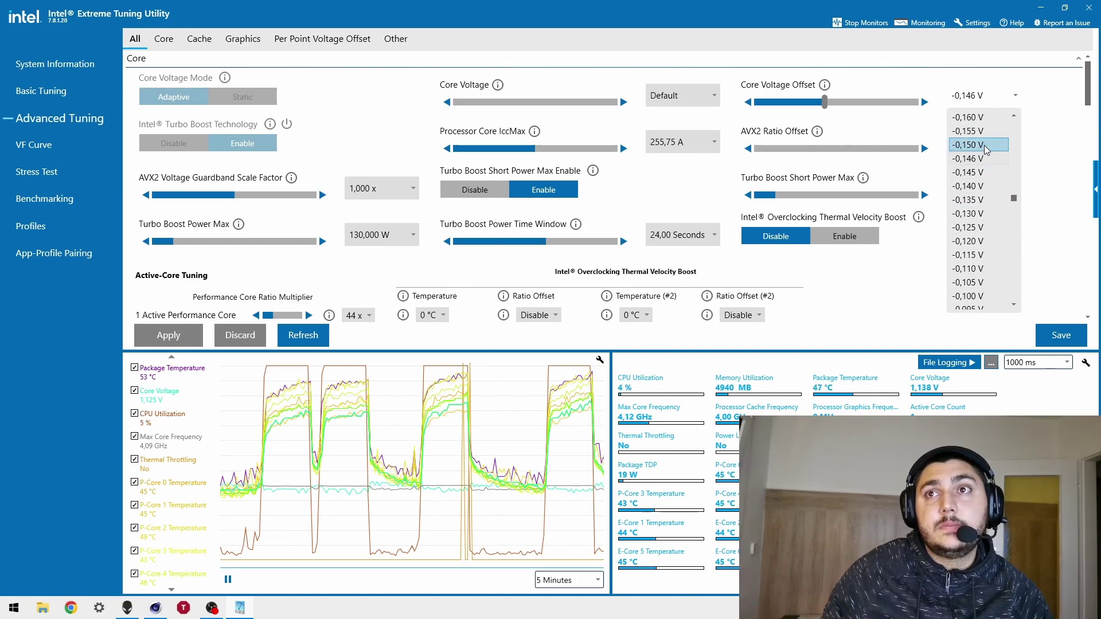
{"action": "left_click", "coordinate": [986, 150]}
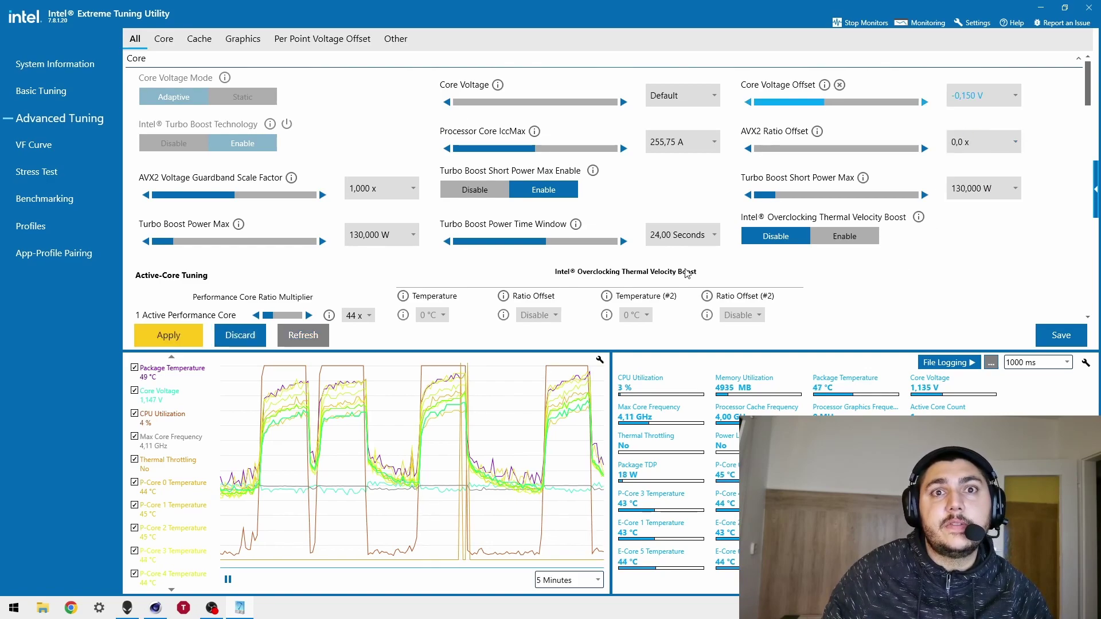
Step: Set the Processor Cache Voltage Offset to -0,150 V in the Cache settings
{"action": "scroll", "coordinate": [401, 270], "scroll_direction": "down", "scroll_amount": 3}
{"action": "scroll", "coordinate": [583, 216], "scroll_direction": "up", "scroll_amount": 3}
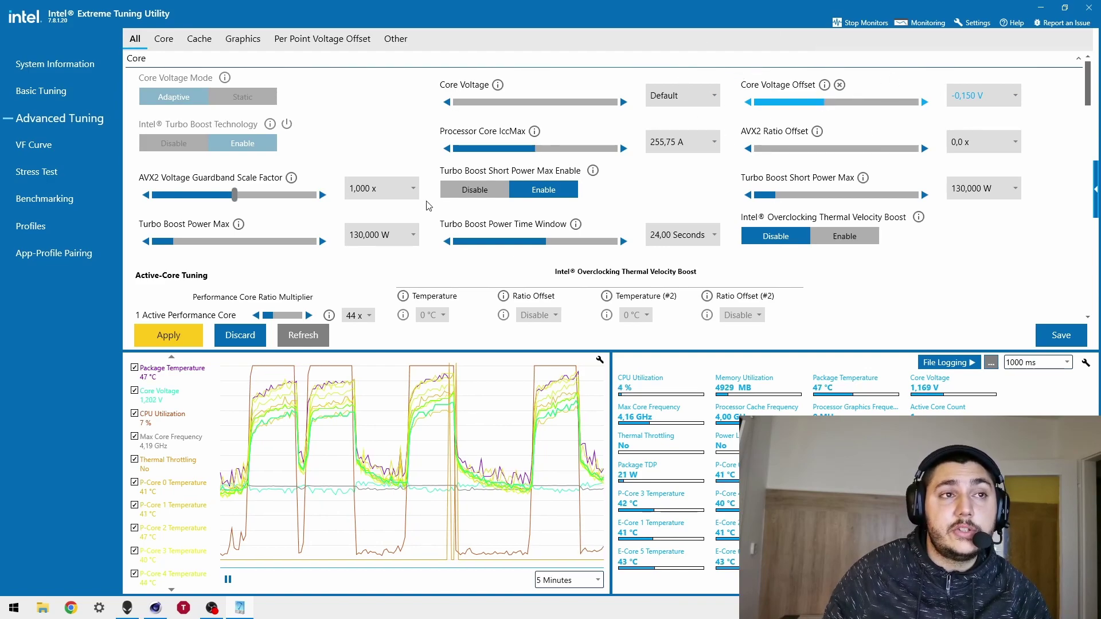
{"action": "scroll", "coordinate": [427, 205], "scroll_direction": "down", "scroll_amount": 5}
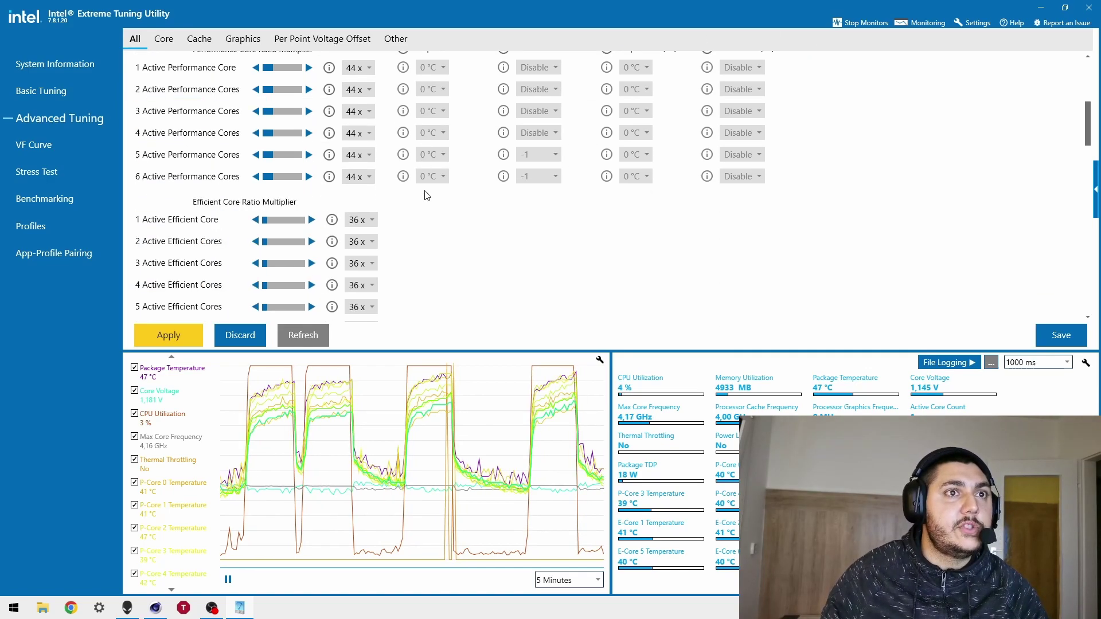
{"action": "scroll", "coordinate": [440, 251], "scroll_direction": "down", "scroll_amount": 10}
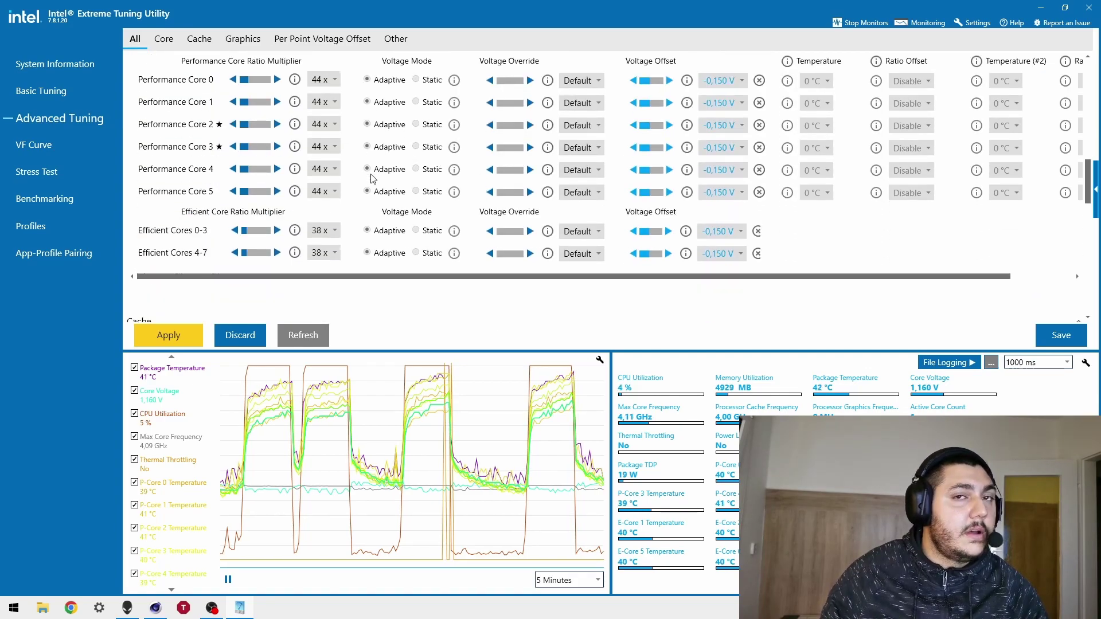
{"action": "scroll", "coordinate": [484, 232], "scroll_direction": "down", "scroll_amount": 4}
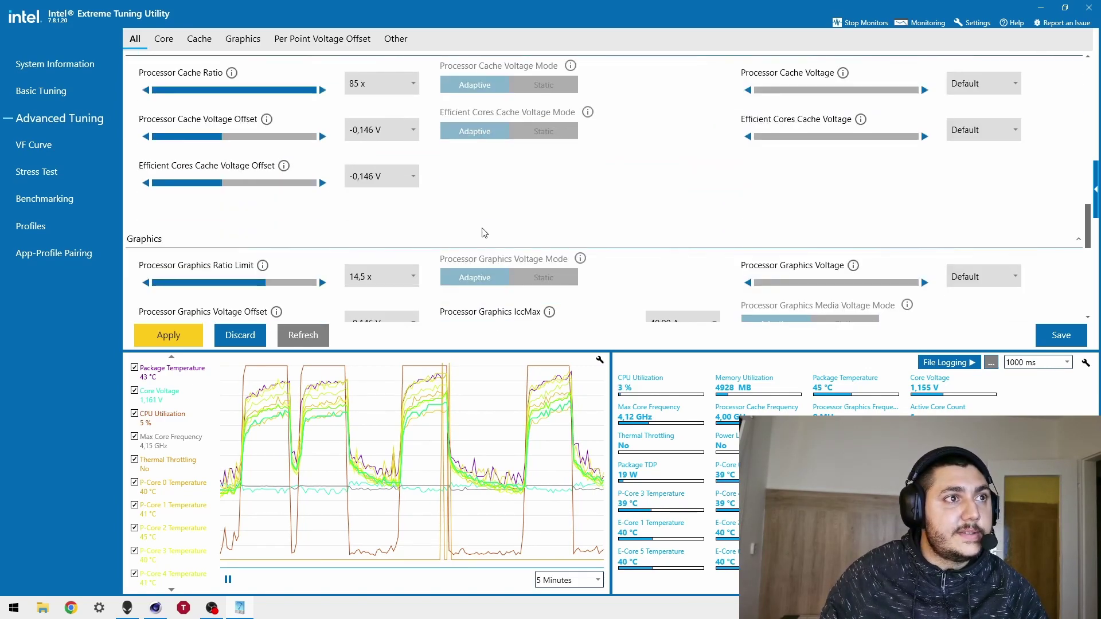
{"action": "scroll", "coordinate": [293, 117], "scroll_direction": "up", "scroll_amount": 1}
{"action": "left_click", "coordinate": [393, 159]}
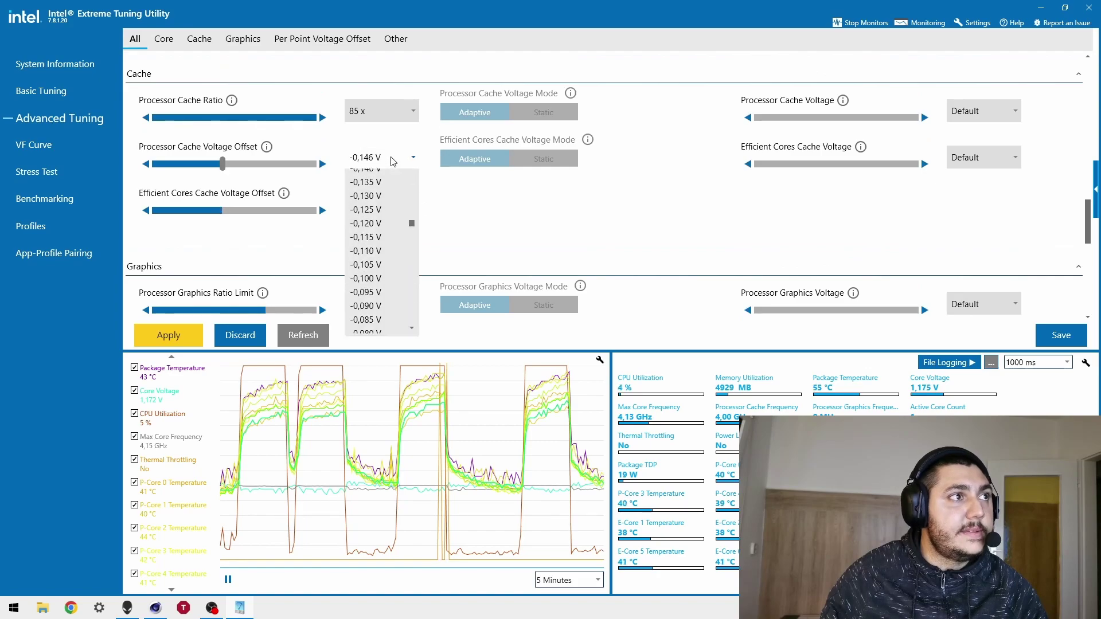
{"action": "scroll", "coordinate": [393, 213], "scroll_direction": "up", "scroll_amount": 2}
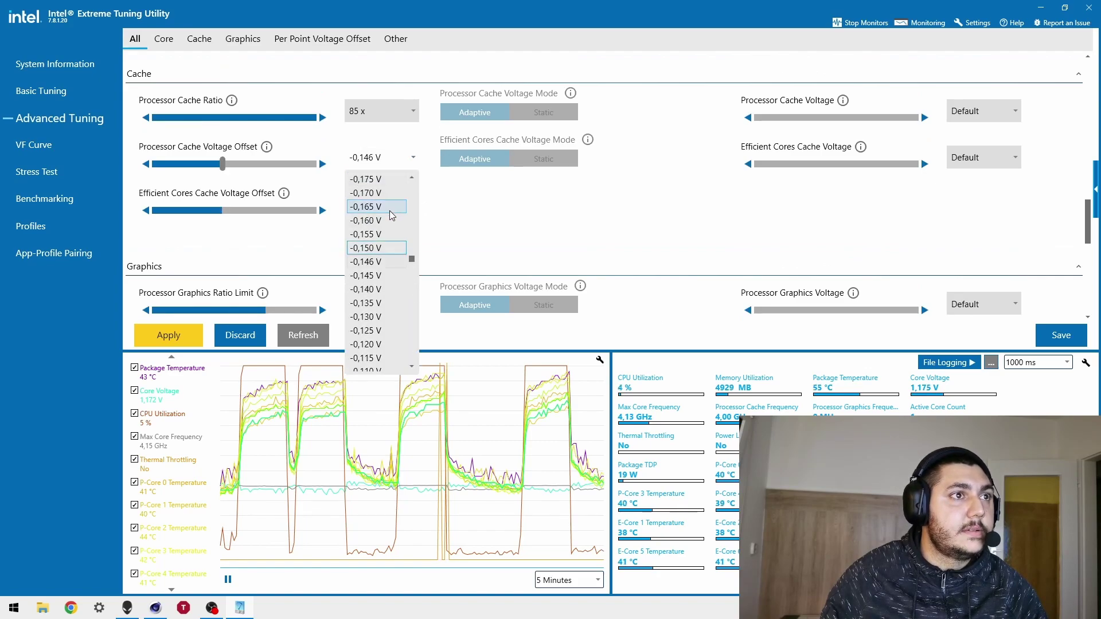
{"action": "left_click", "coordinate": [392, 248]}
Step: Set the Efficient Cores Cache Voltage Offset to -0,150 V
{"action": "left_click", "coordinate": [387, 211]}
{"action": "scroll", "coordinate": [393, 250], "scroll_direction": "up", "scroll_amount": 2}
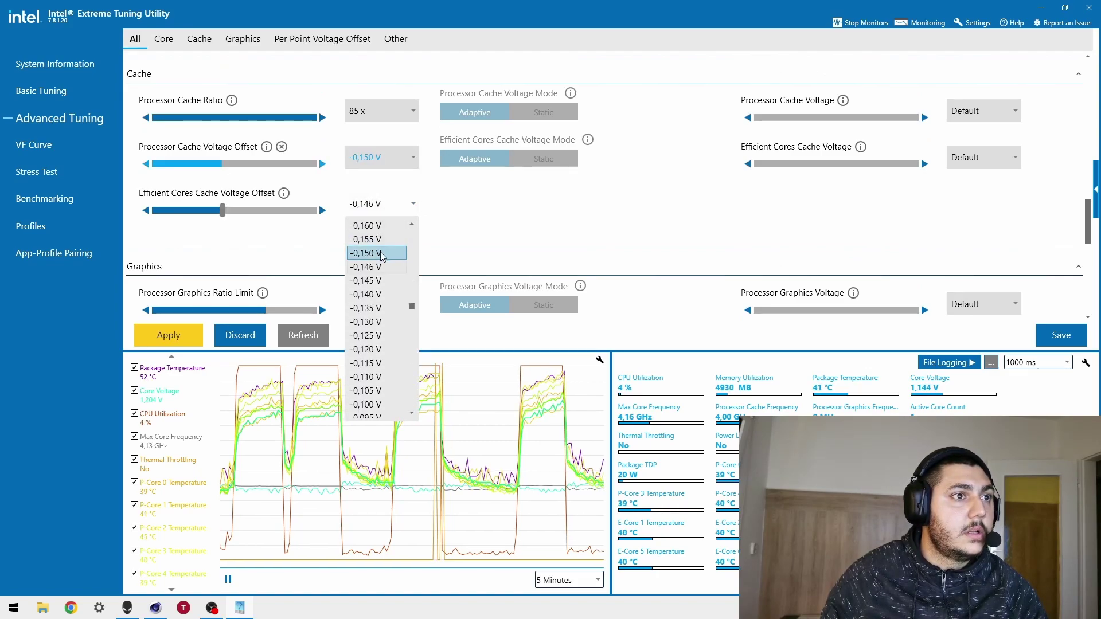
{"action": "left_click", "coordinate": [393, 253]}
{"action": "scroll", "coordinate": [614, 216], "scroll_direction": "down", "scroll_amount": 3}
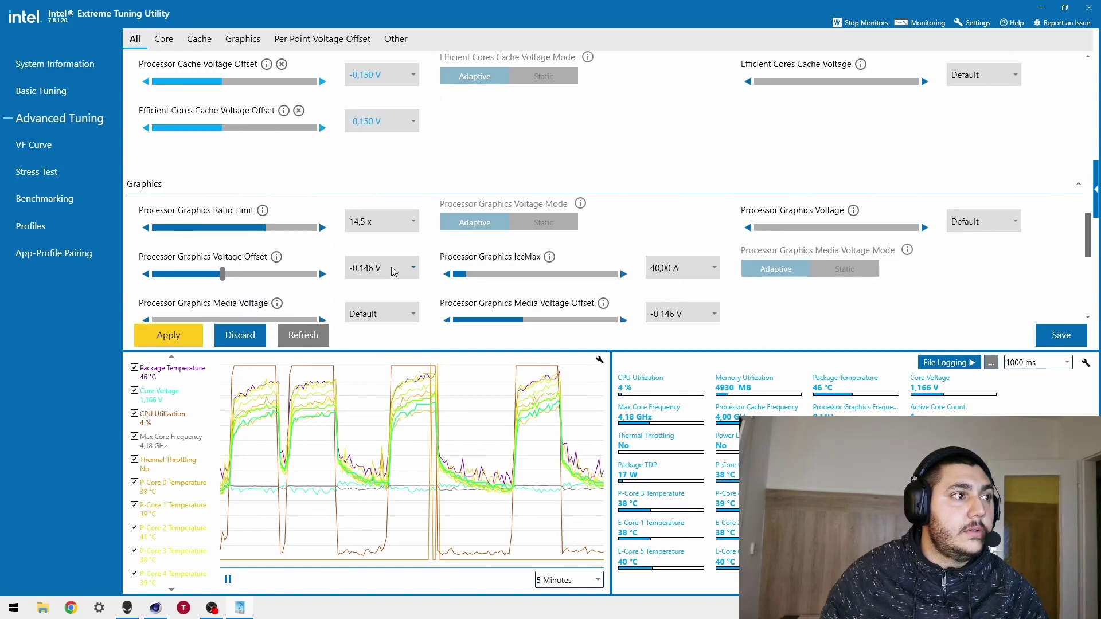
Step: Set the Processor Graphics Voltage Offset to -0,150 V in the Graphics settings
{"action": "left_click", "coordinate": [394, 268]}
{"action": "scroll", "coordinate": [378, 298], "scroll_direction": "up", "scroll_amount": 2}
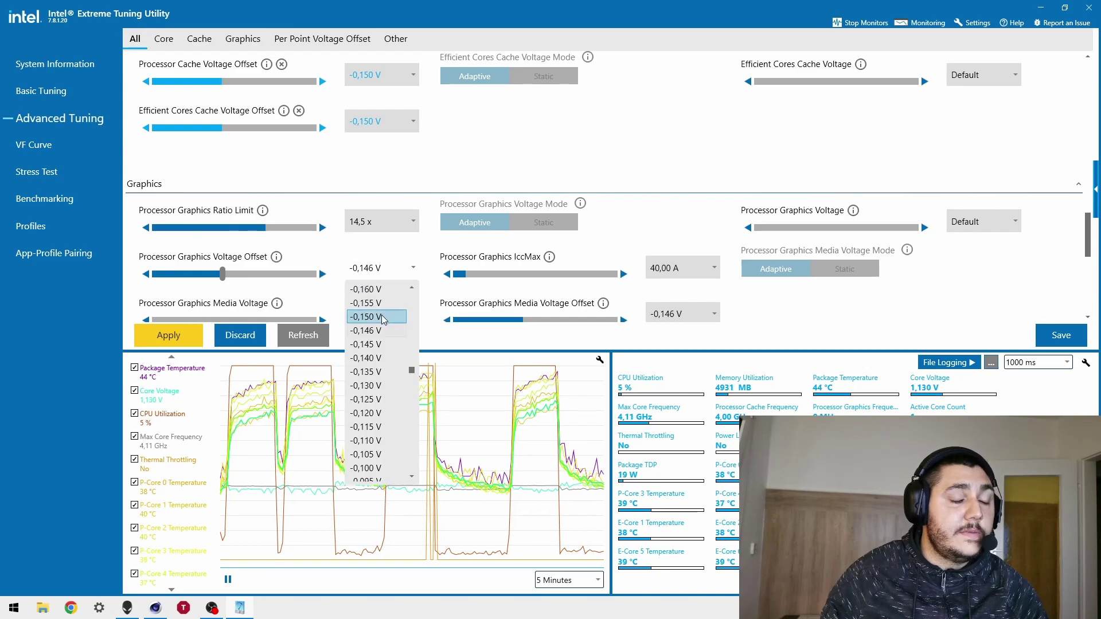
{"action": "left_click", "coordinate": [387, 317]}
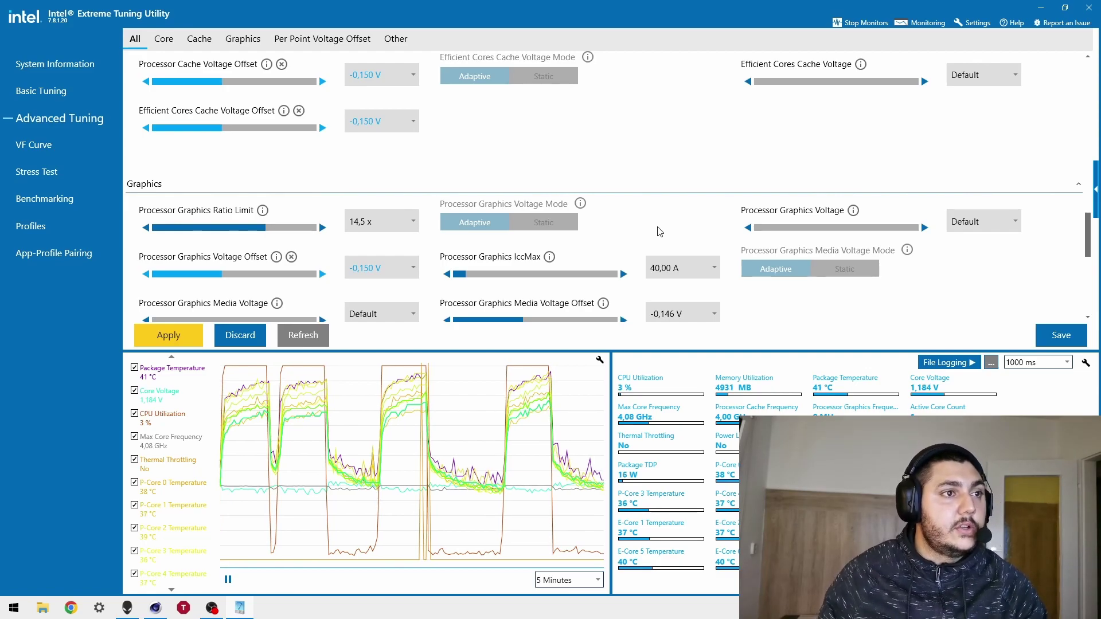
Step: Set the Processor Graphics Media Voltage Offset to -0,150 V and apply all pending tuning changes
{"action": "scroll", "coordinate": [660, 231], "scroll_direction": "down", "scroll_amount": 1}
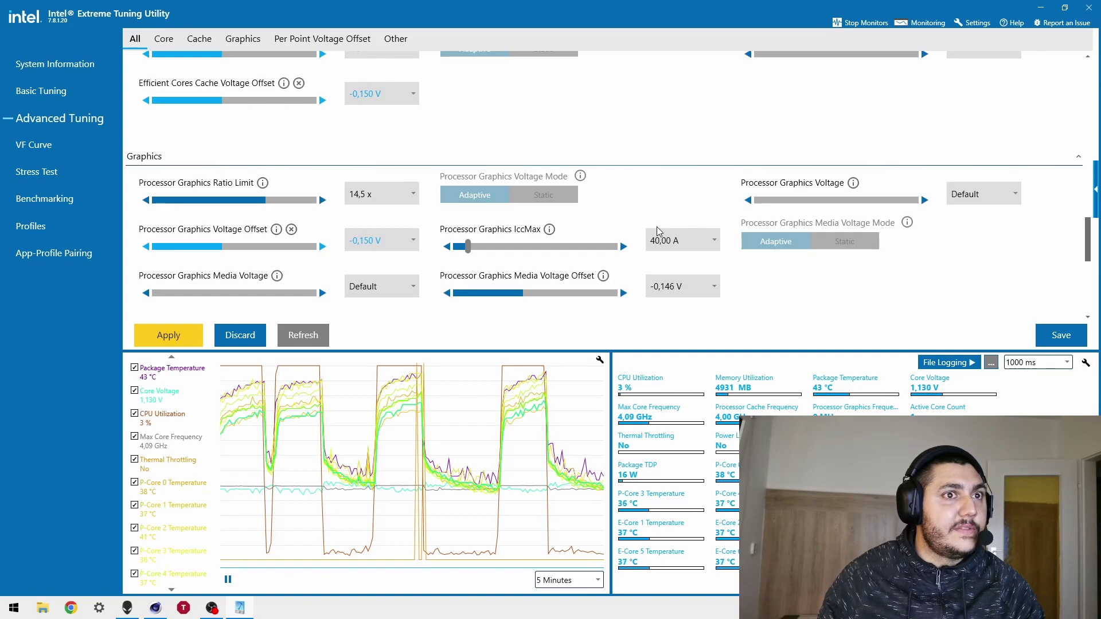
{"action": "left_click", "coordinate": [690, 285]}
{"action": "scroll", "coordinate": [691, 344], "scroll_direction": "up", "scroll_amount": 2}
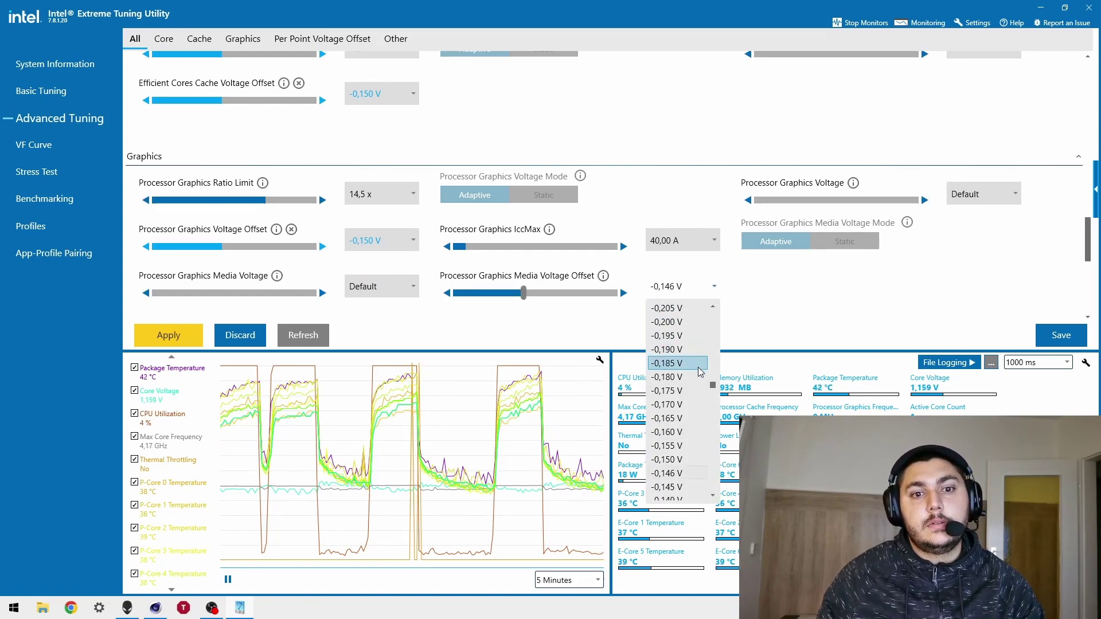
{"action": "left_click", "coordinate": [696, 467]}
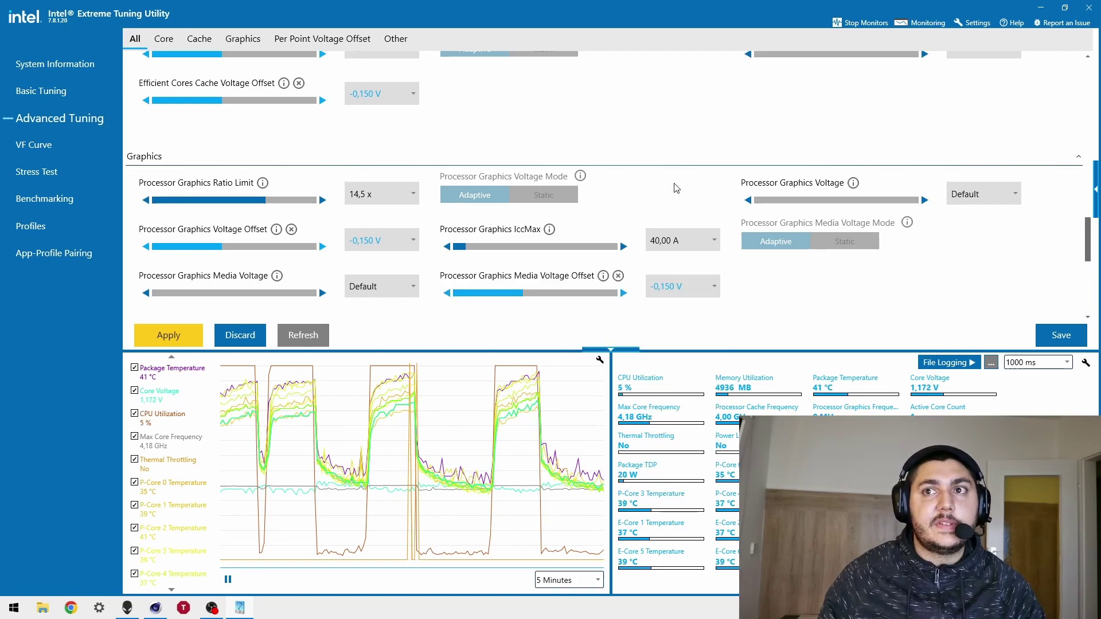
{"action": "scroll", "coordinate": [419, 308], "scroll_direction": "down", "scroll_amount": 8}
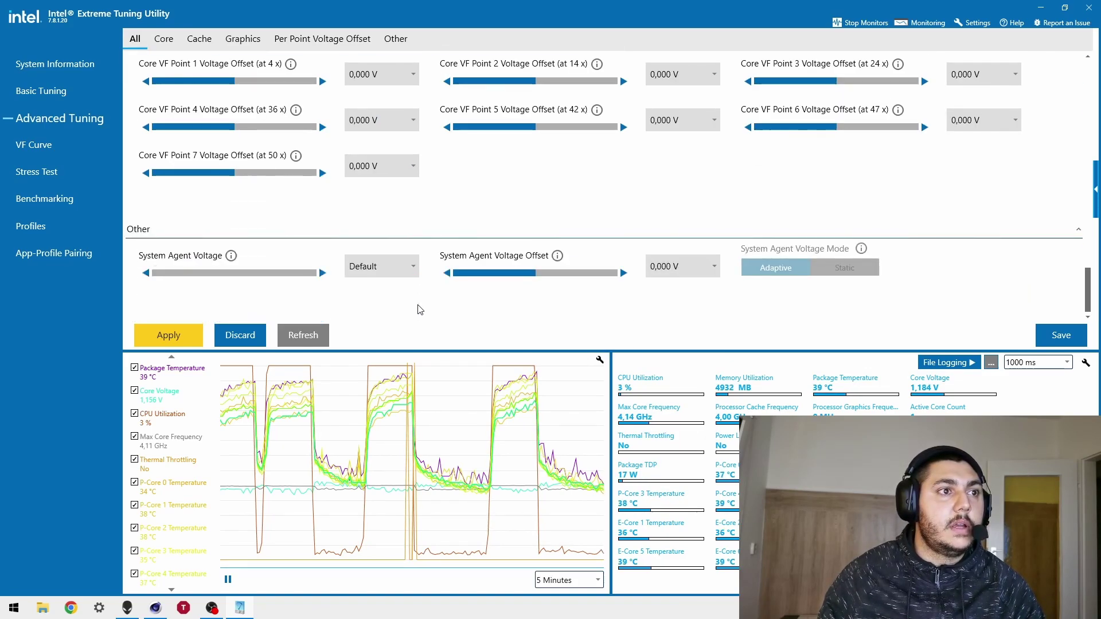
{"action": "left_click", "coordinate": [162, 343]}
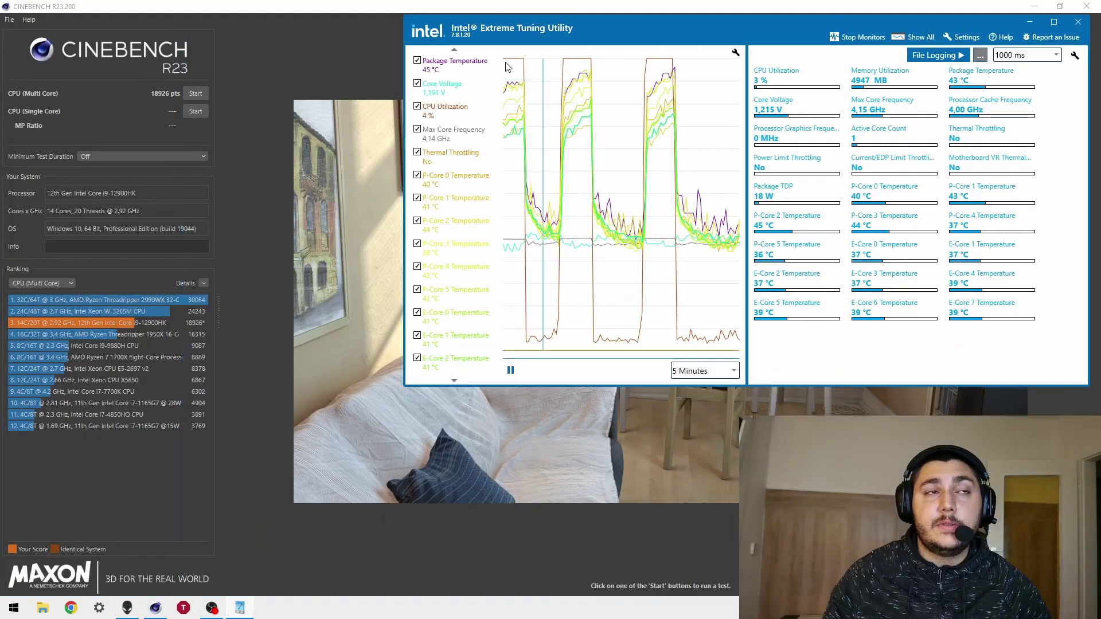
Step: Rerun the Cinebench CPU (Multi Core) test and check the core temperatures and max core frequency in the tuning utility's monitor during the render
{"action": "left_click", "coordinate": [193, 95]}
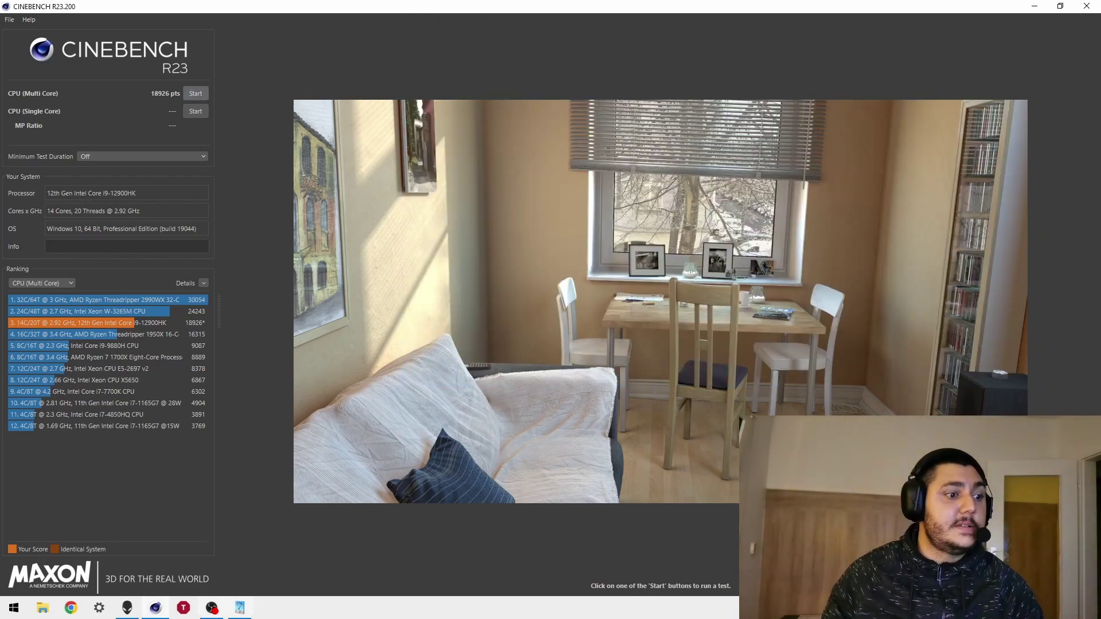
{"action": "left_click", "coordinate": [196, 94]}
{"action": "left_click", "coordinate": [236, 610]}
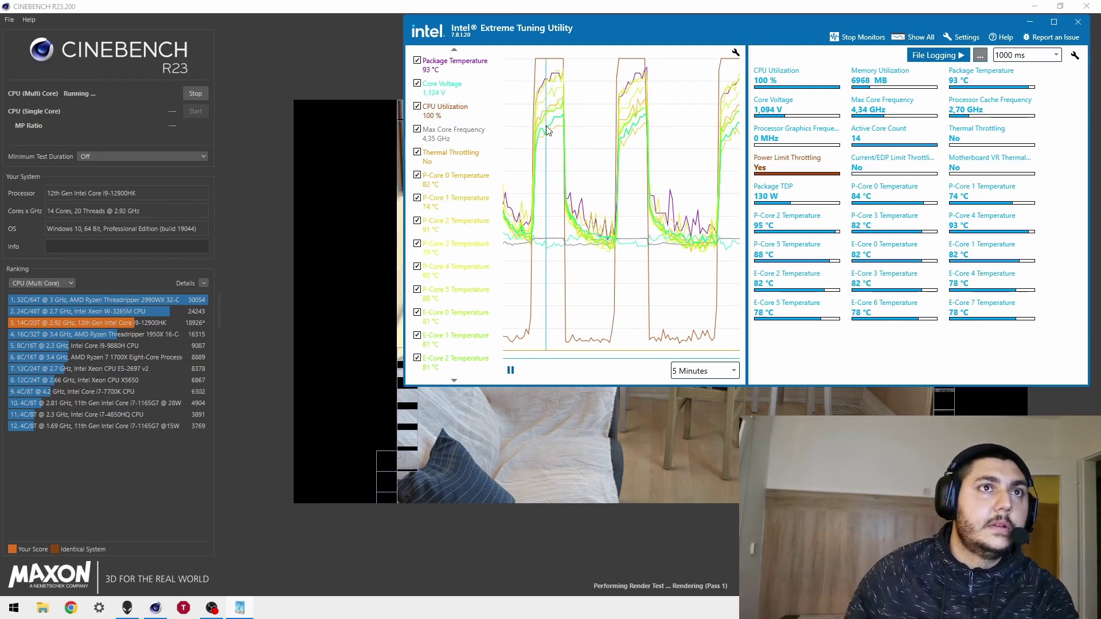
{"action": "scroll", "coordinate": [450, 178], "scroll_direction": "down", "scroll_amount": 5}
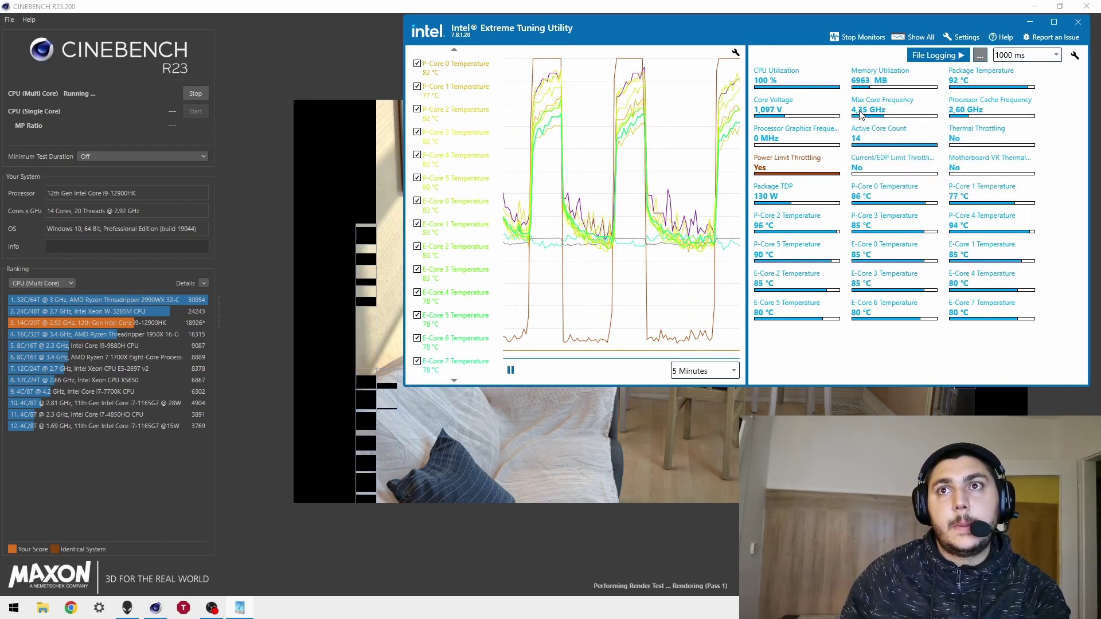
{"action": "mouse_move", "coordinate": [861, 113]}
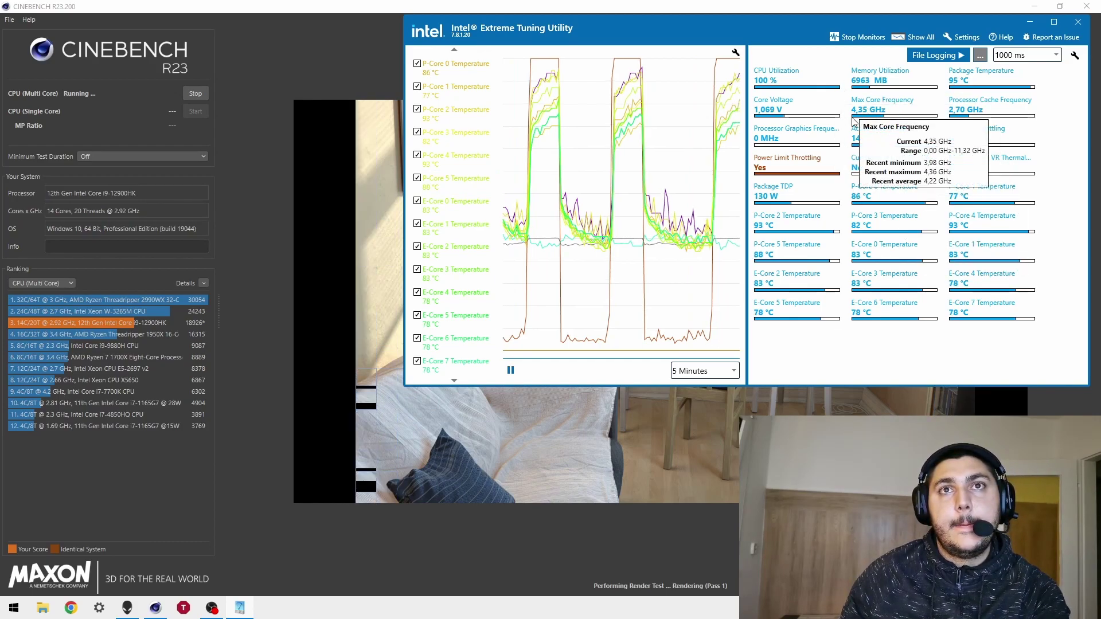
{"action": "mouse_move", "coordinate": [802, 196]}
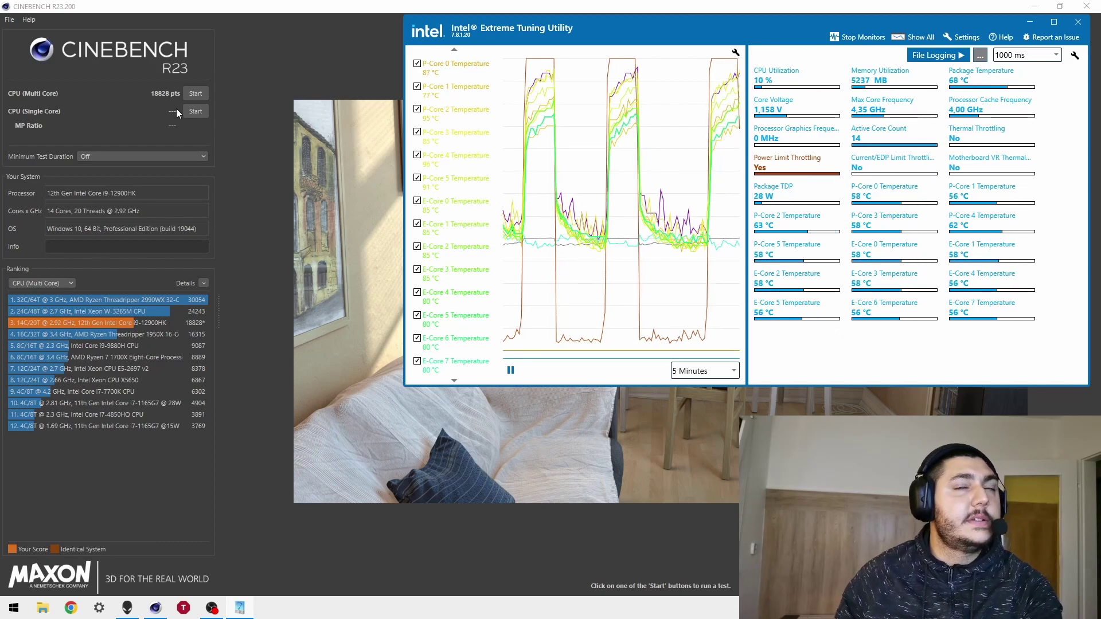
Step: Restore the tuning utility's full view and run the Intel XTU Benchmark 2.0 on the current settings
{"action": "left_click_drag", "start_coordinate": [802, 34], "coordinate": [776, 32]}
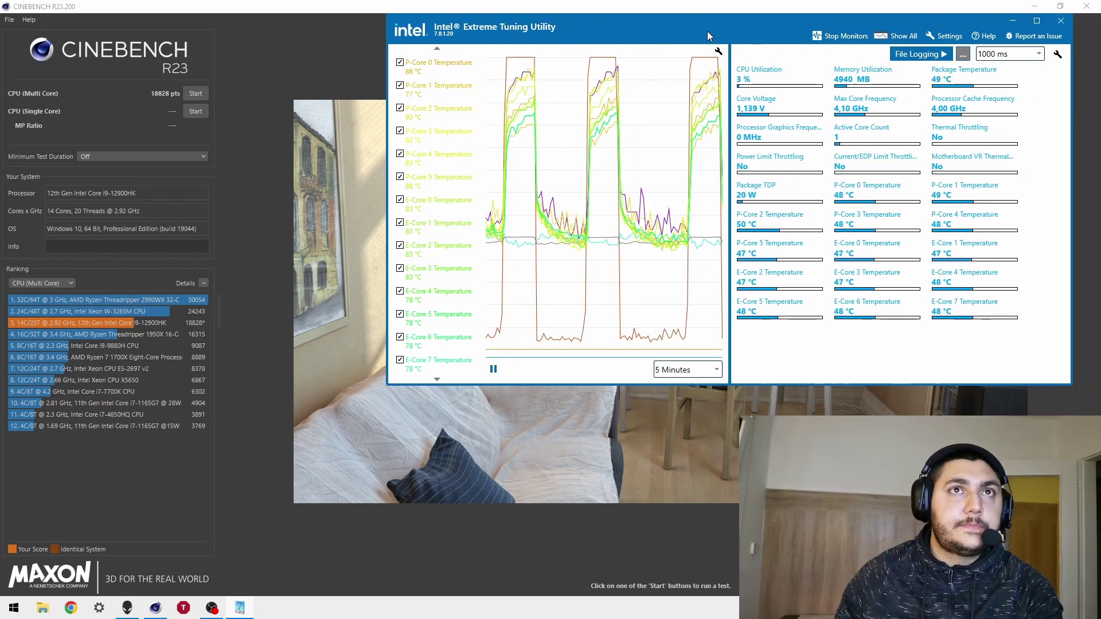
{"action": "left_click_drag", "start_coordinate": [707, 32], "coordinate": [692, 45]}
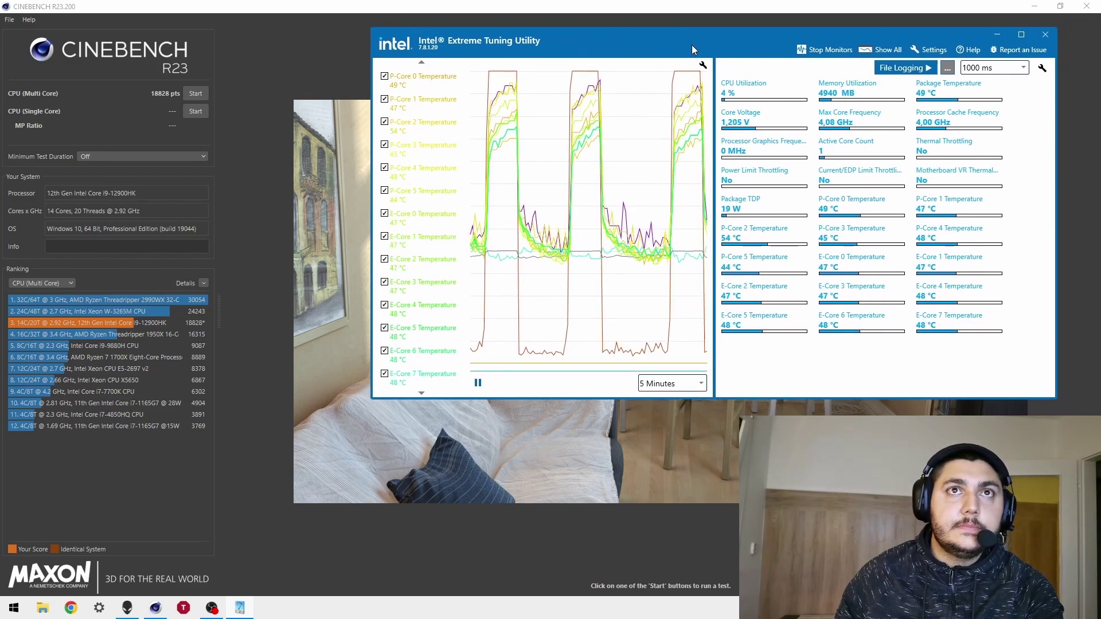
{"action": "left_click", "coordinate": [884, 51]}
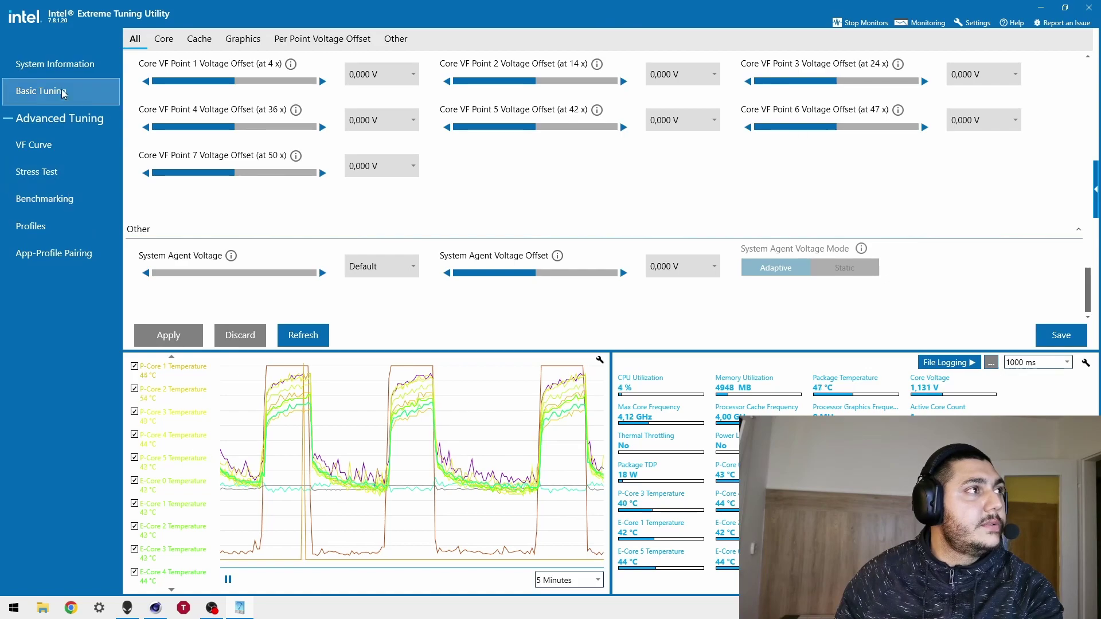
{"action": "left_click", "coordinate": [57, 201]}
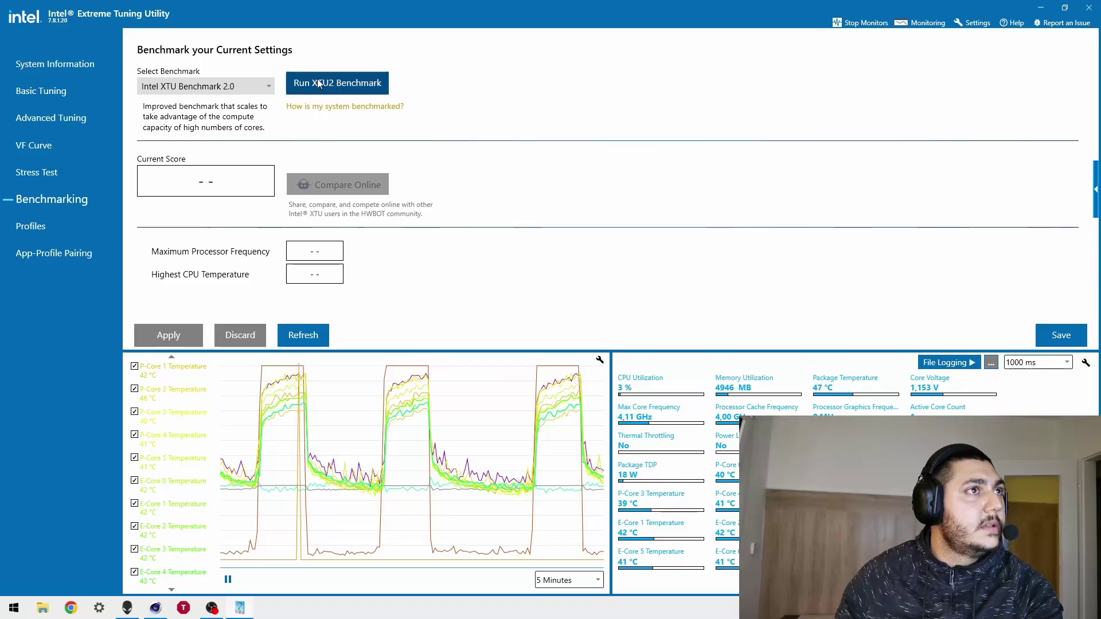
{"action": "left_click", "coordinate": [309, 90]}
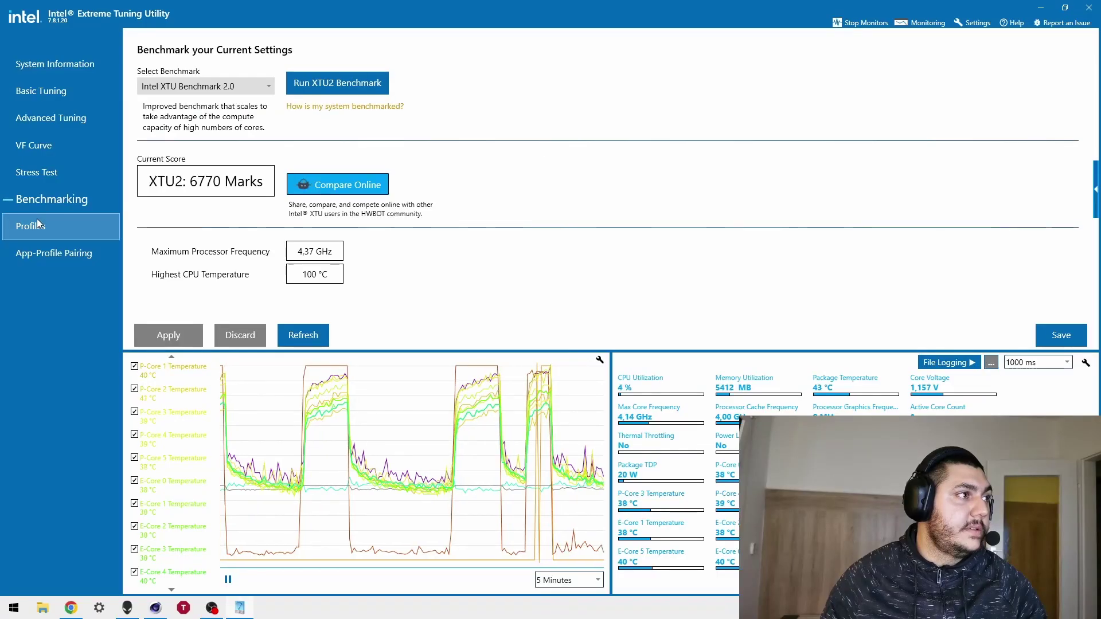
Step: Review the saved profiles and the hotkey and app-profile pairings, and return to the benchmark results
{"action": "left_click", "coordinate": [37, 220]}
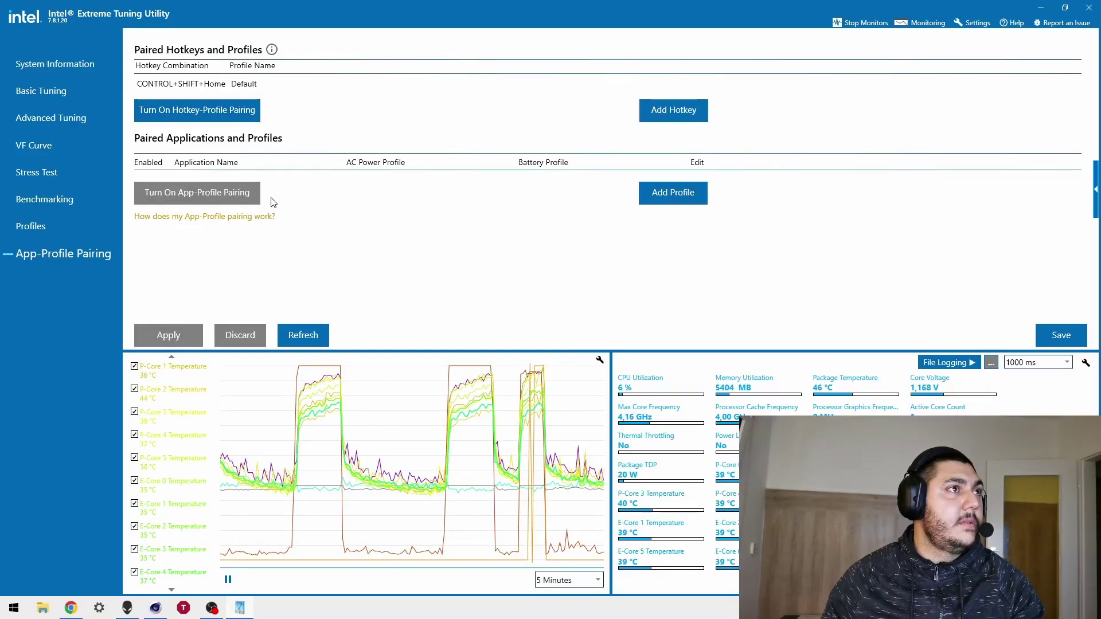
{"action": "left_click", "coordinate": [76, 227]}
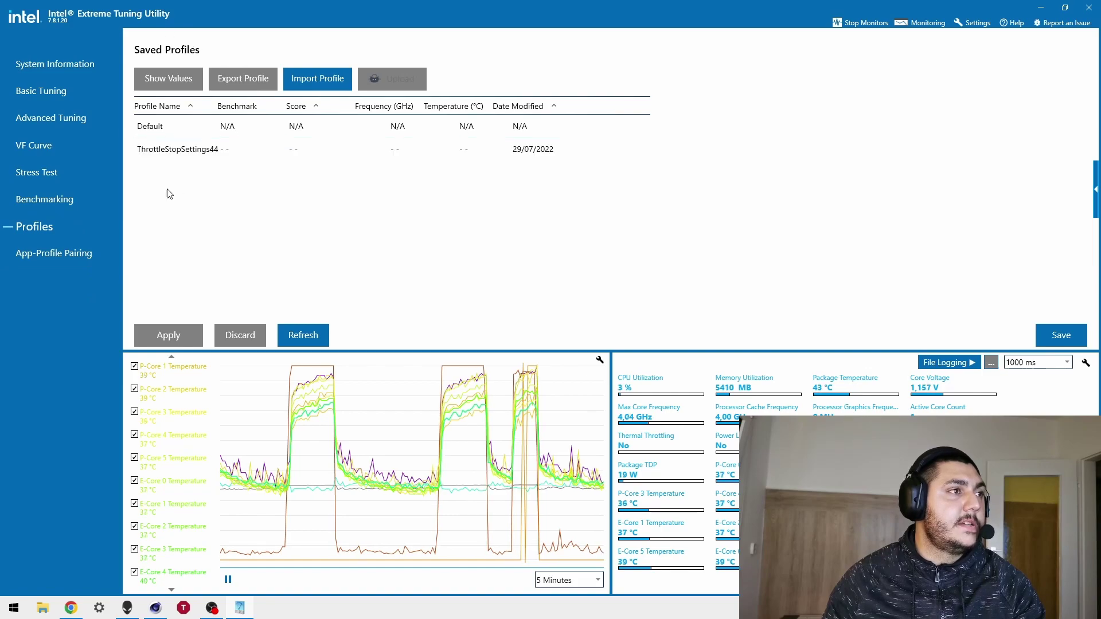
{"action": "left_click", "coordinate": [70, 252]}
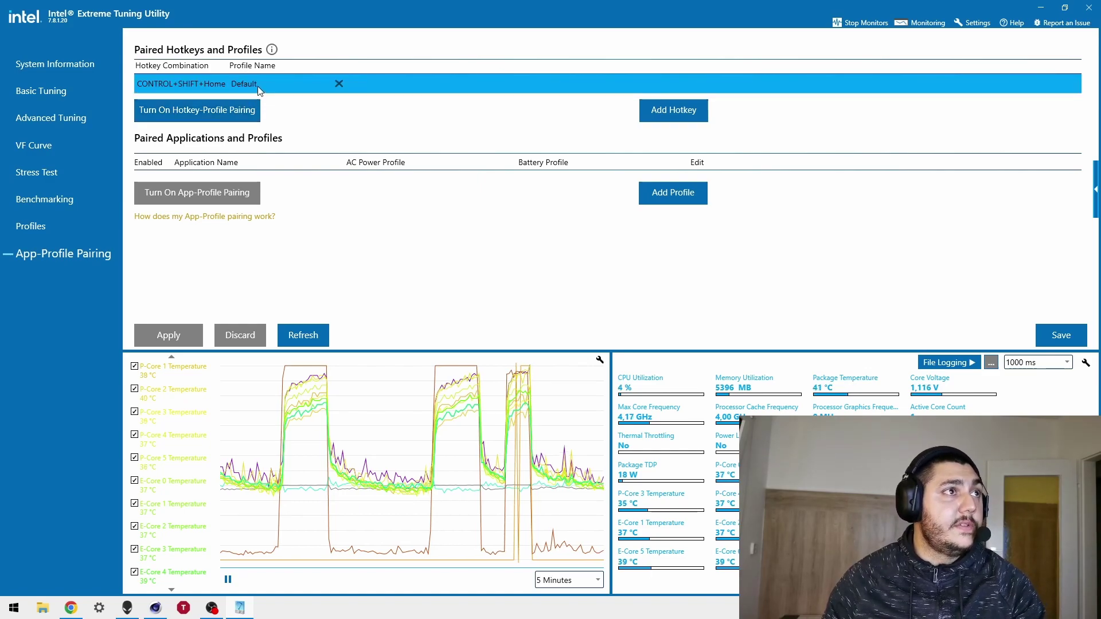
{"action": "left_click", "coordinate": [33, 225]}
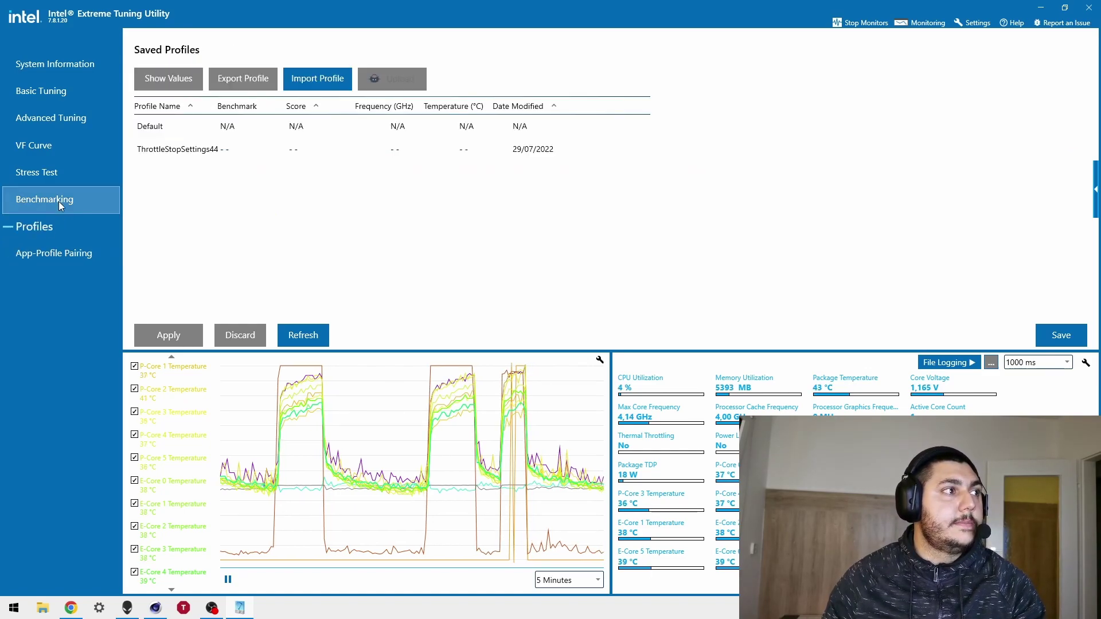
{"action": "left_click", "coordinate": [59, 201]}
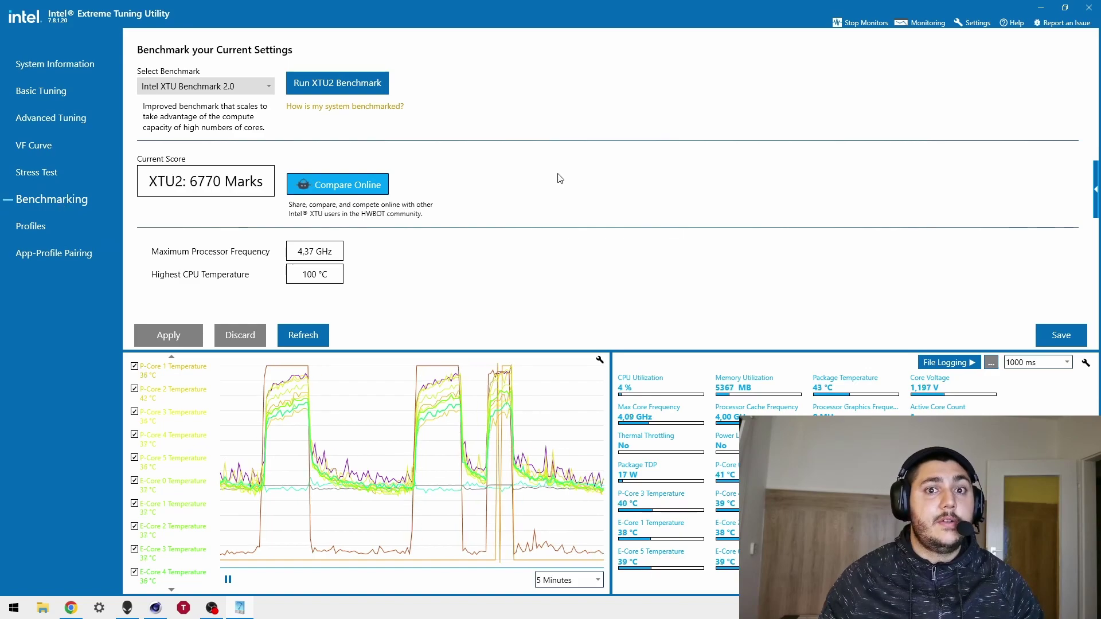